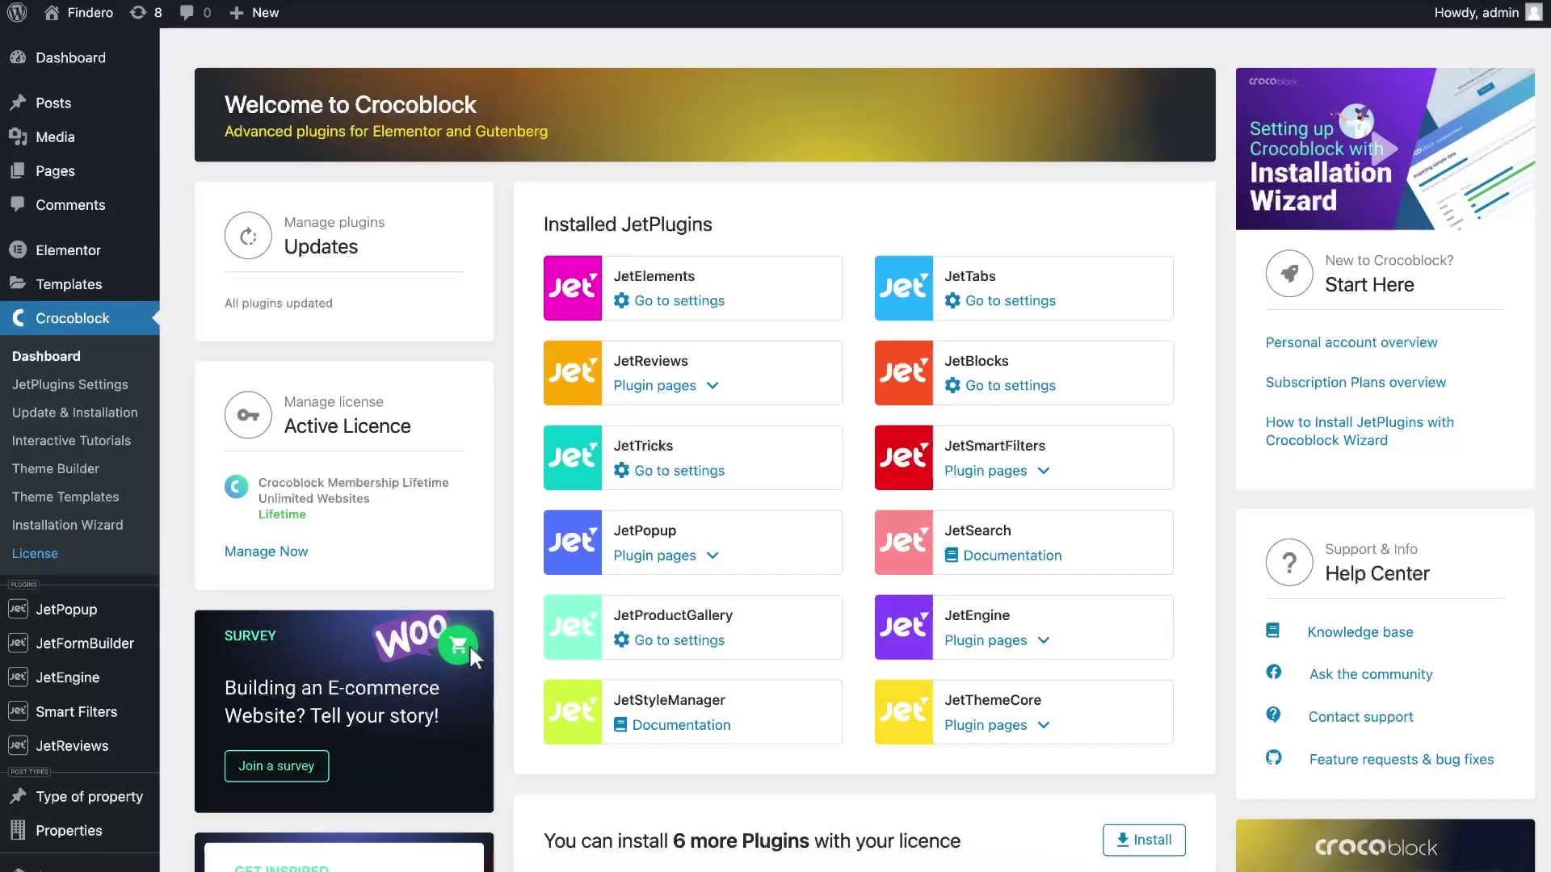
Step: Review the custom post types and Type of property entries, then view the 49 Properties
mouse_move(73, 677)
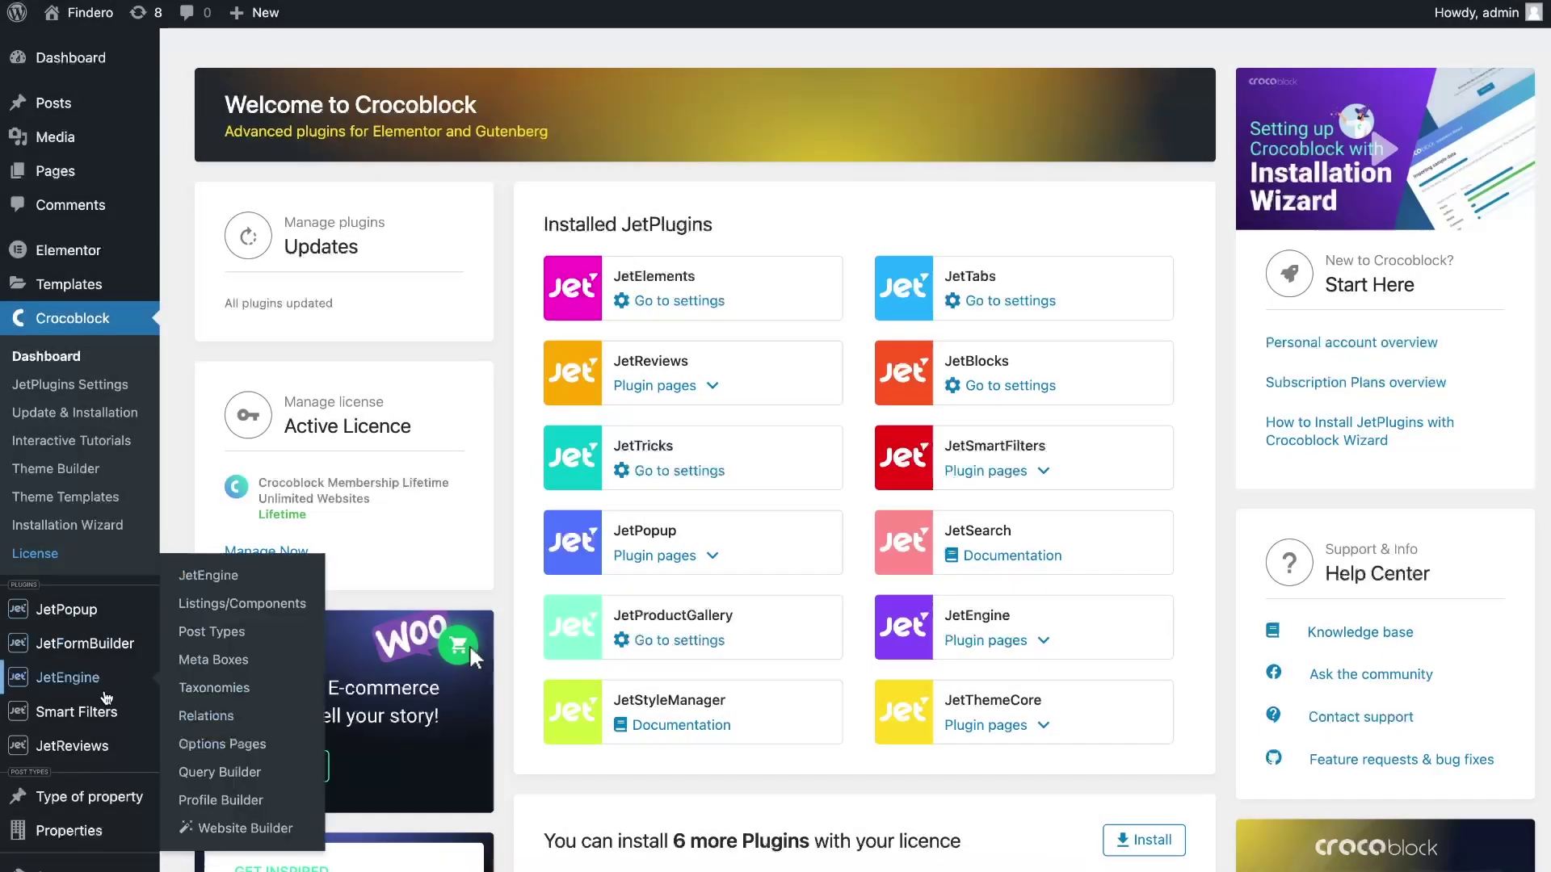
left_click(261, 634)
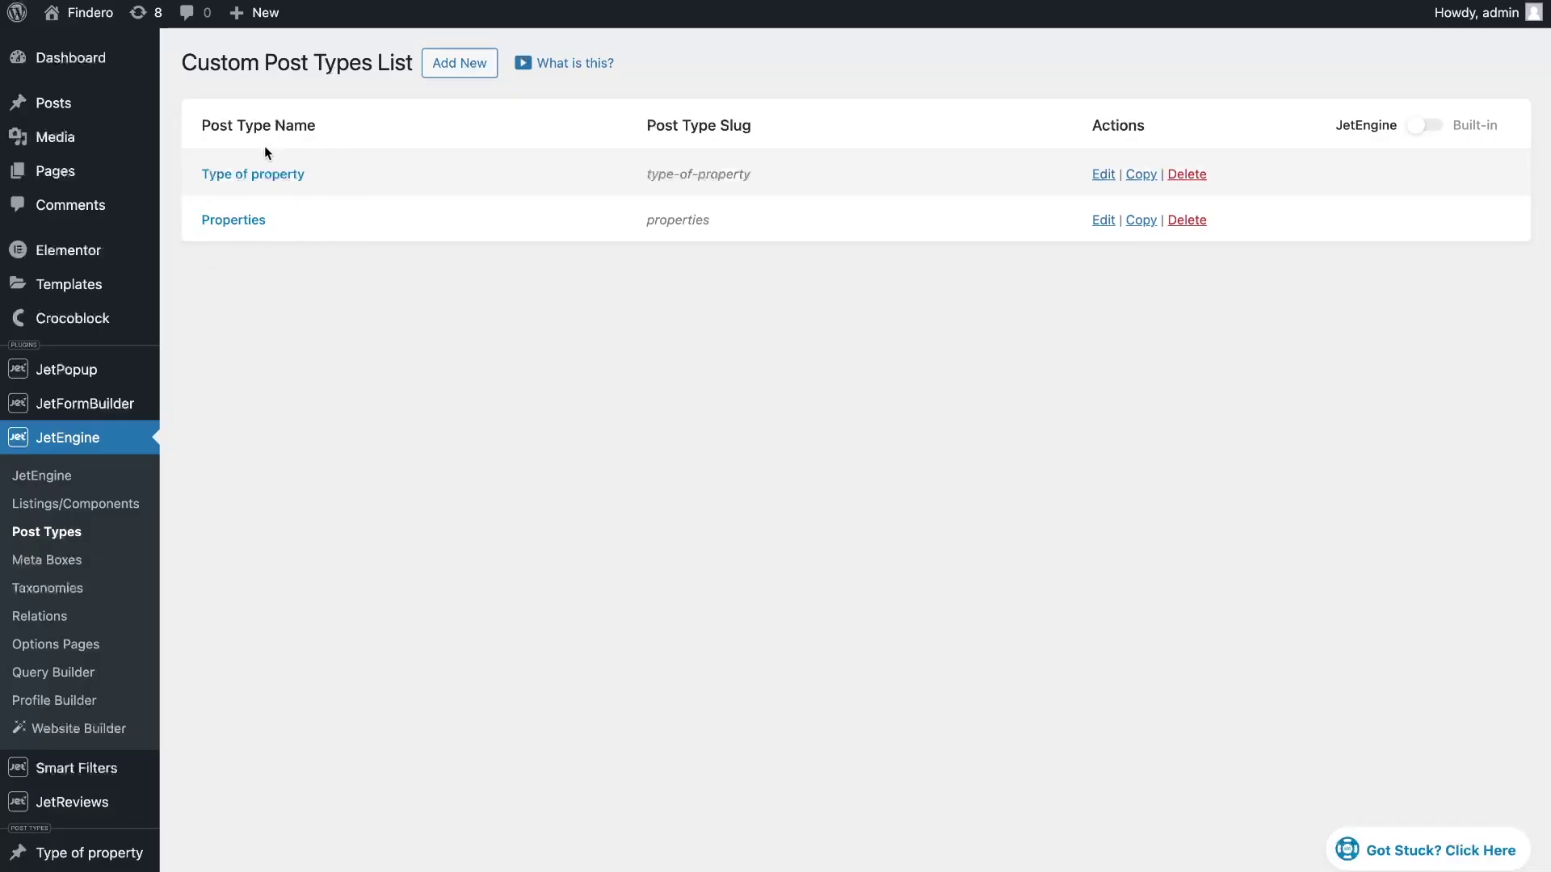
left_click(78, 852)
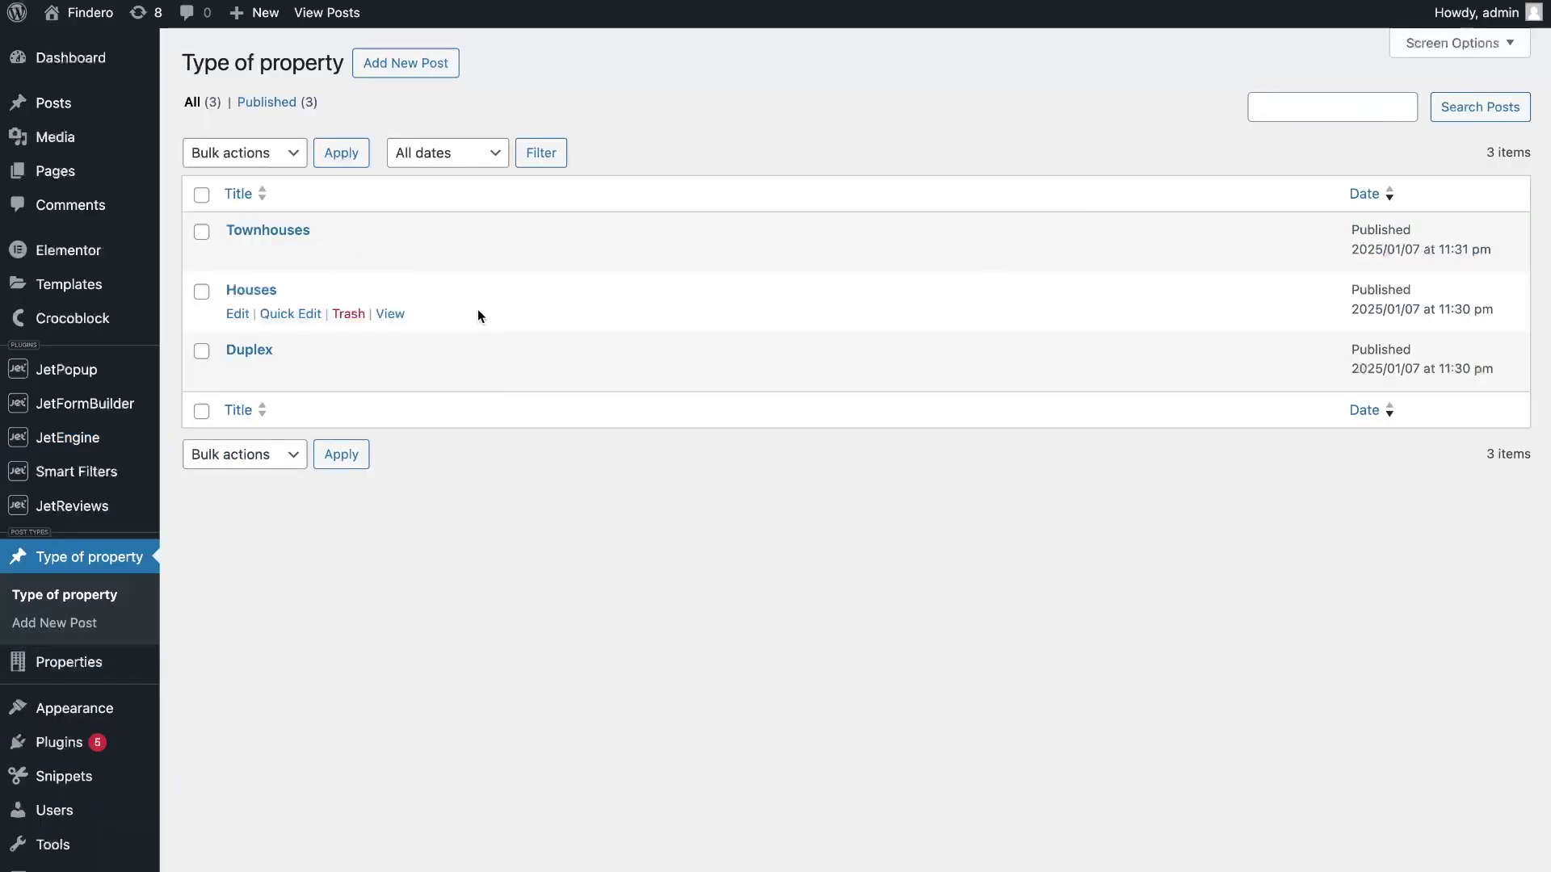
scroll(292, 482, "down", 2)
left_click(69, 643)
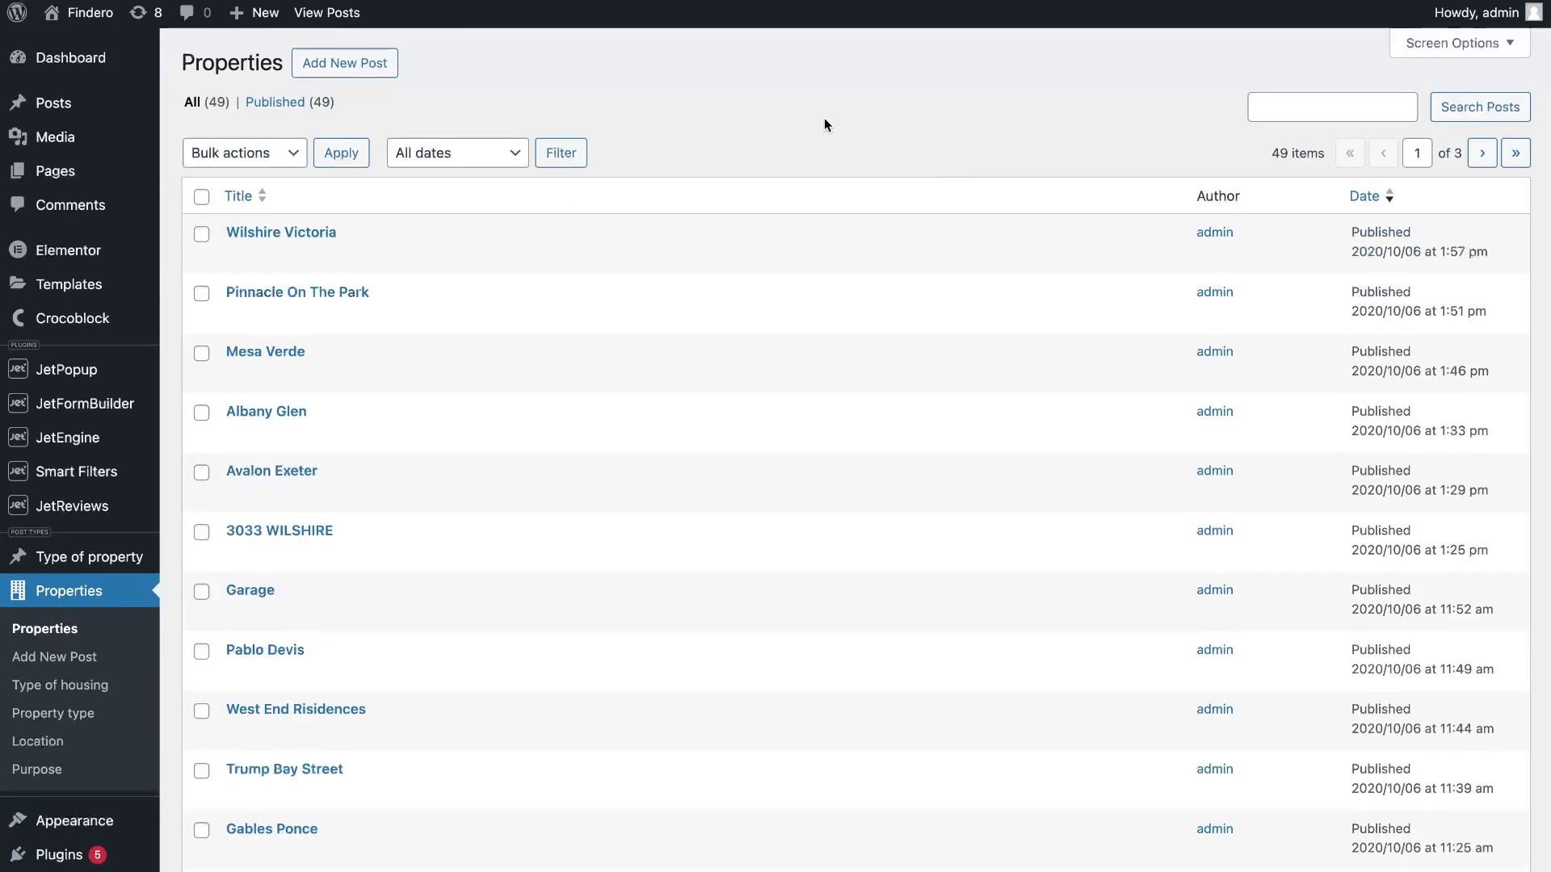
Step: Start a new JetEngine relation named 'Type of property -> Properties'
mouse_move(73, 437)
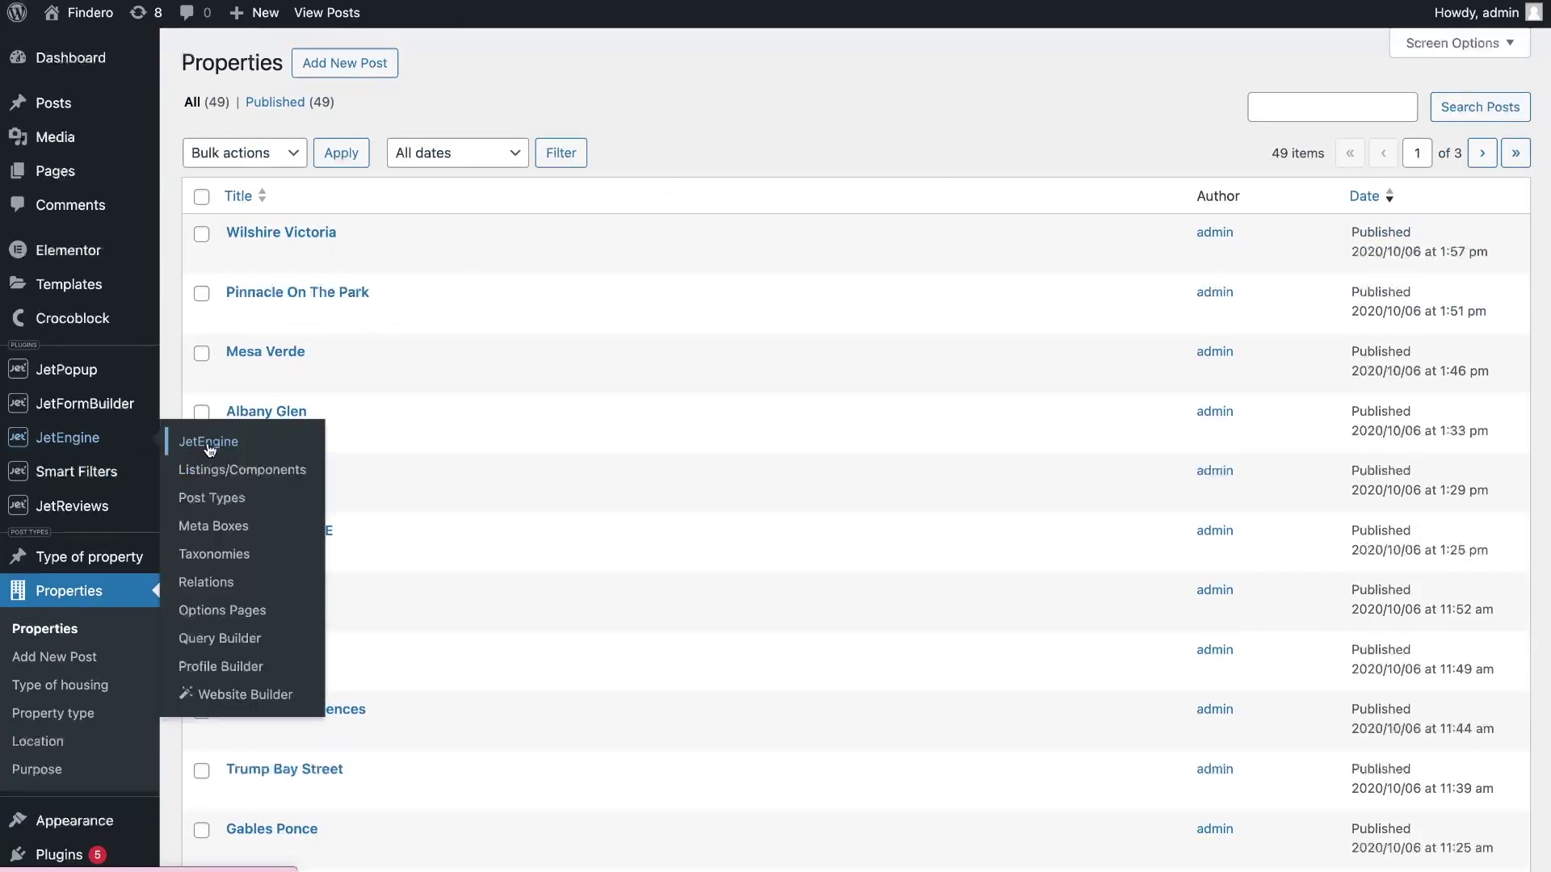
left_click(217, 581)
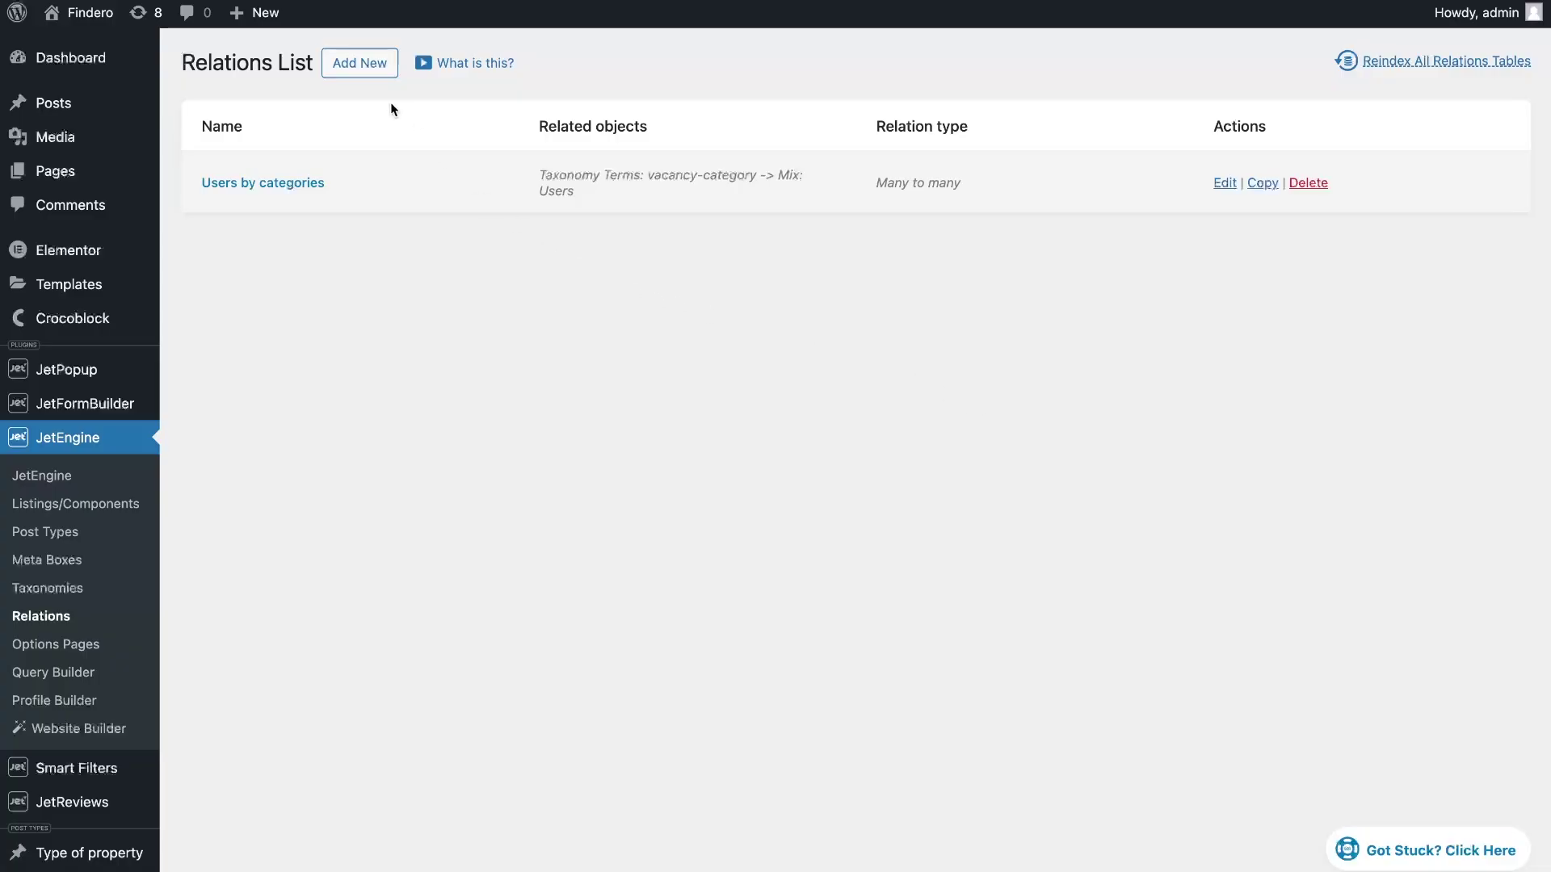
left_click(359, 63)
left_click(865, 201)
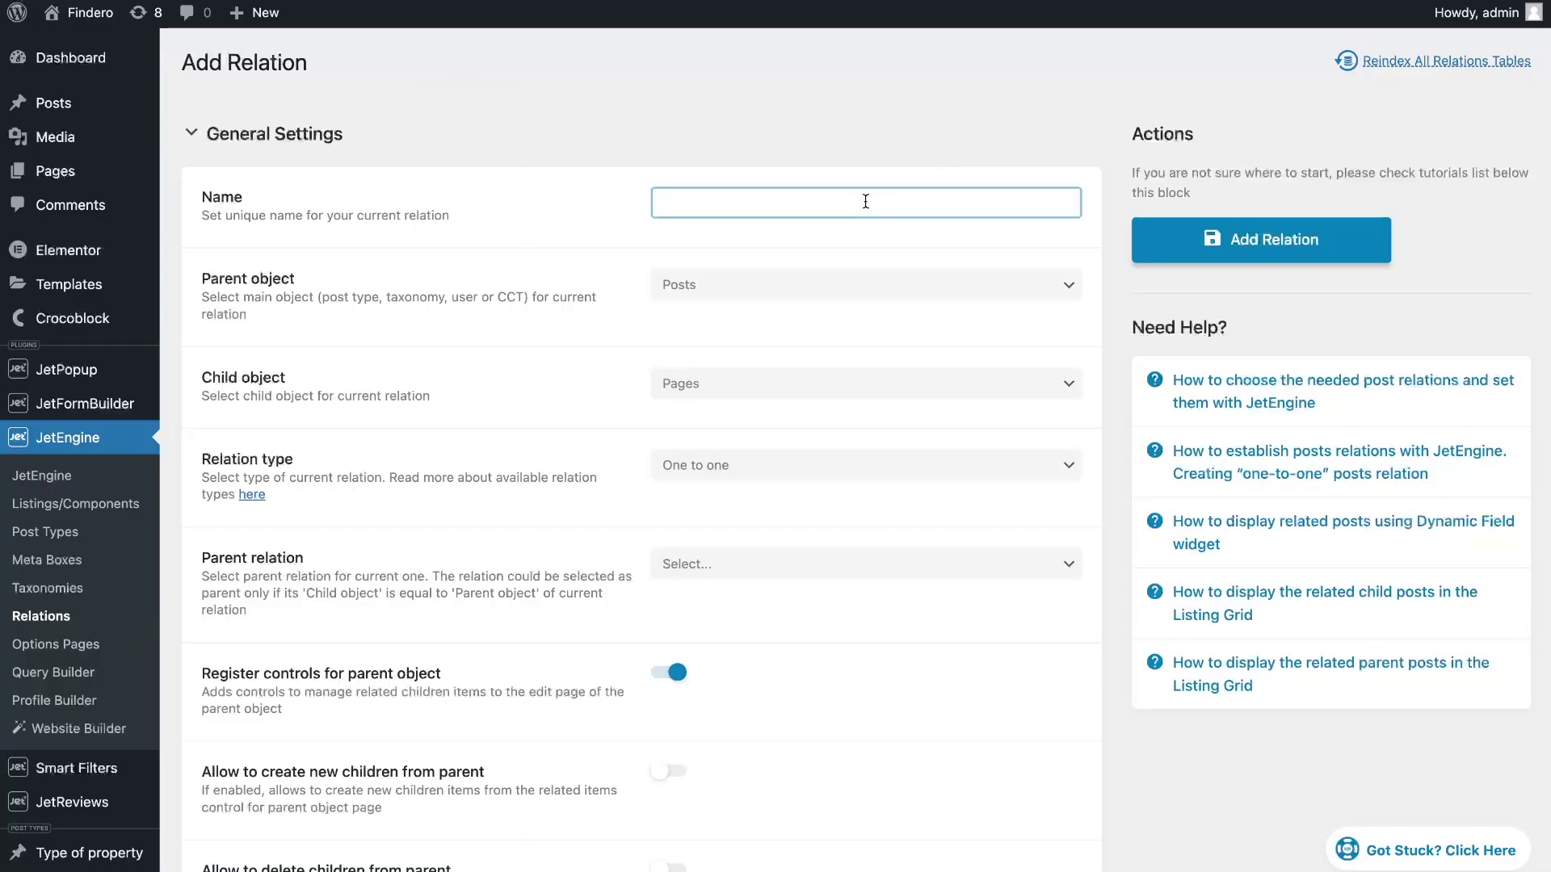
type("Type of property -> Properties")
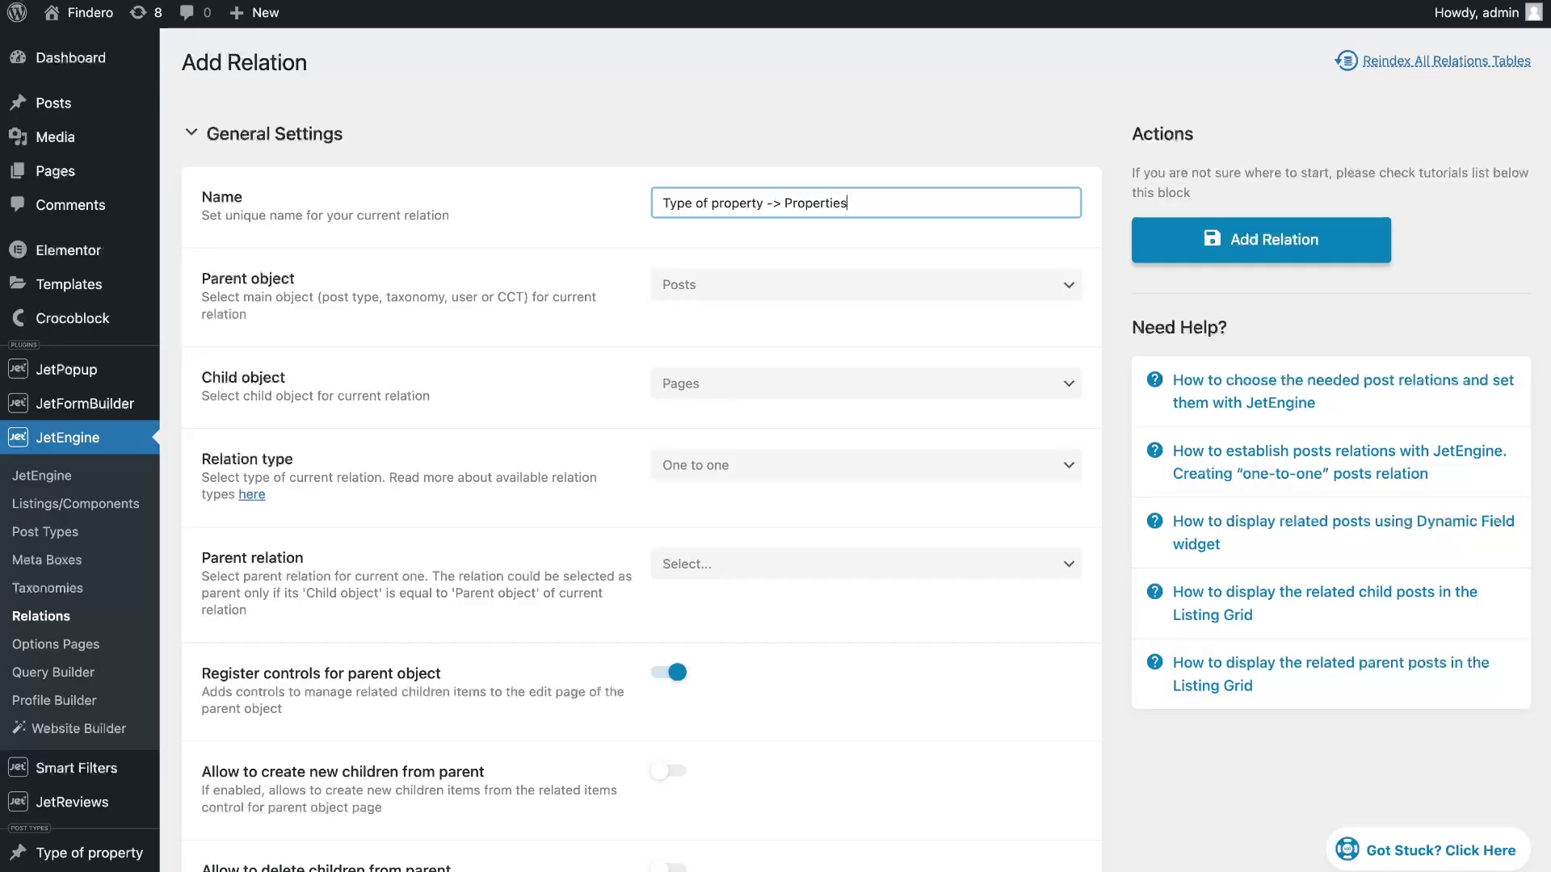
Step: Make Type of property the parent object and Properties the child object
left_click(743, 282)
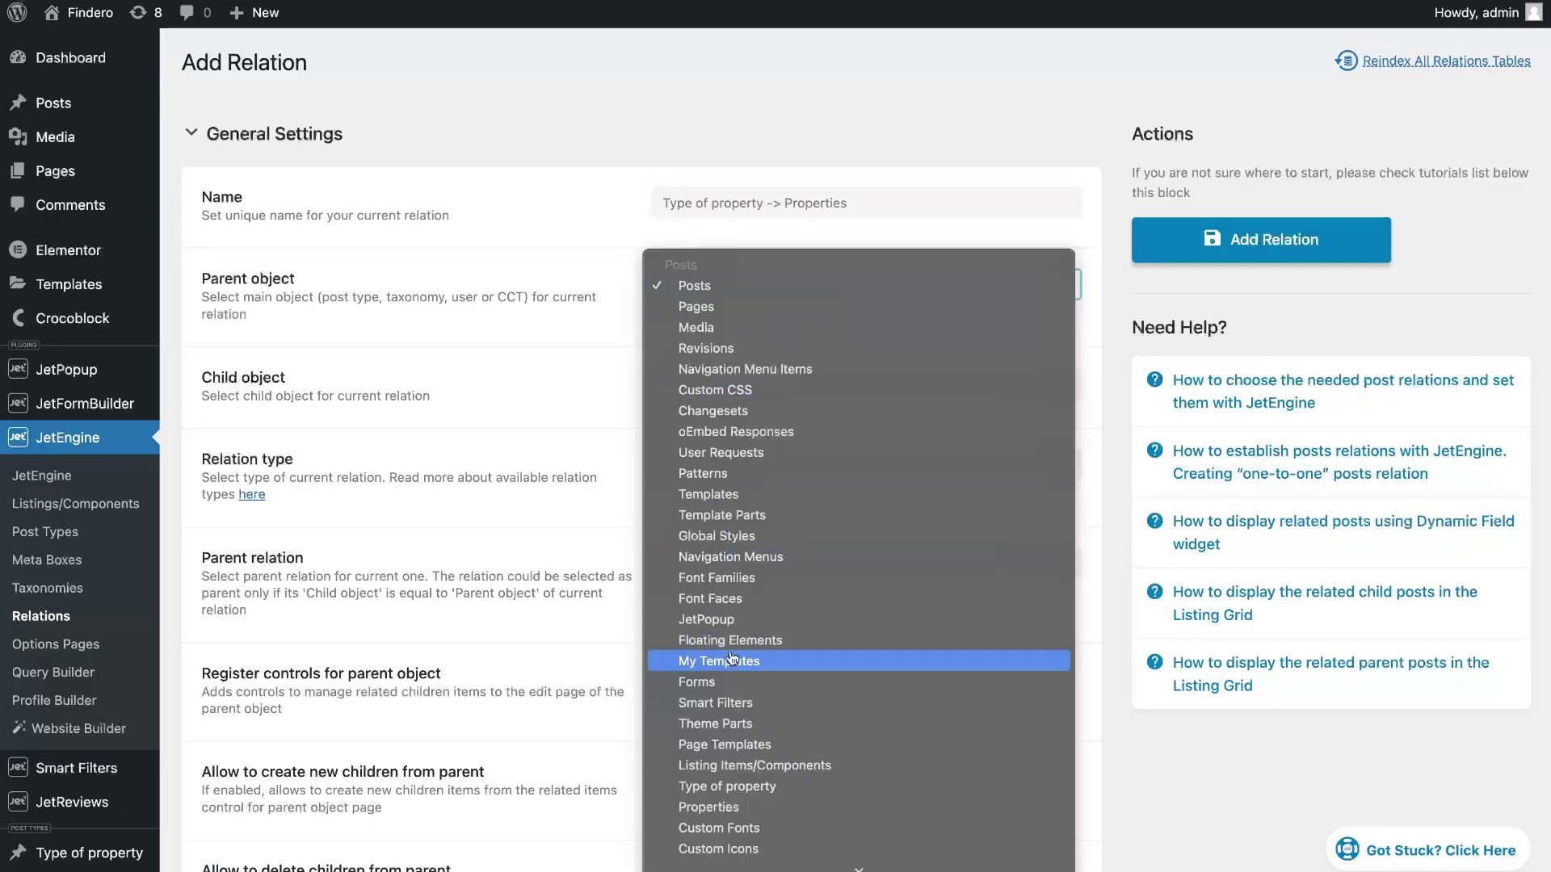
left_click(713, 794)
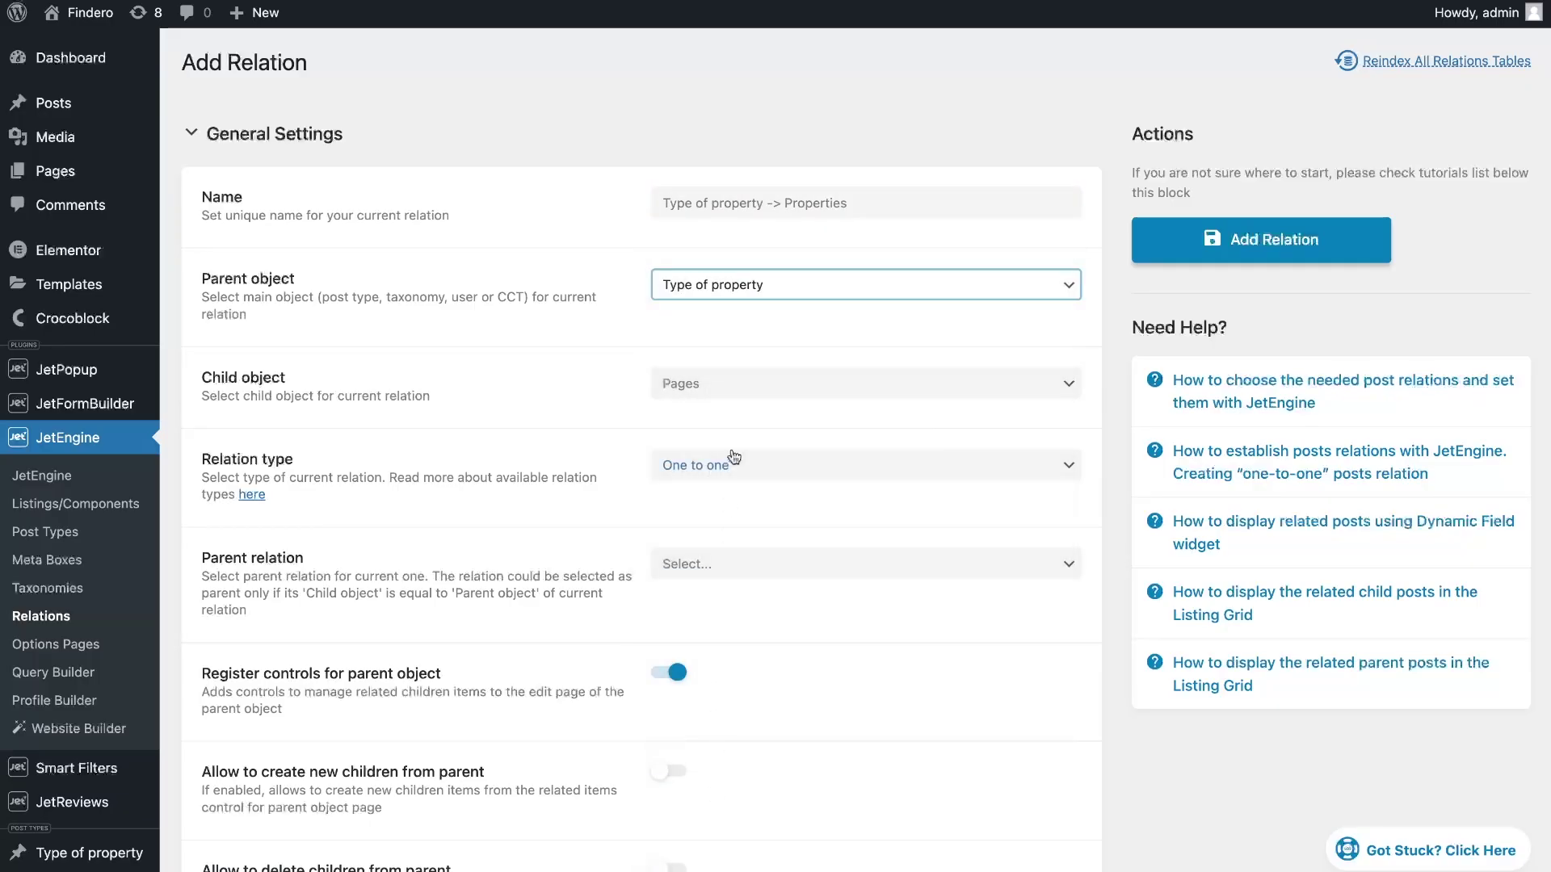
left_click(736, 382)
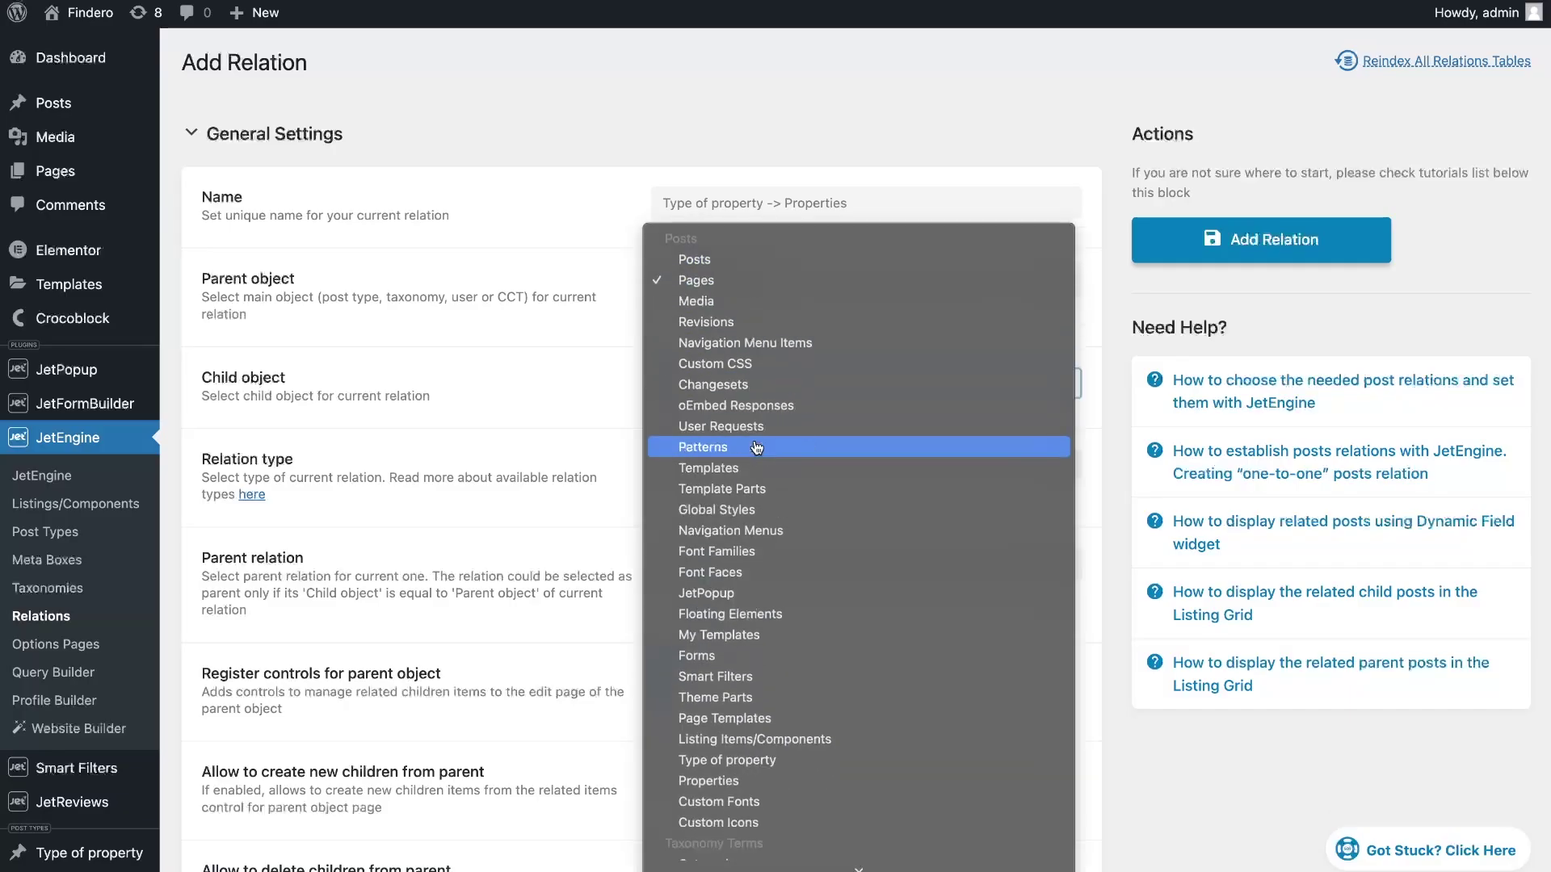
scroll(733, 737, "down", 3)
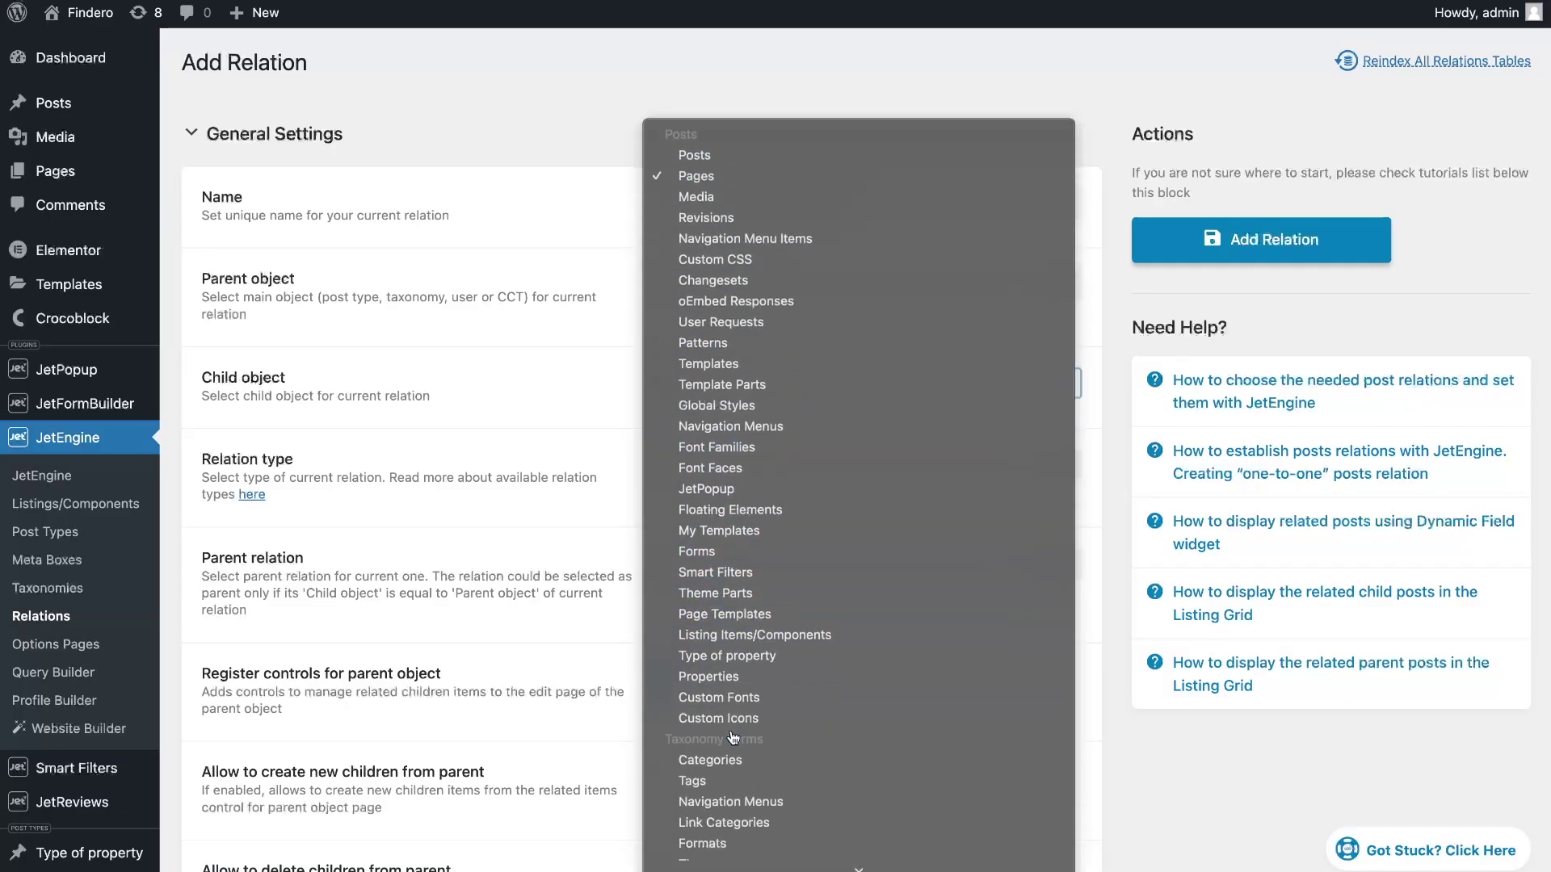
left_click(733, 662)
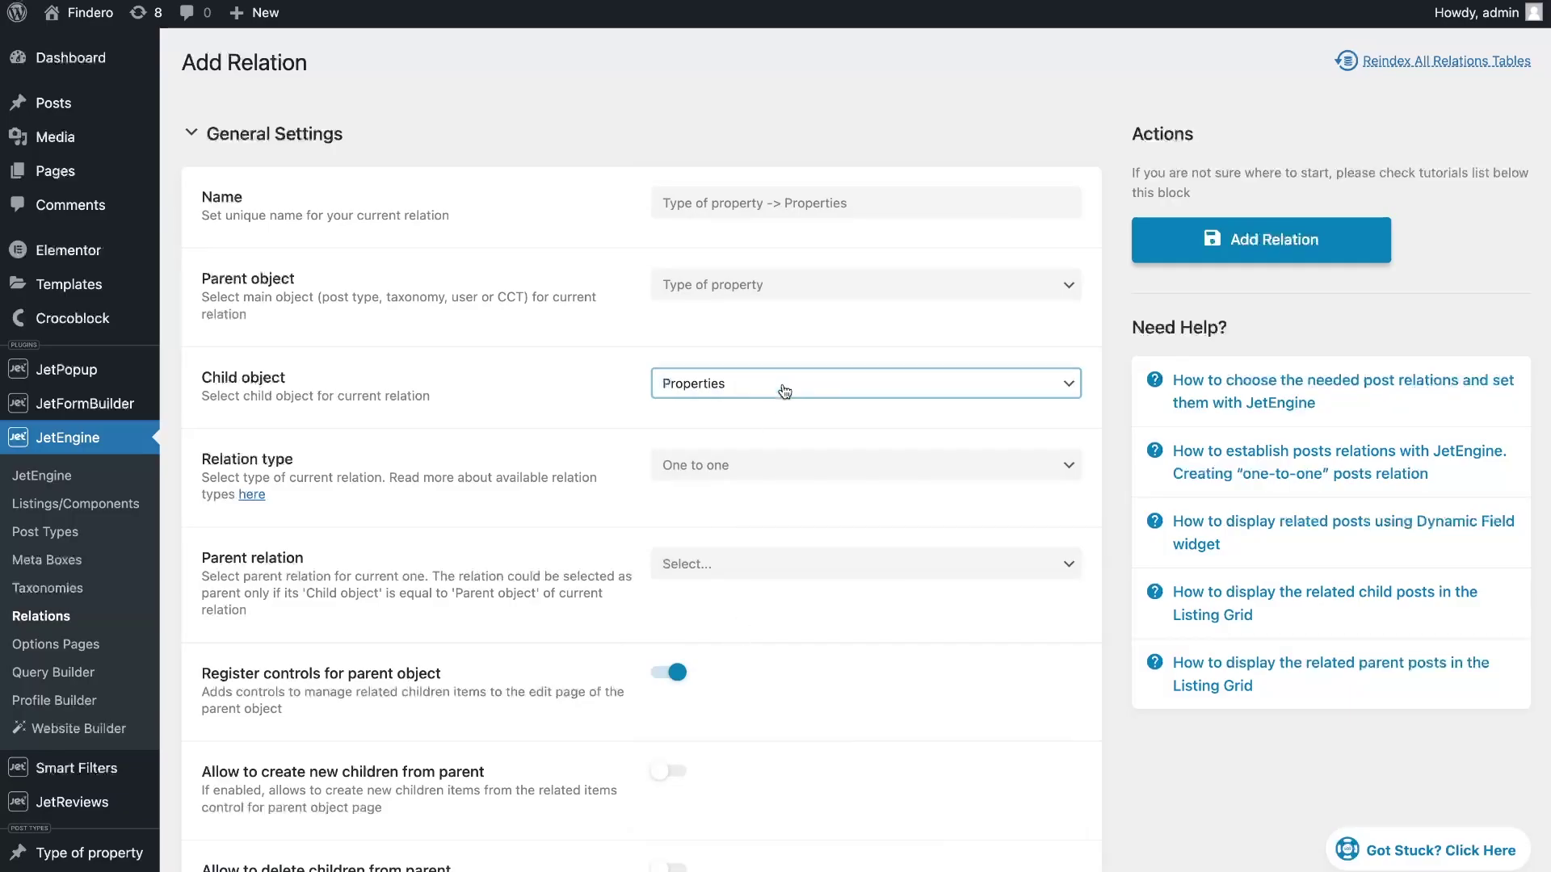
Step: Bring up the Relation type choices, currently set to One to one
left_click(737, 479)
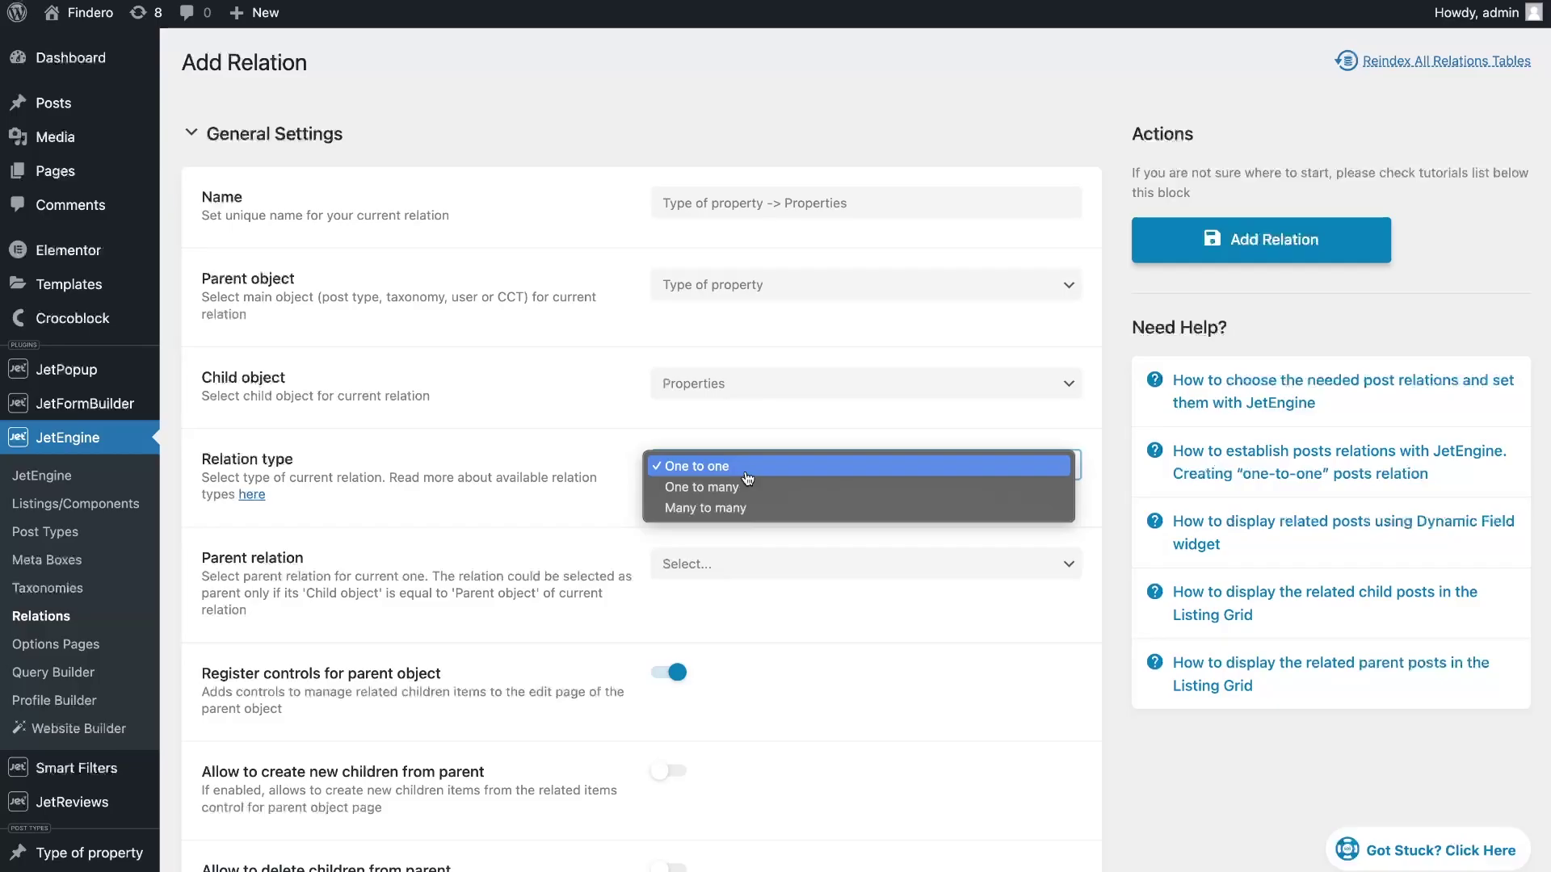
Step: Make the relation One to many, leaving Parent relation as Select...
left_click(751, 488)
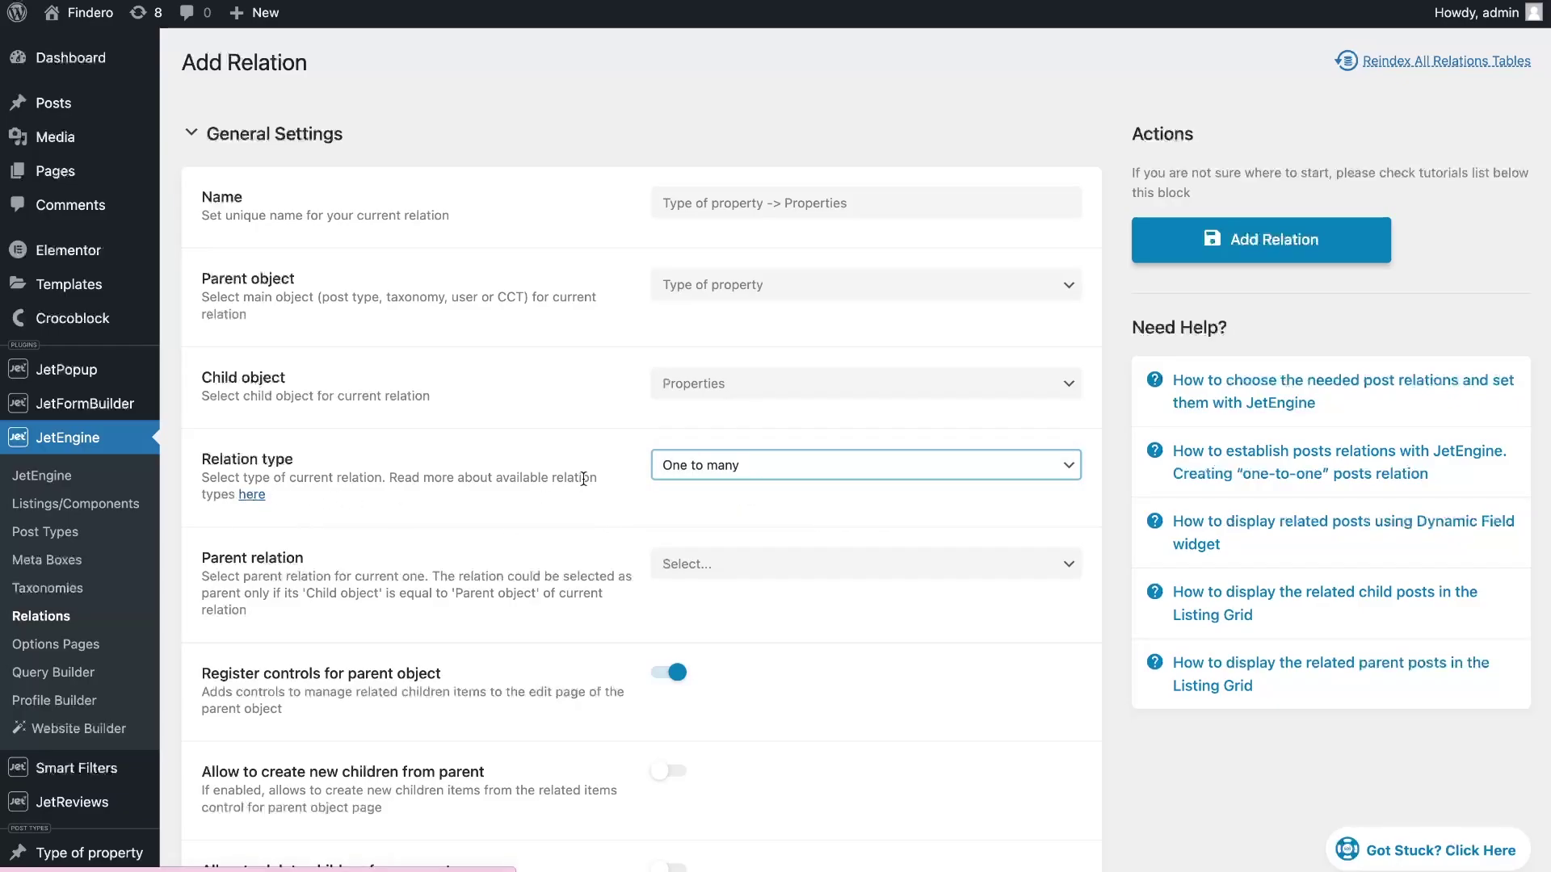
left_click(754, 572)
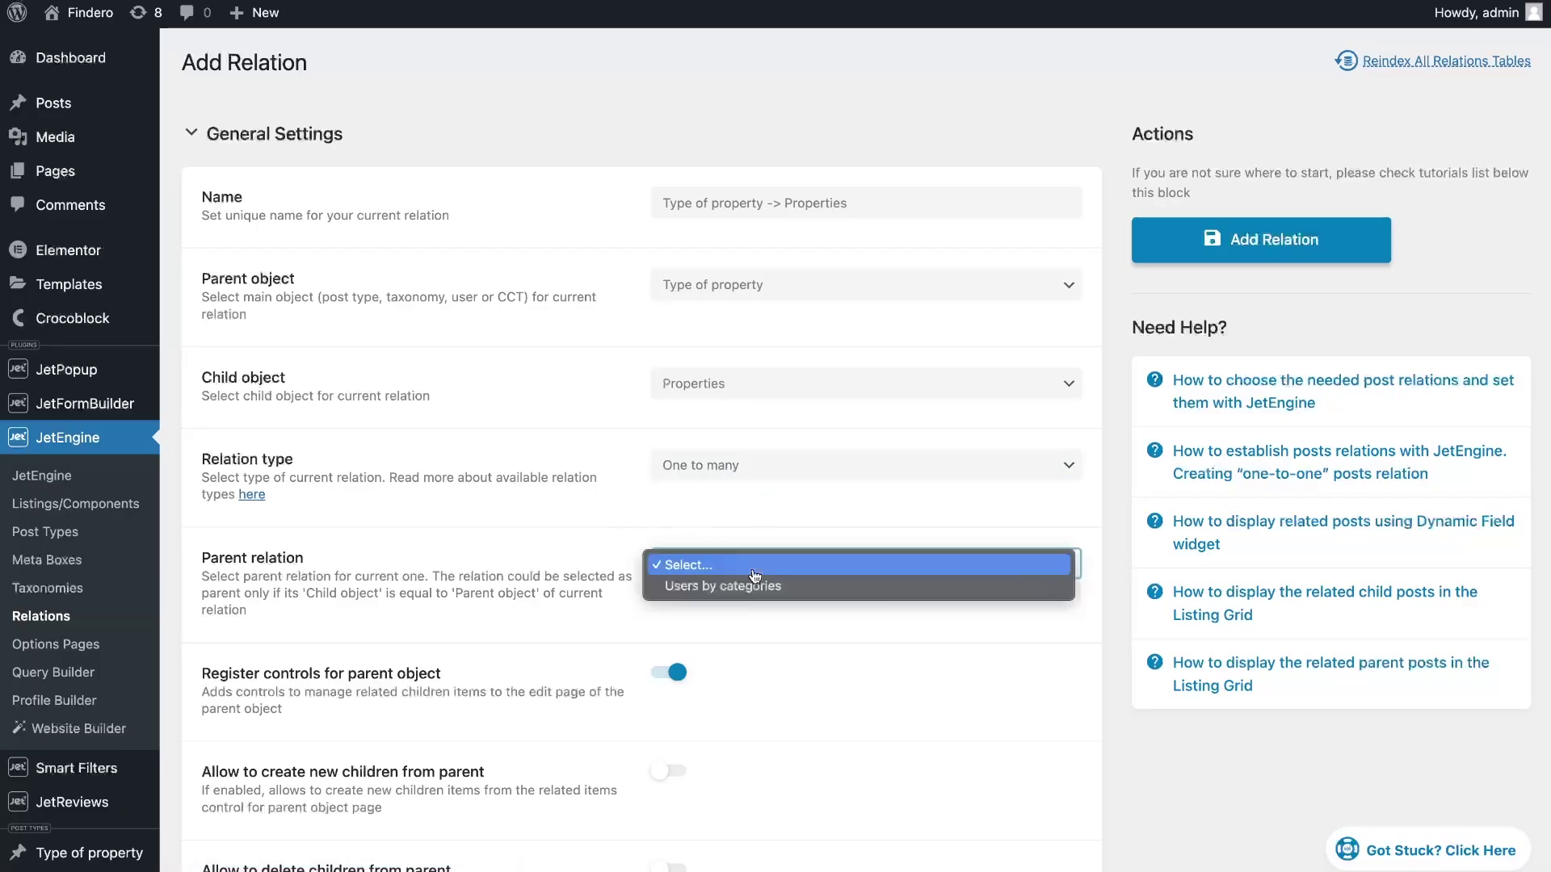
left_click(792, 533)
Step: Save the new relation with Add Relation
scroll(791, 530, "down", 3)
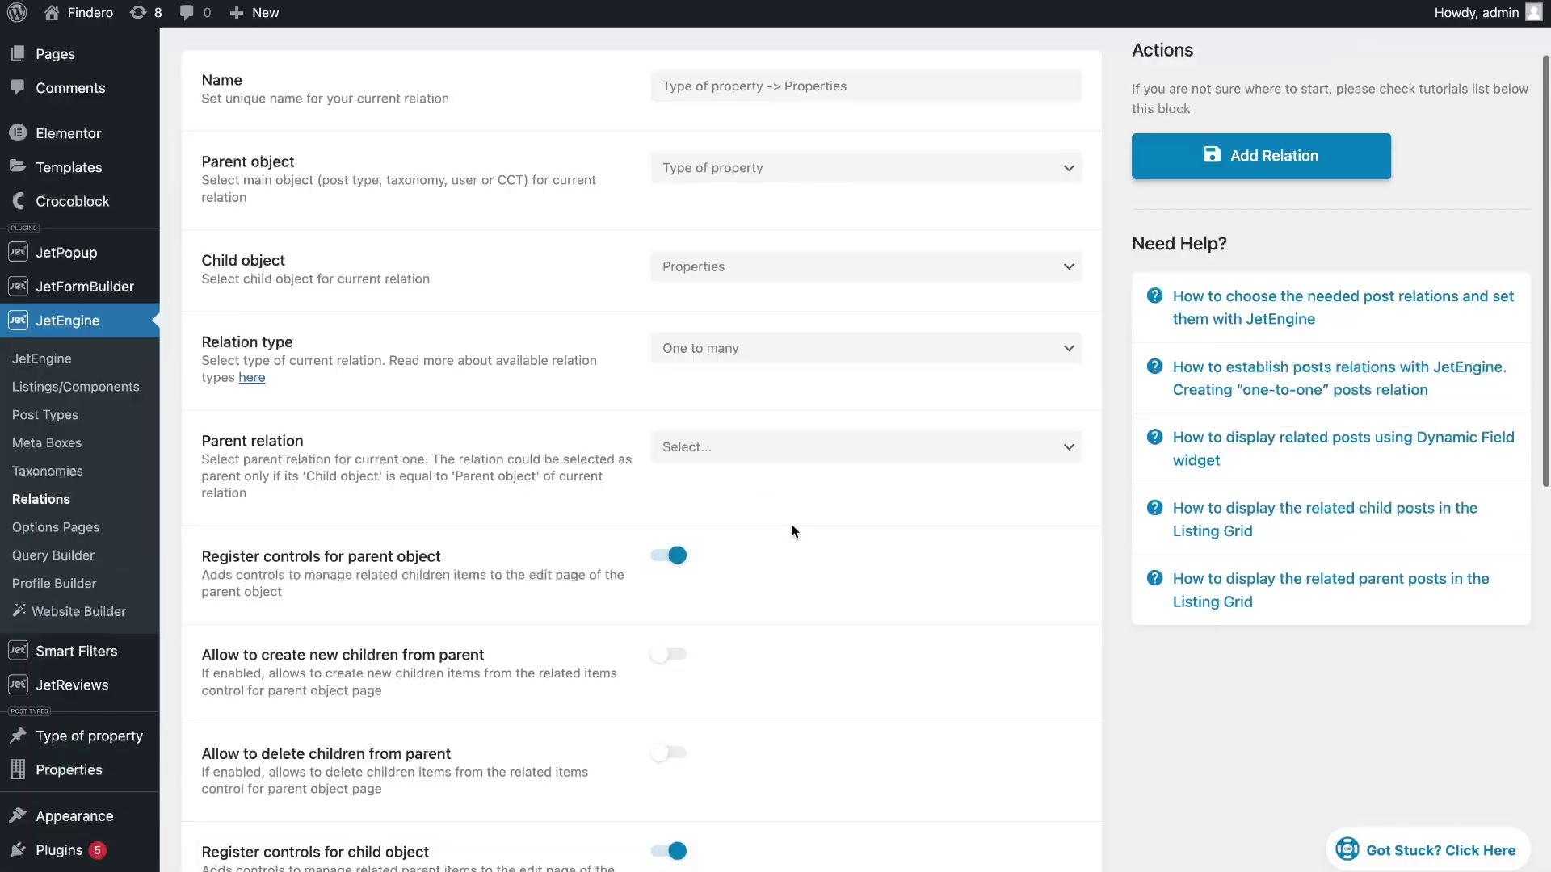
scroll(791, 531, "down", 4)
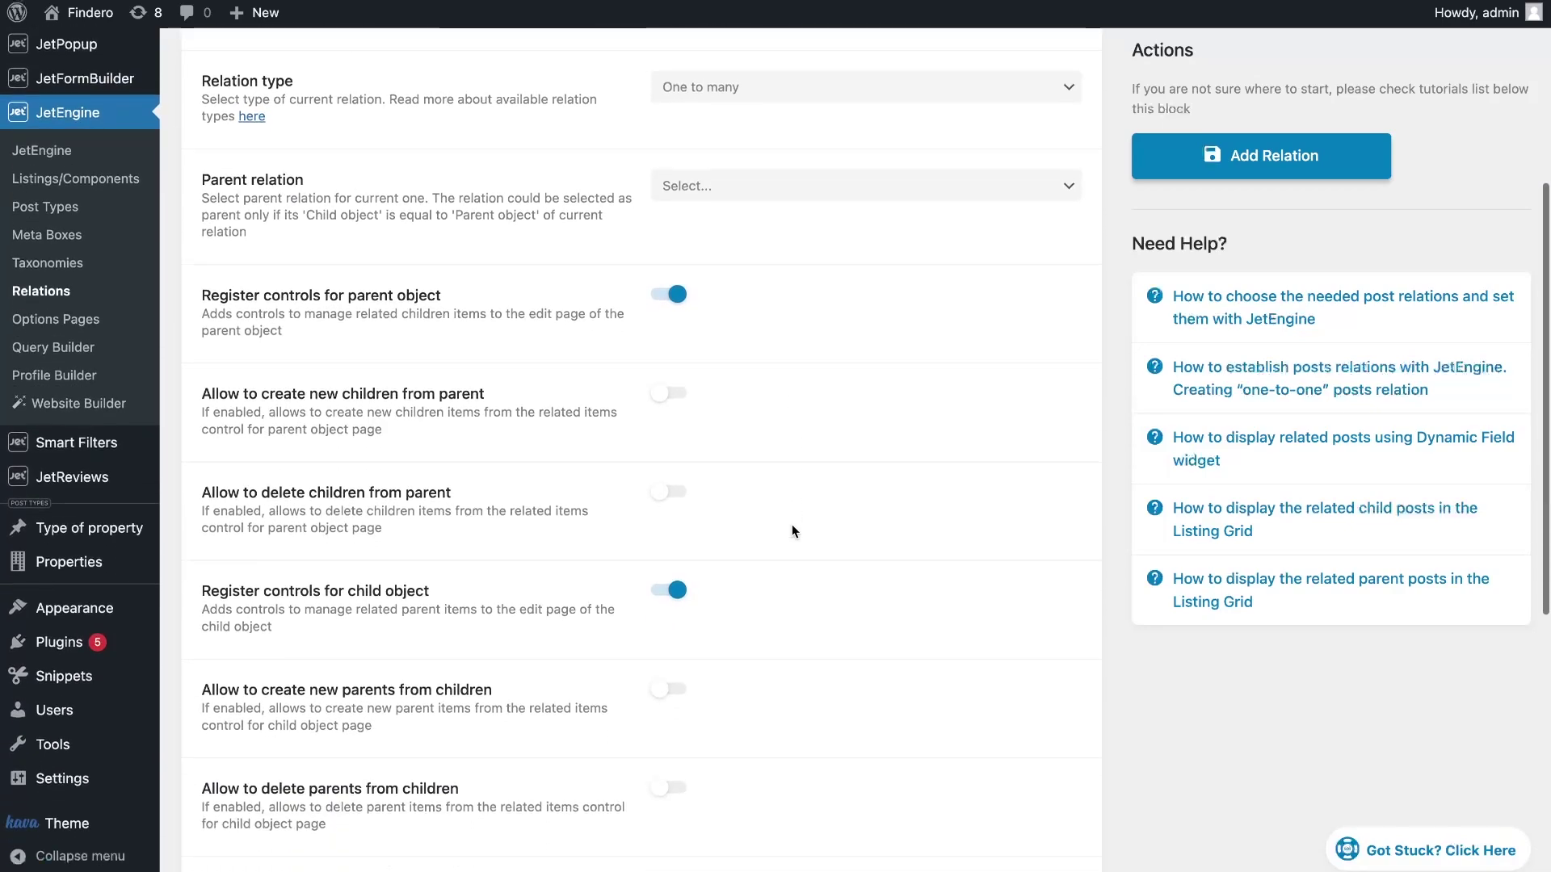
scroll(791, 525, "down", 4)
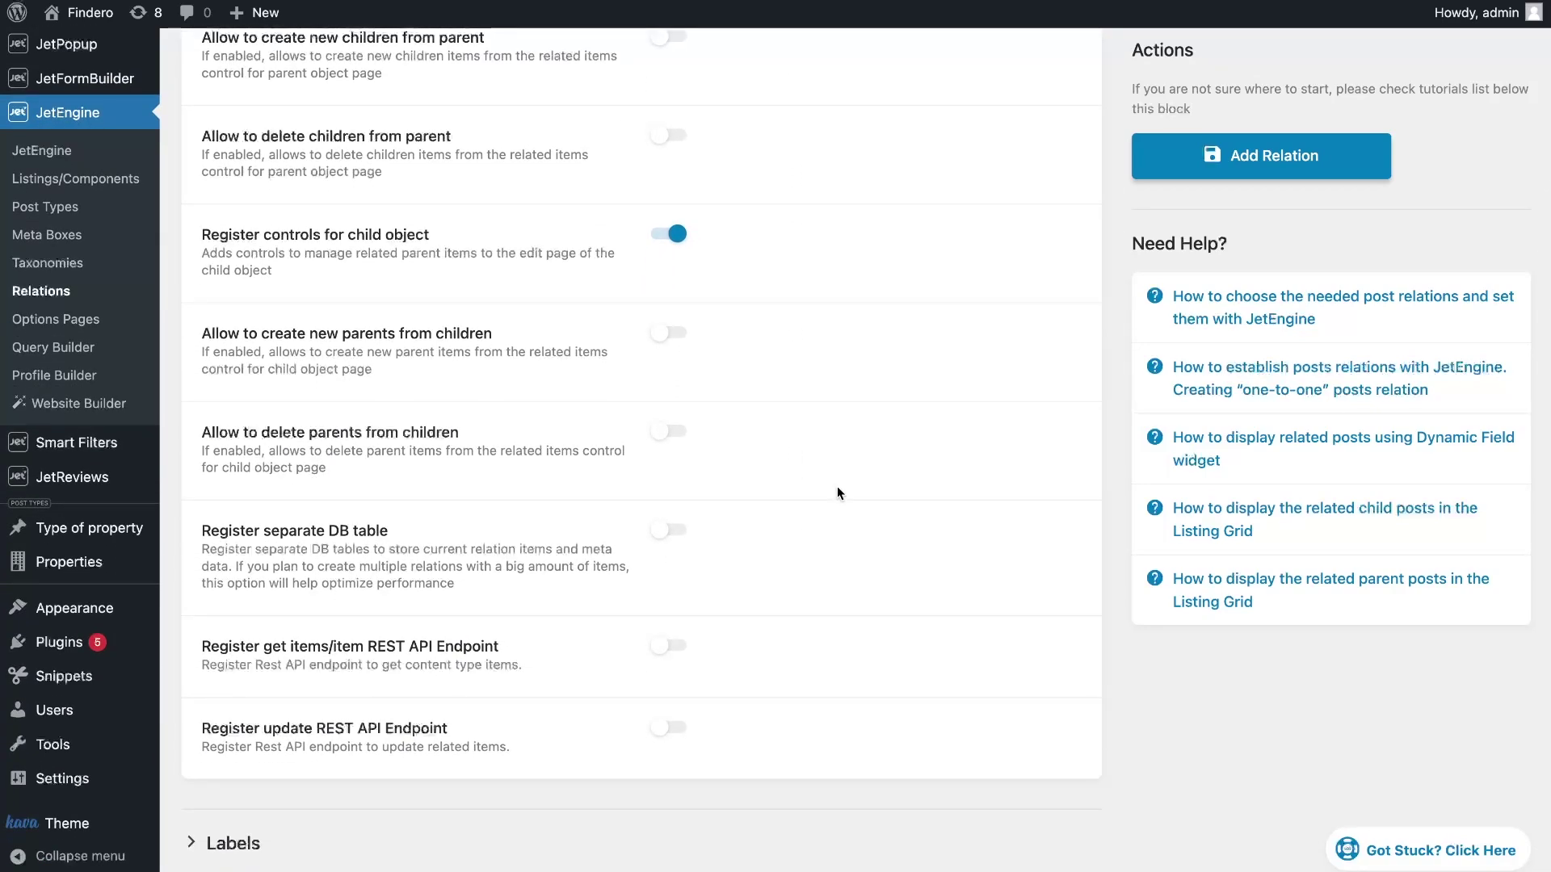
left_click(1212, 169)
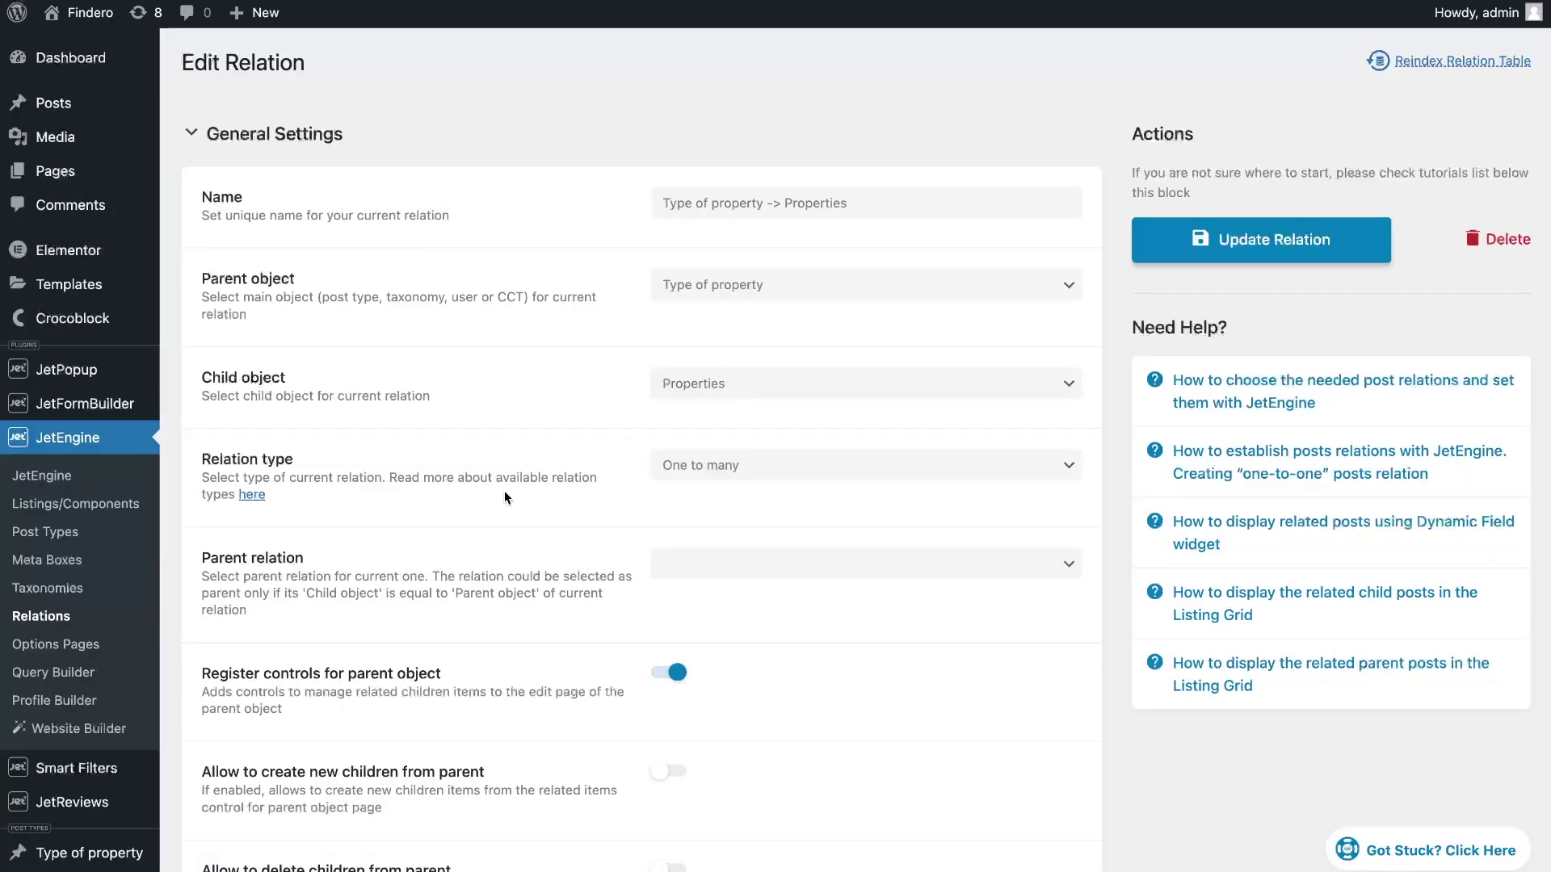
scroll(504, 496, "down", 3)
Step: Open the Townhouses property type for editing and scroll to its empty Children Properties box
left_click(89, 787)
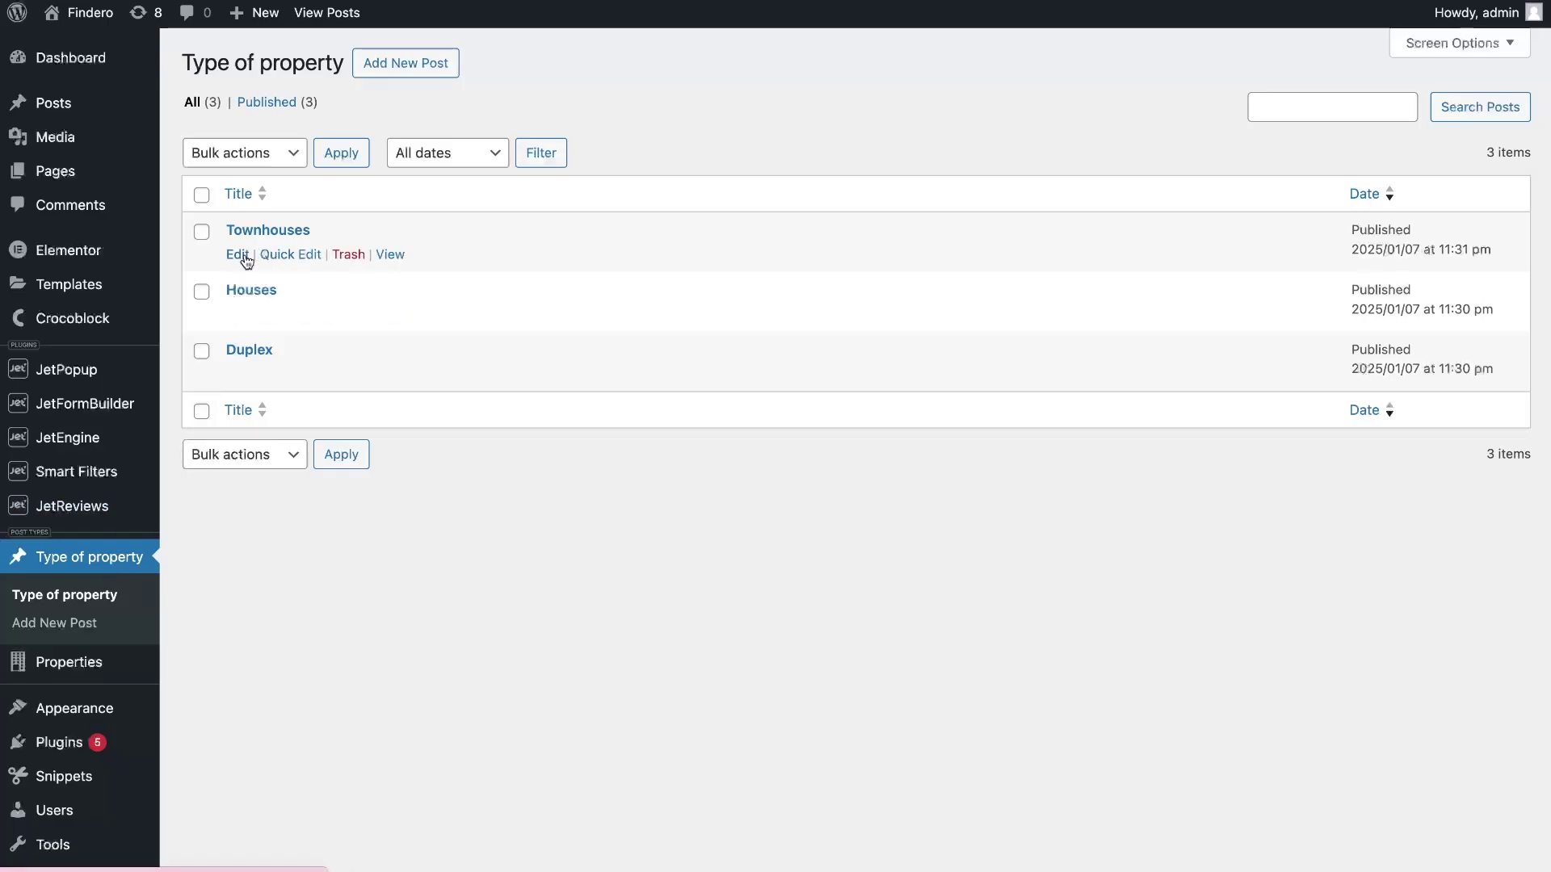
left_click(238, 255)
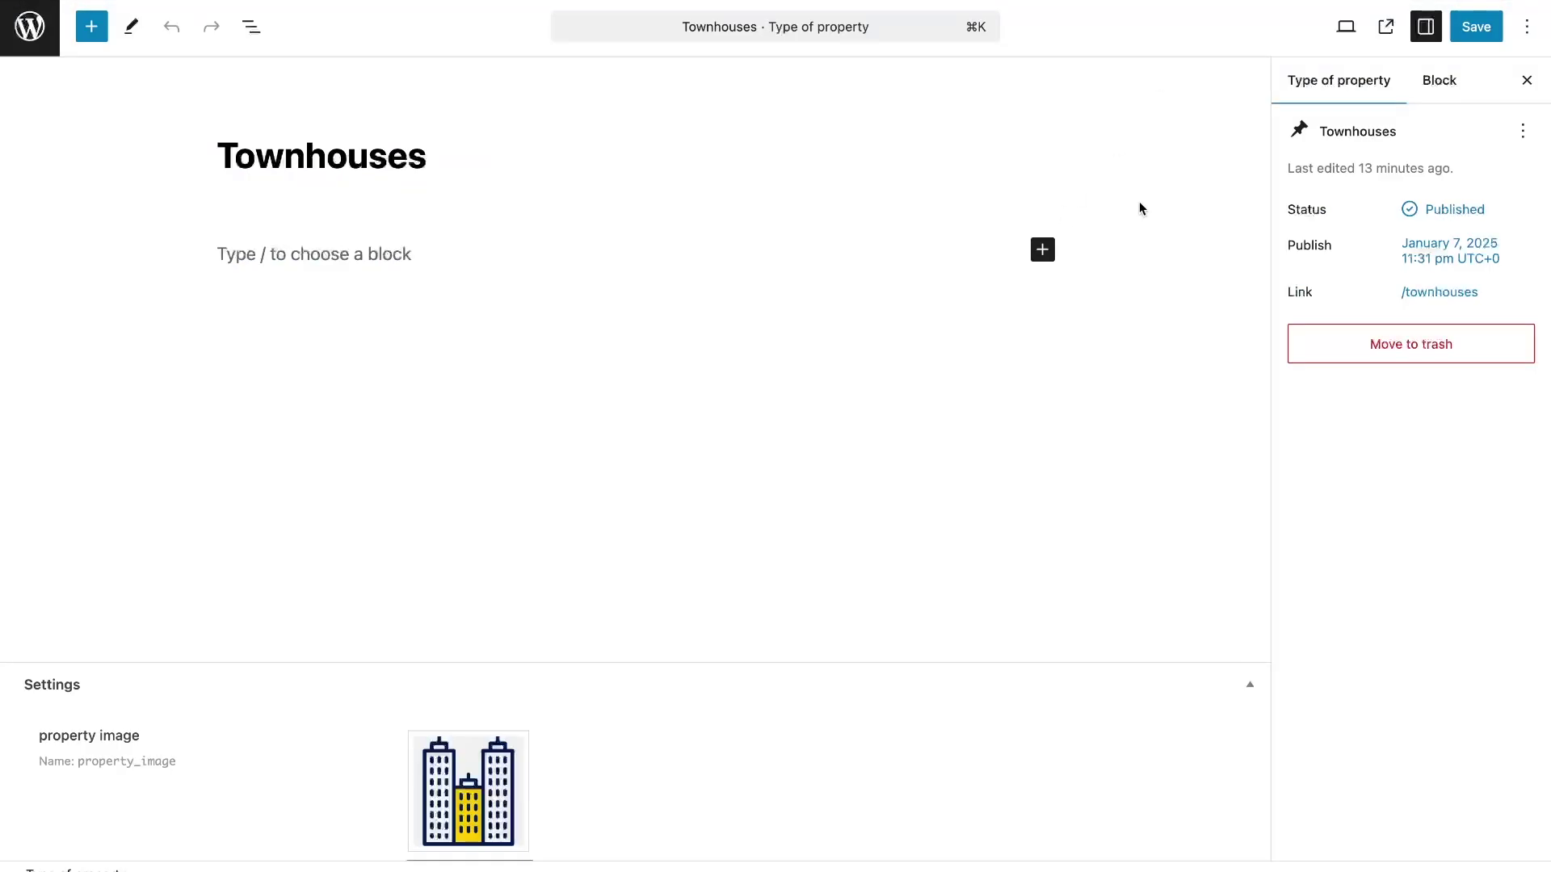
scroll(1138, 208, "down", 5)
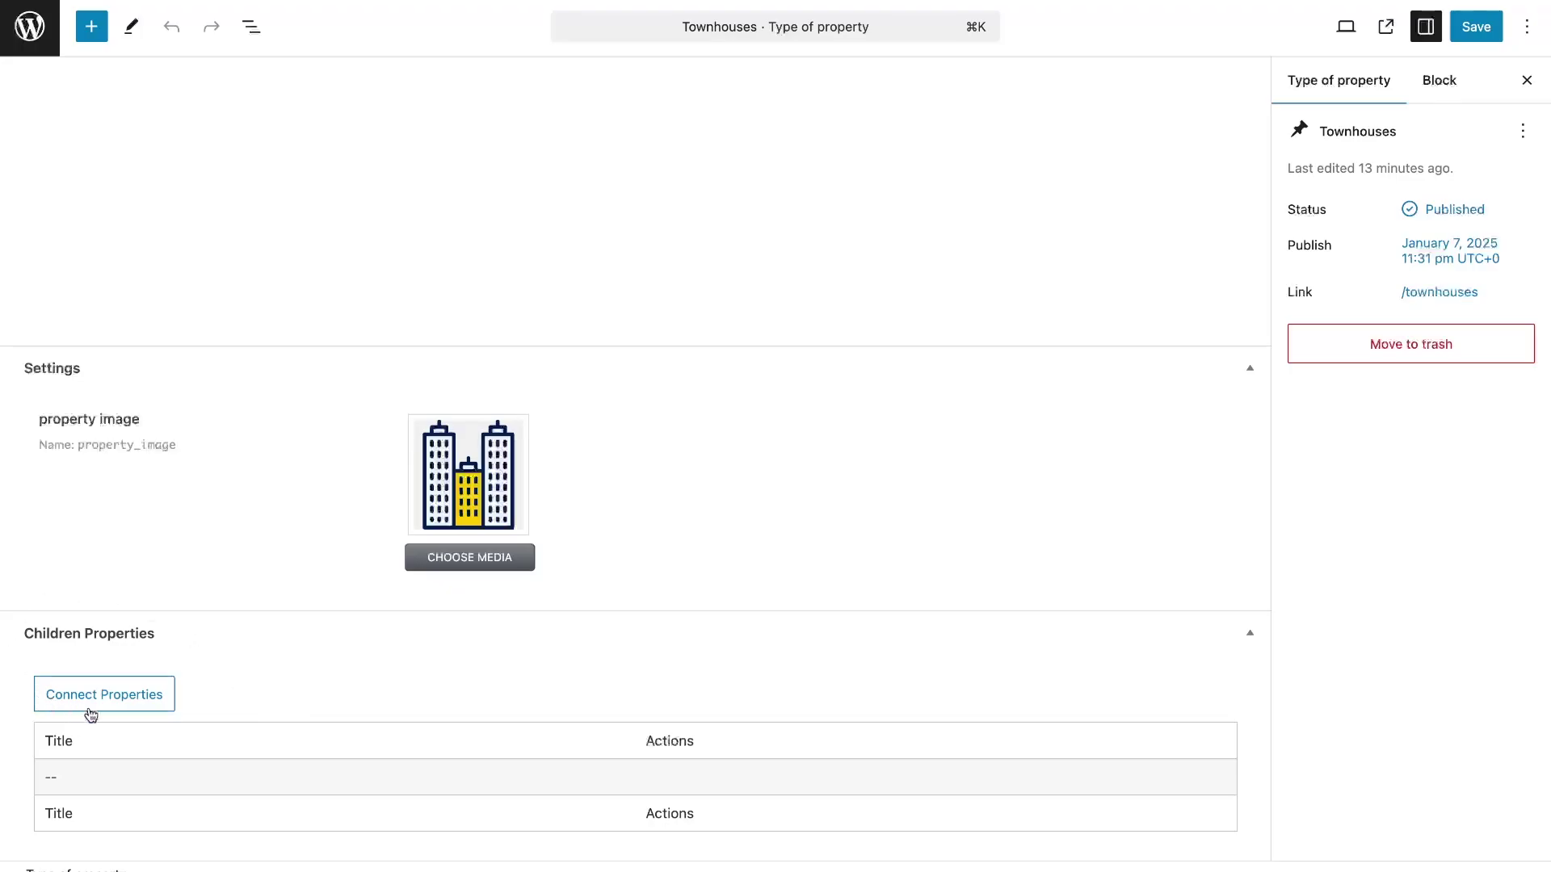
Step: Connect Mesa Verde and 3033 WILSHIRE to Townhouses as child properties
left_click(140, 699)
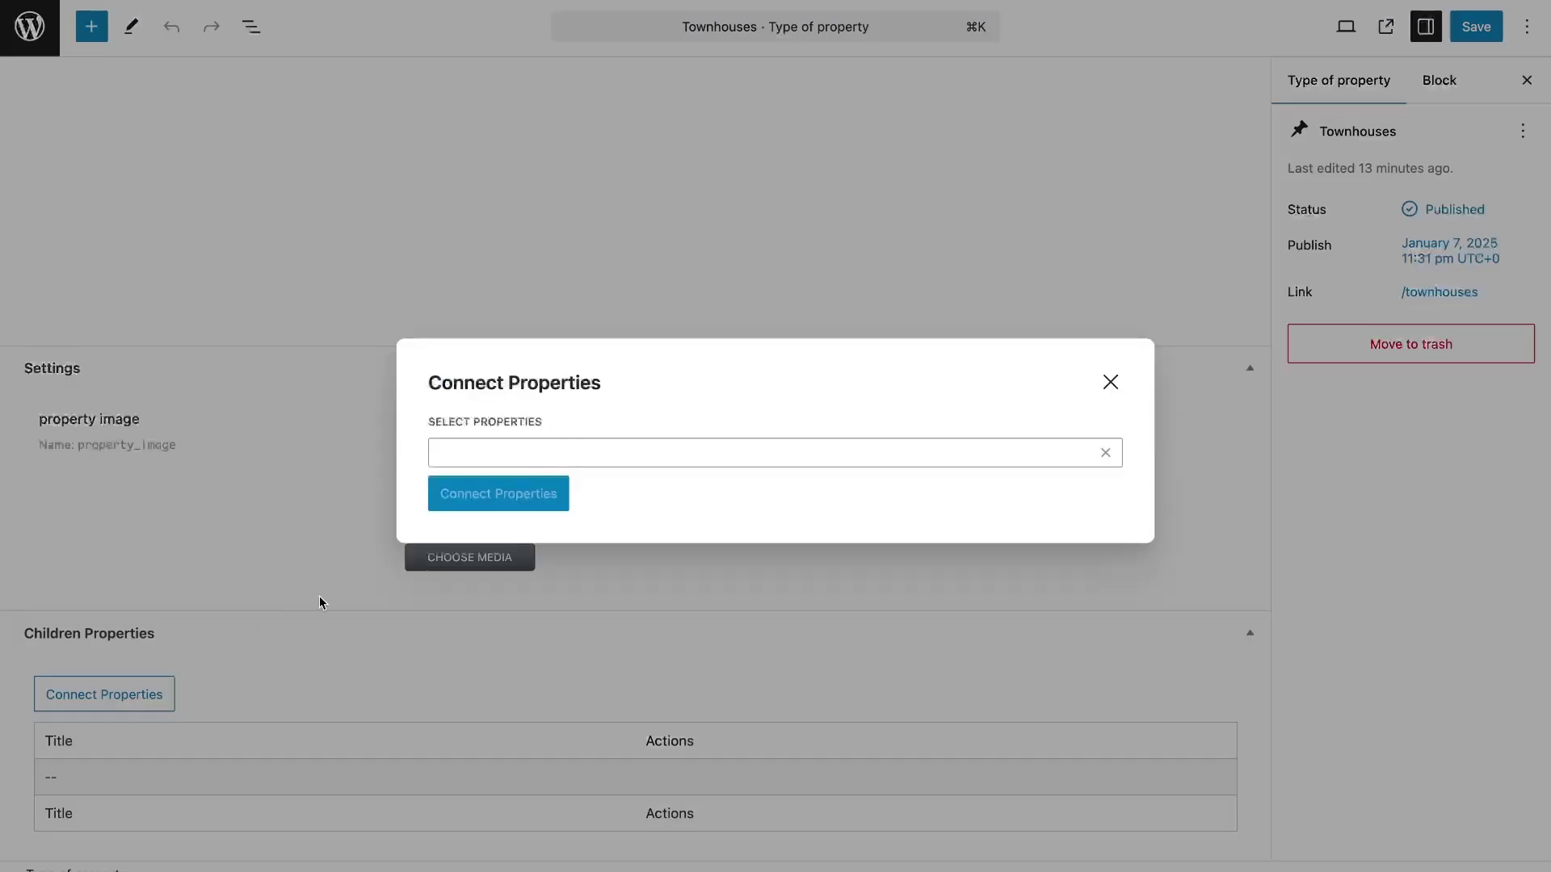
left_click(578, 455)
left_click(764, 481)
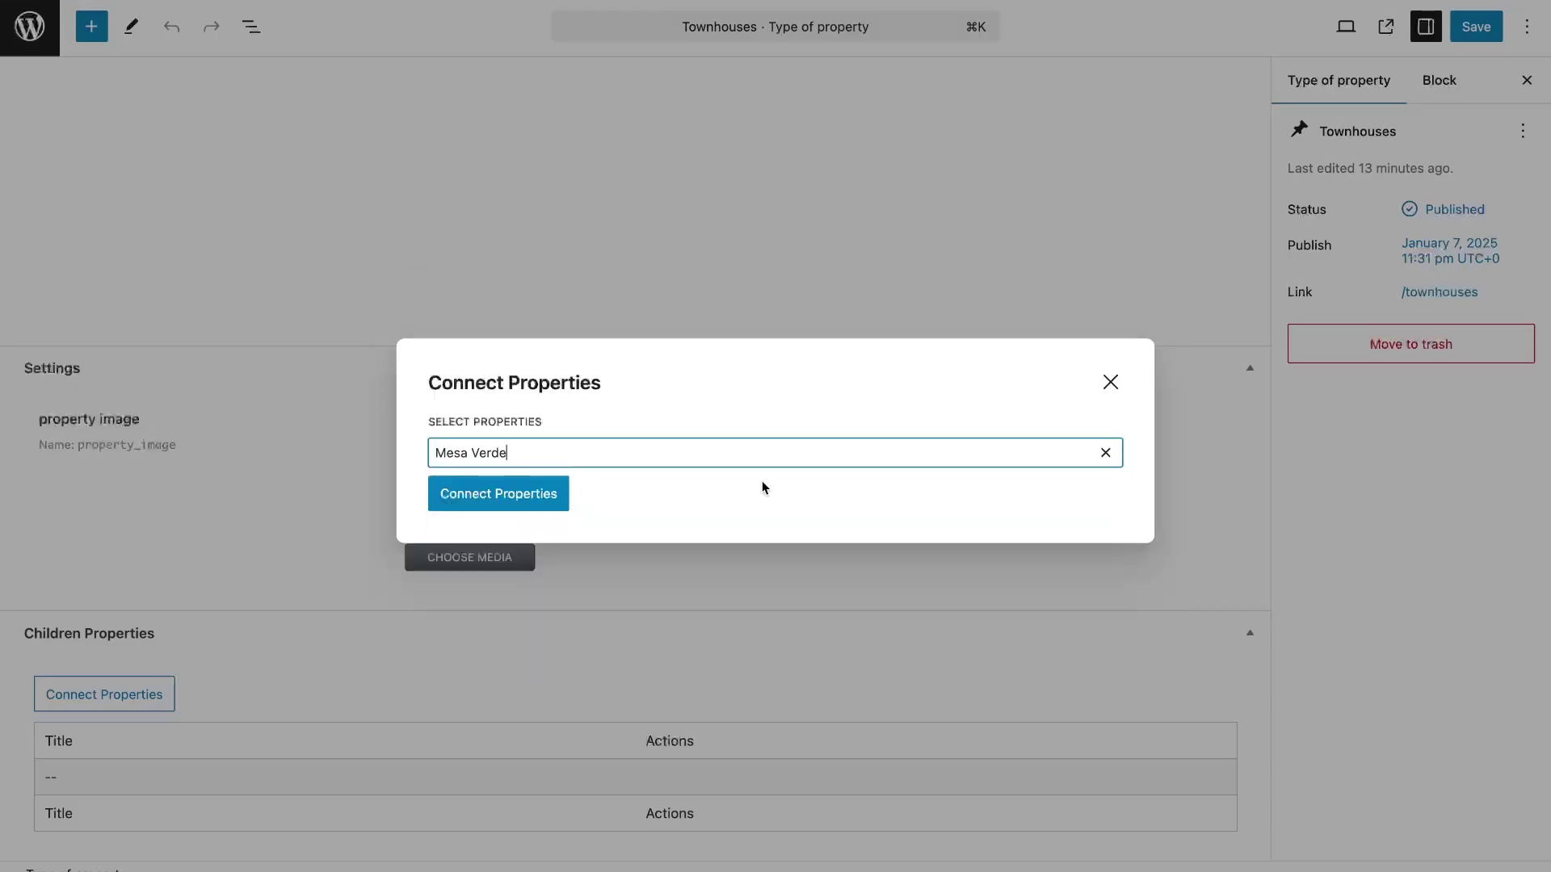
left_click(565, 504)
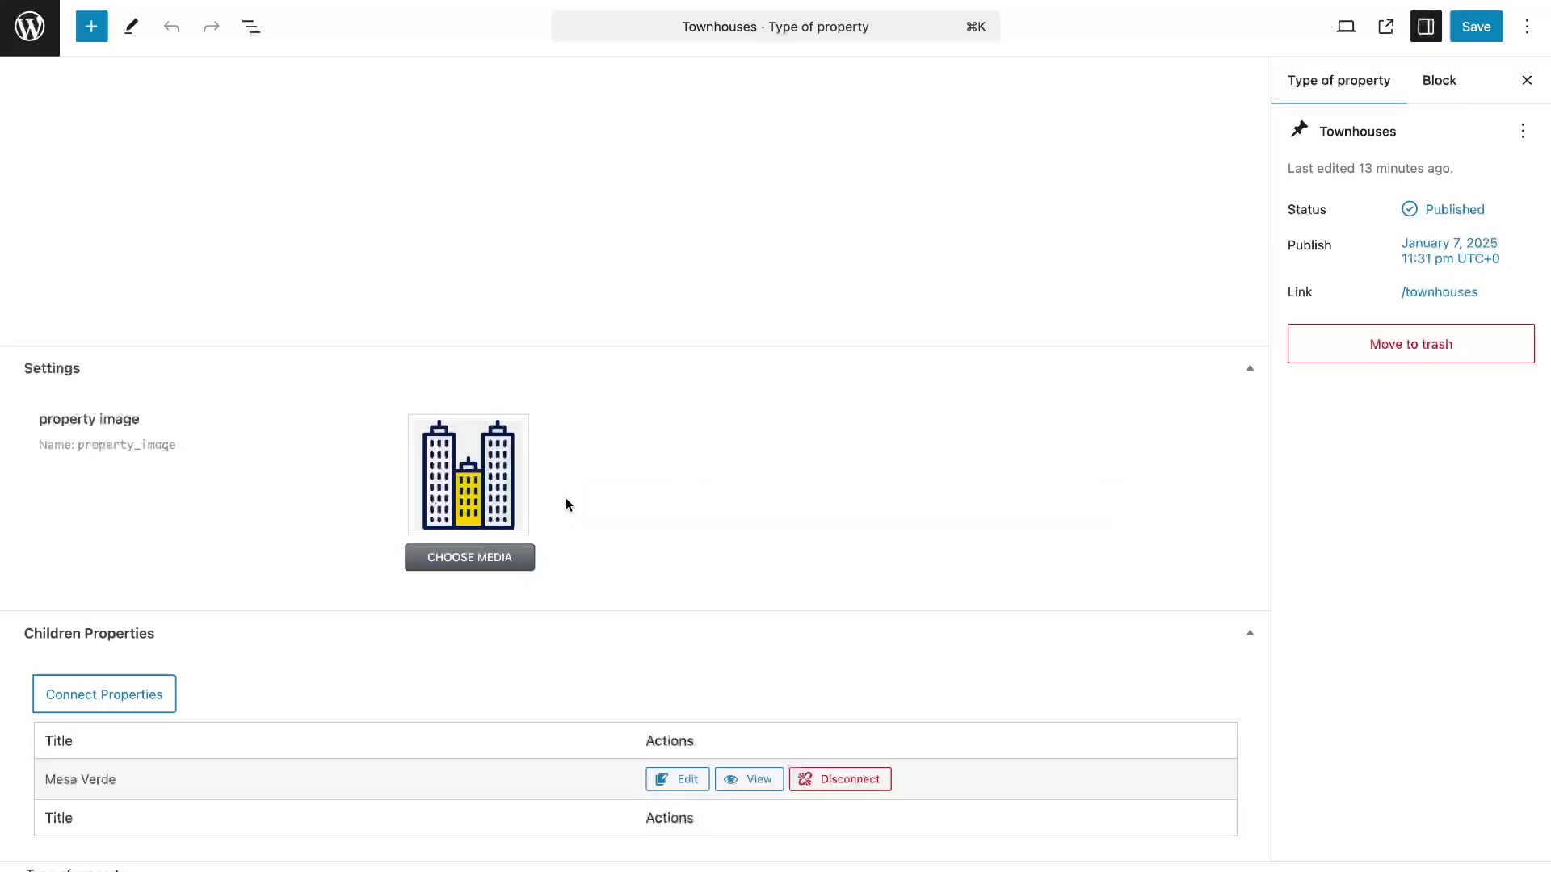
left_click(170, 693)
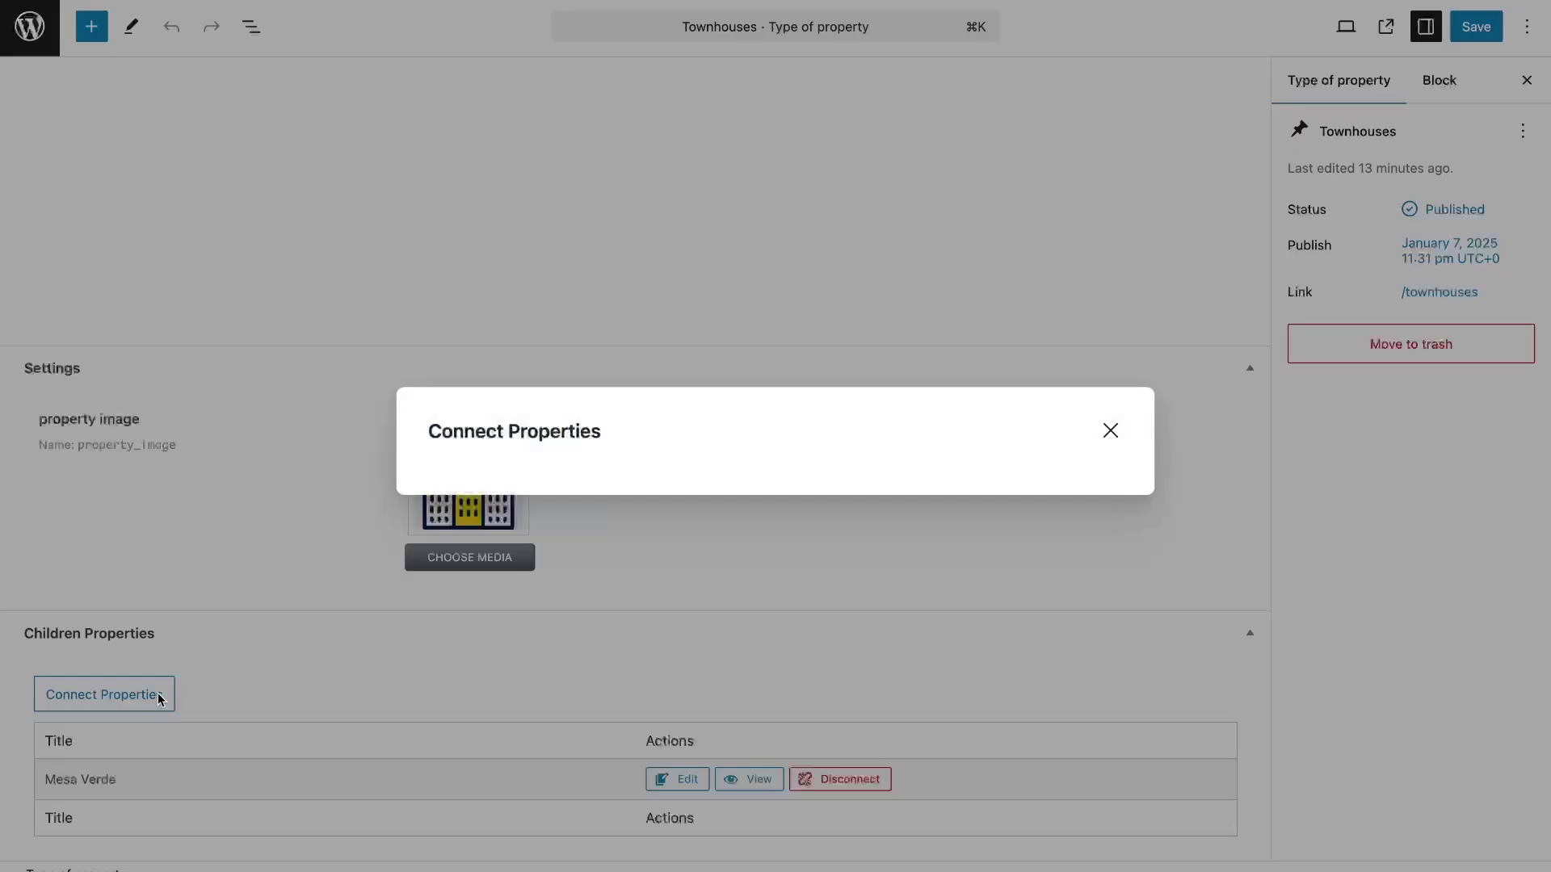
left_click(593, 461)
scroll(594, 469, "down", 2)
left_click(595, 469)
left_click(550, 491)
Step: Connect Trump Bay Street as well and save the Townhouses post
left_click(159, 708)
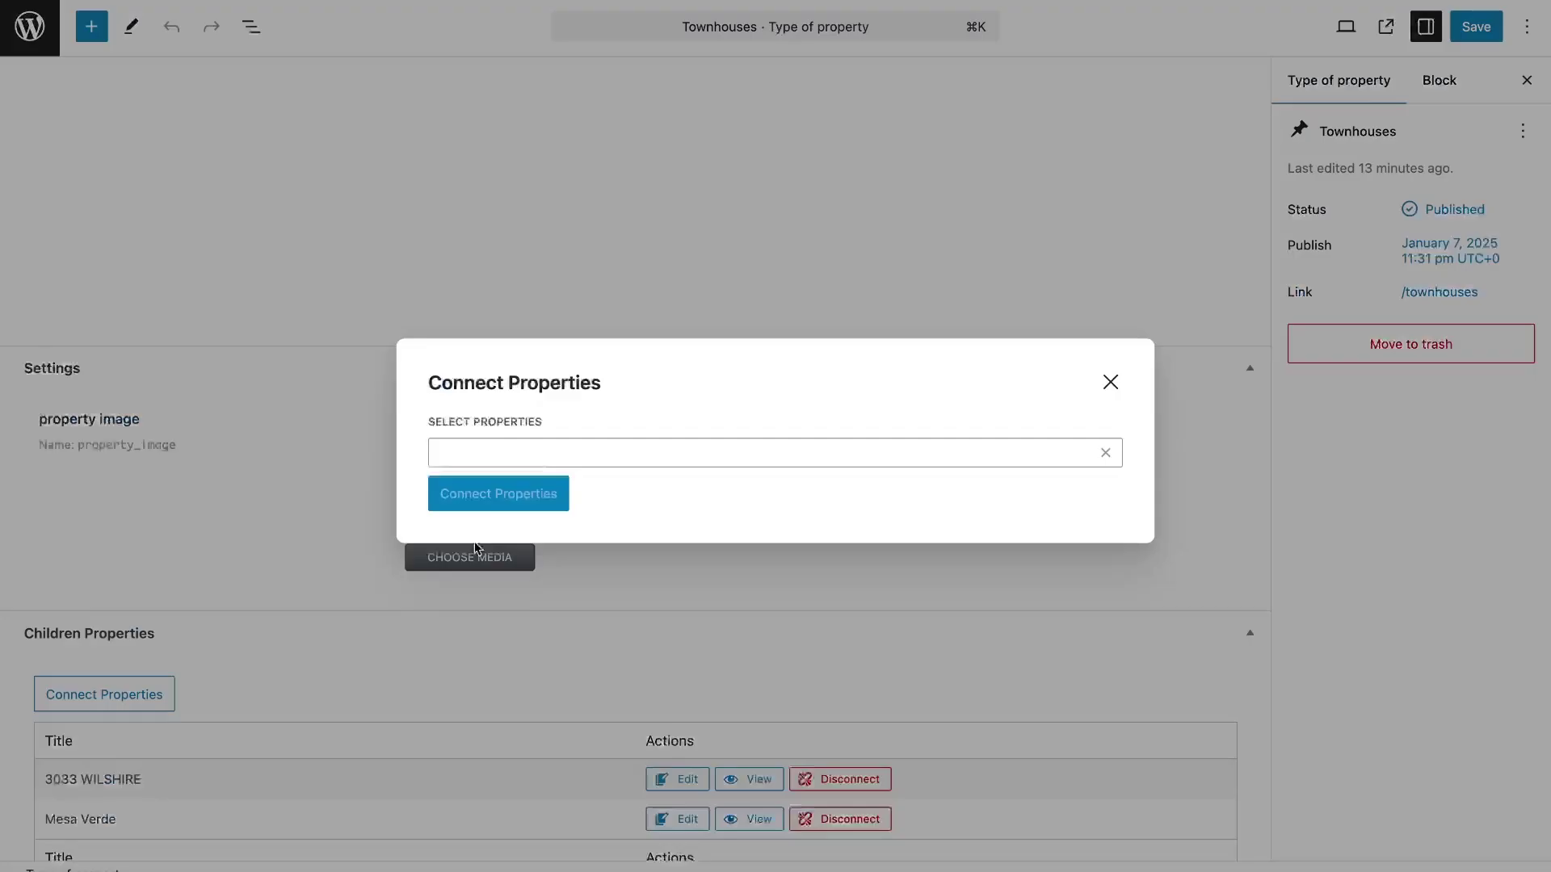
left_click(607, 450)
scroll(612, 465, "down", 2)
scroll(612, 464, "down", 2)
left_click(592, 440)
left_click(551, 499)
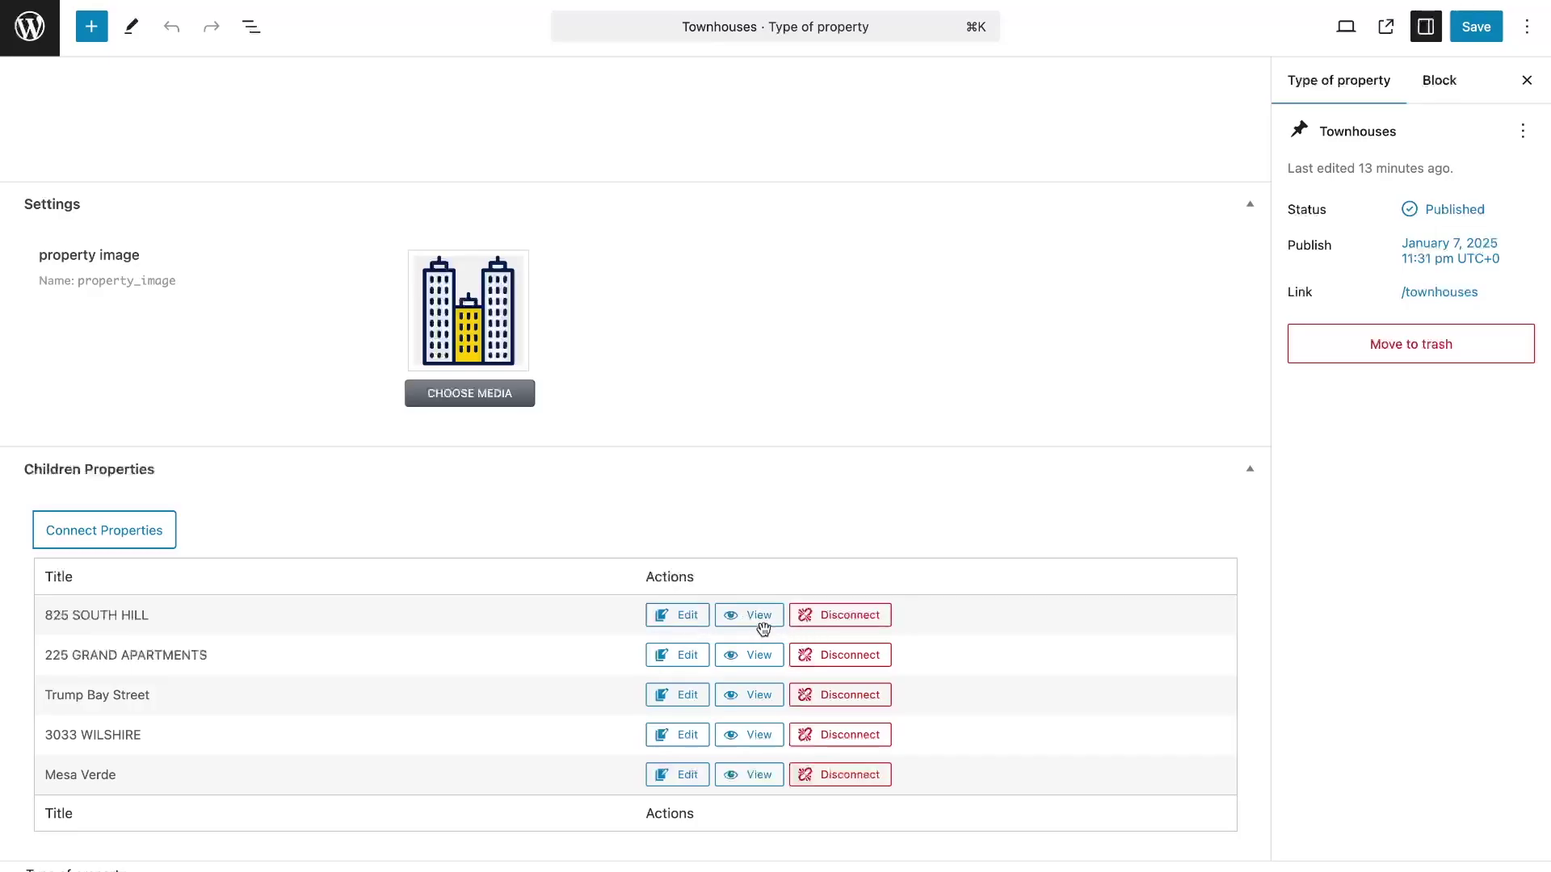
left_click(1470, 36)
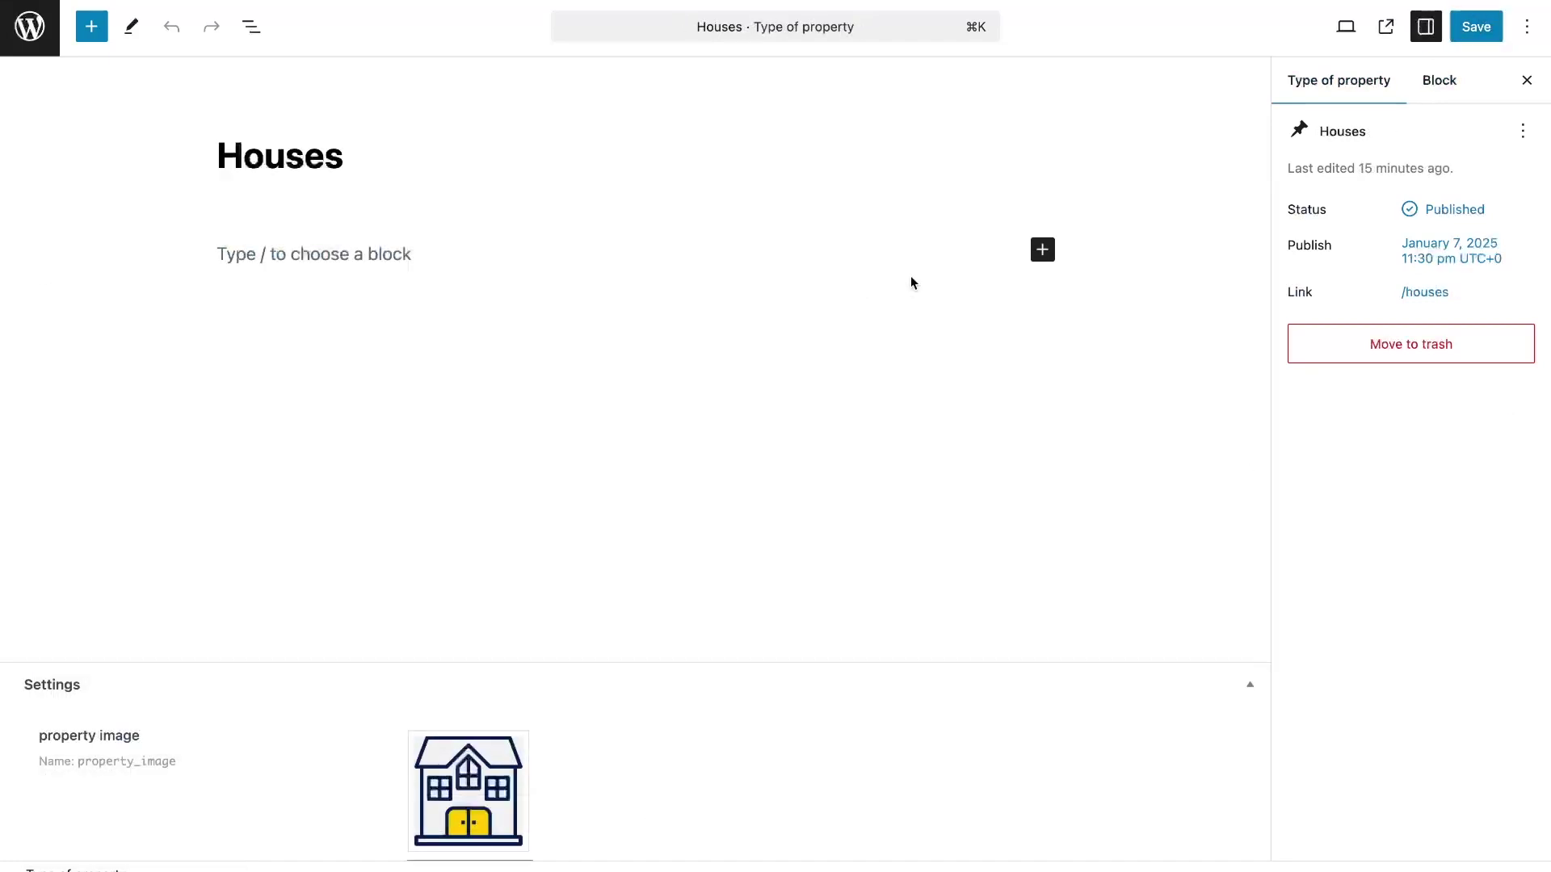
scroll(910, 275, "down", 4)
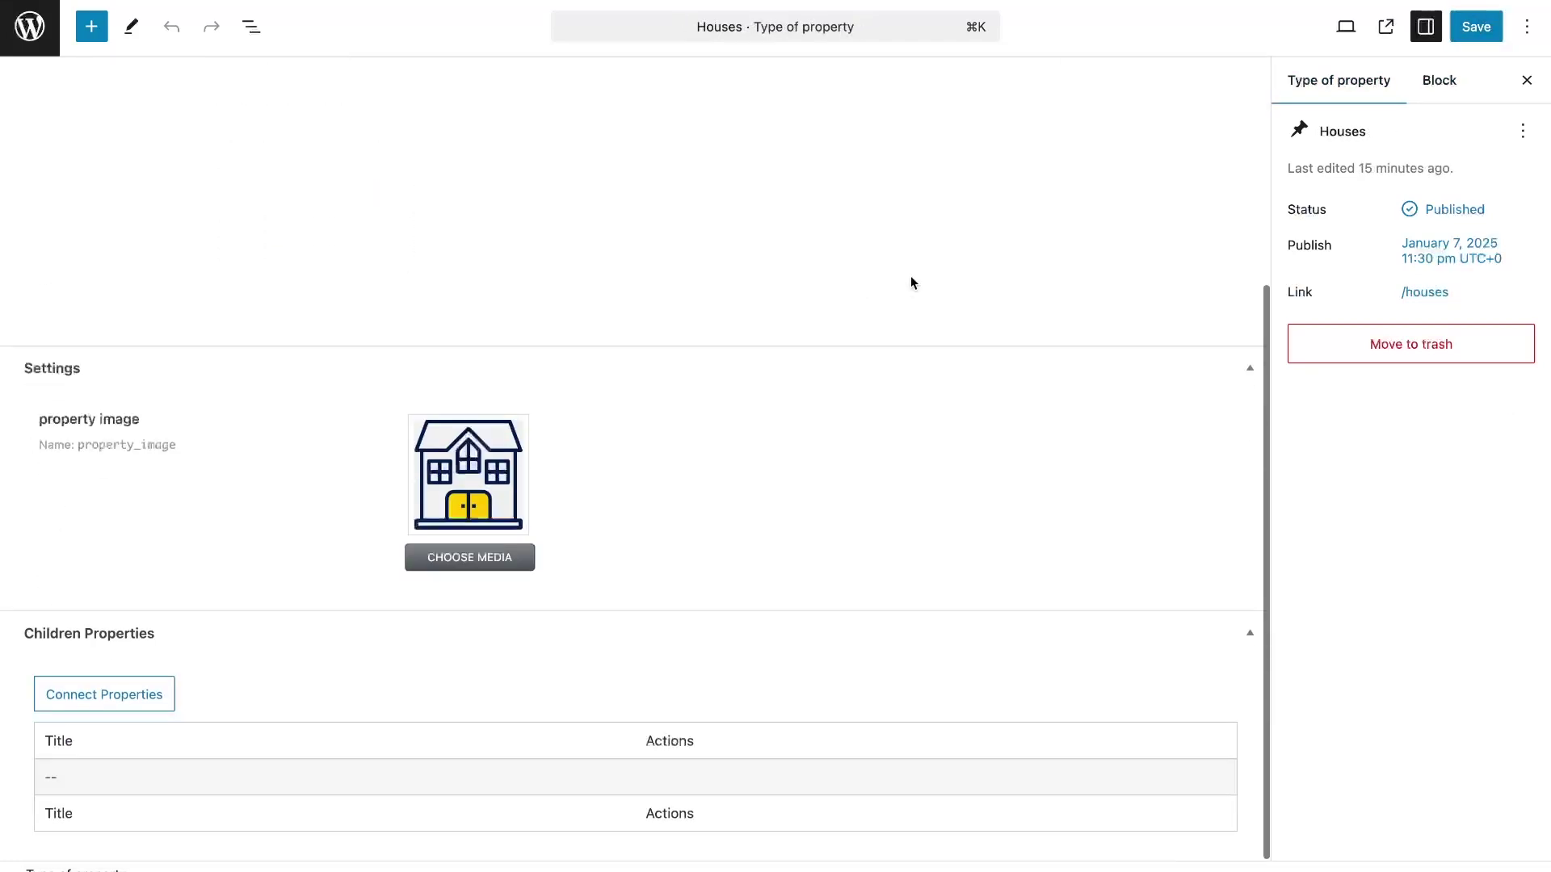
left_click(153, 694)
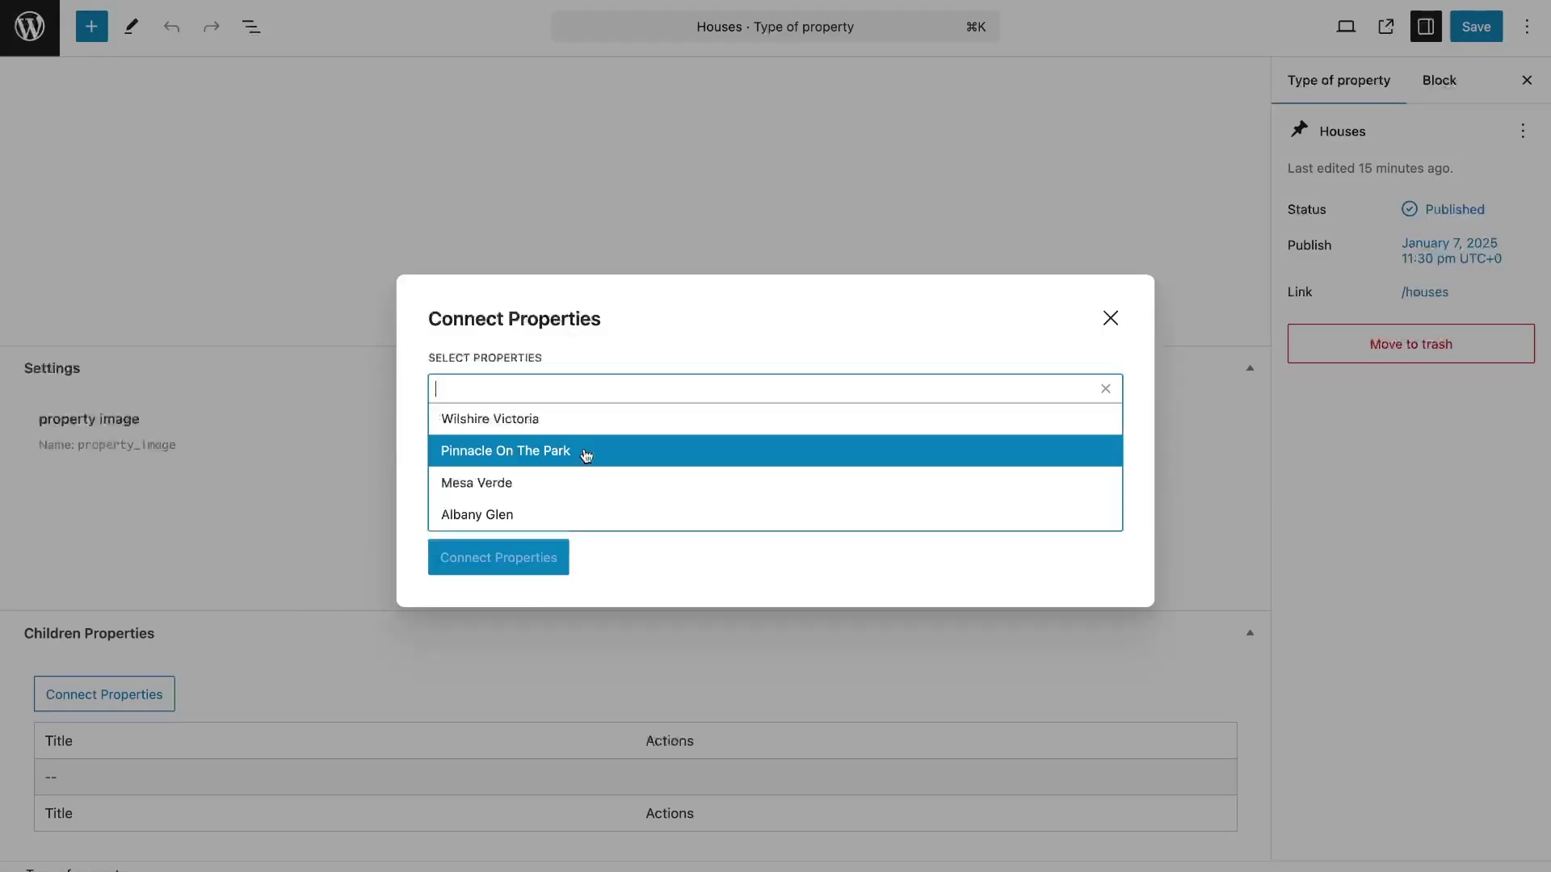
left_click(568, 420)
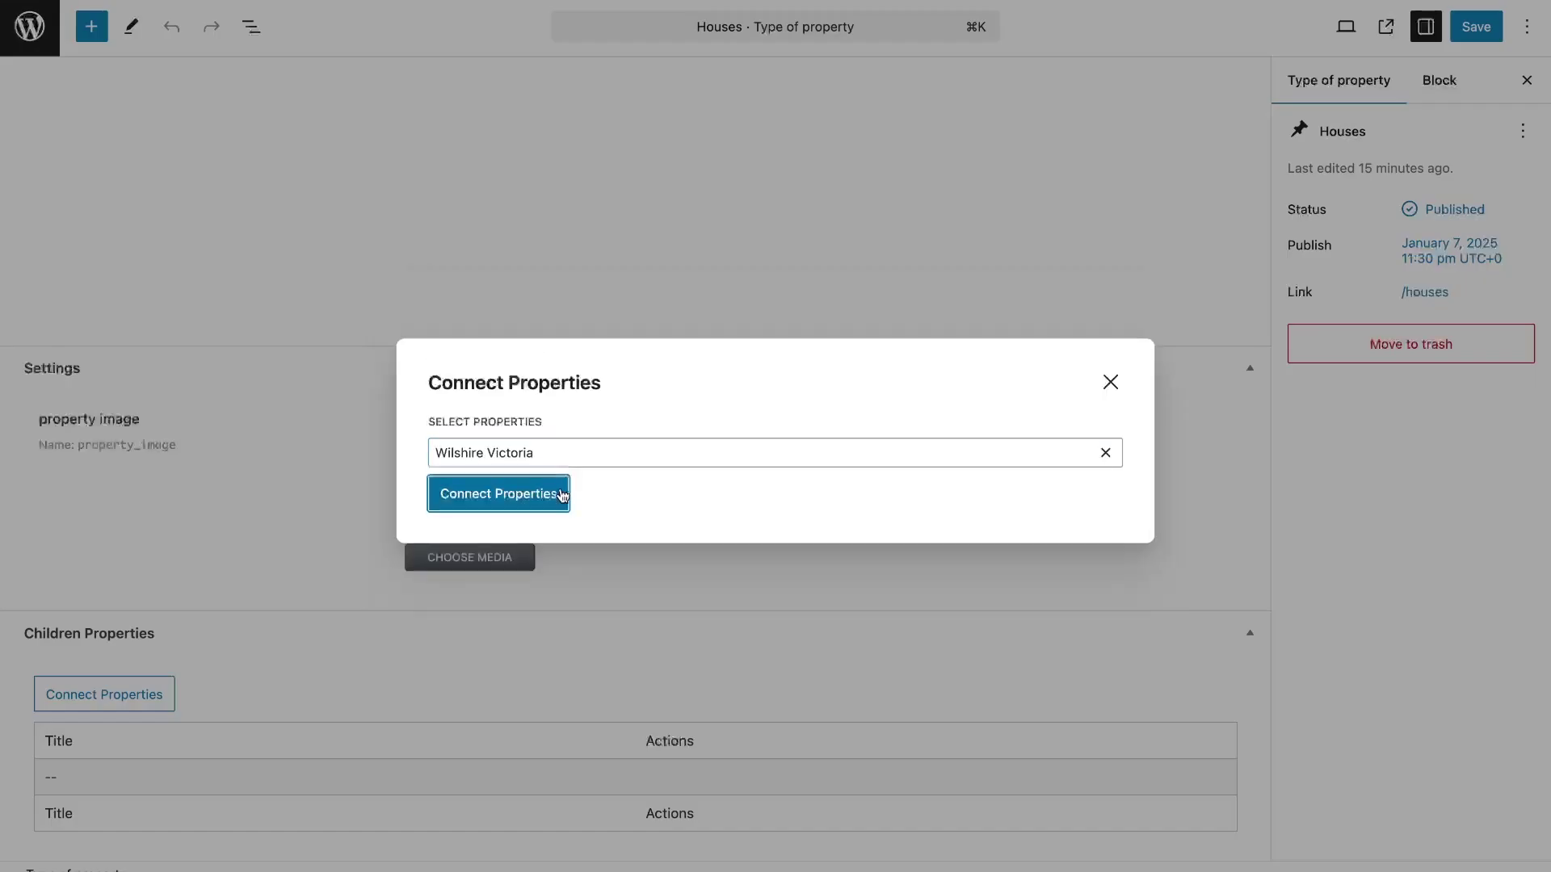
left_click(564, 493)
left_click(125, 707)
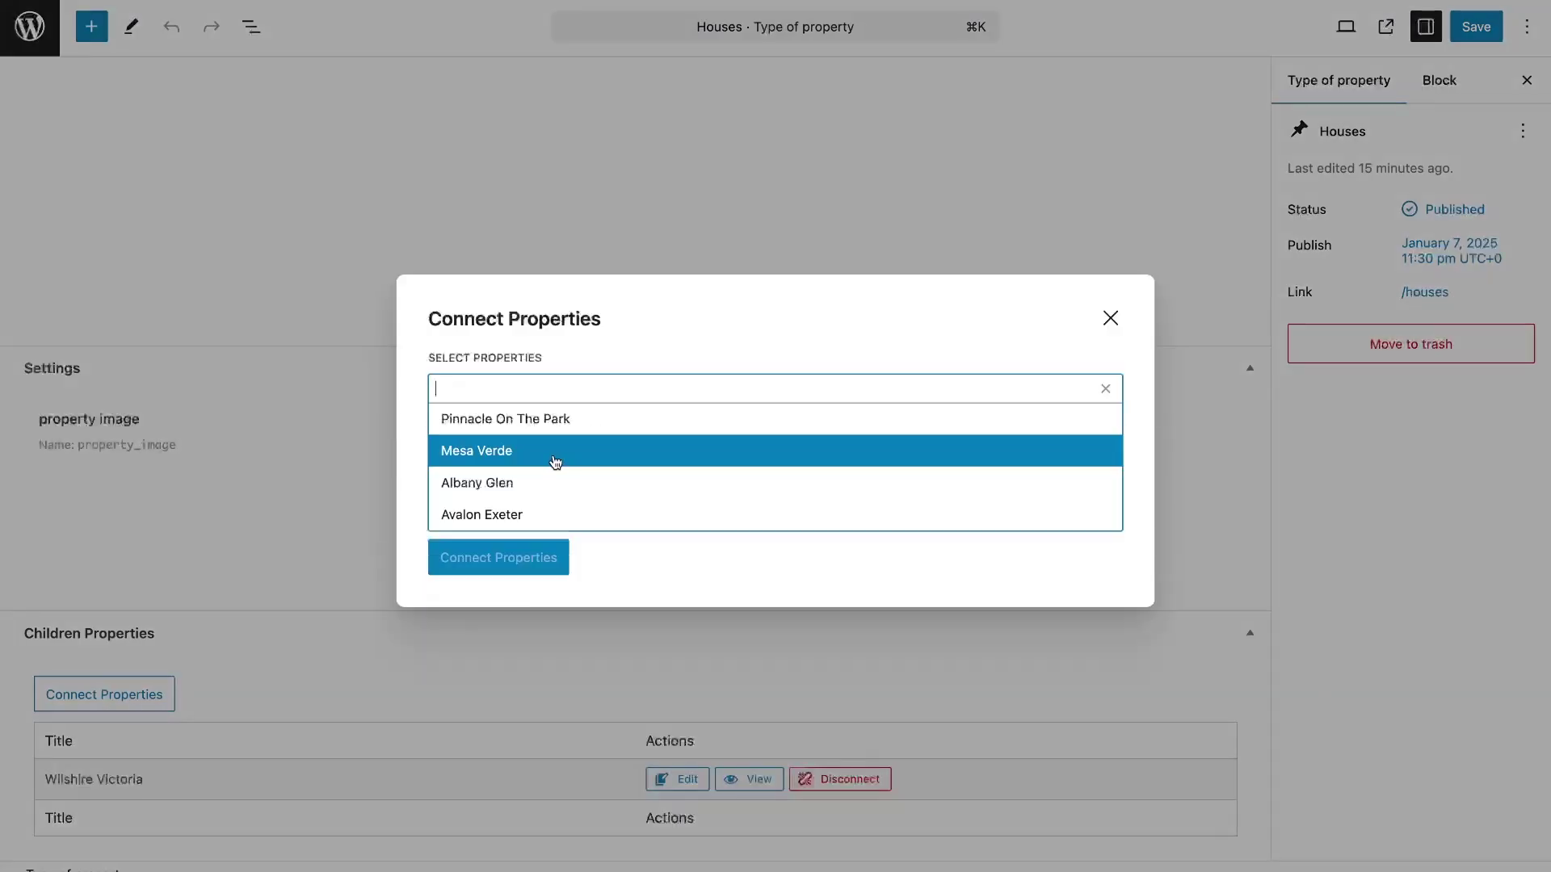
left_click(553, 481)
left_click(547, 492)
left_click(138, 703)
left_click(538, 452)
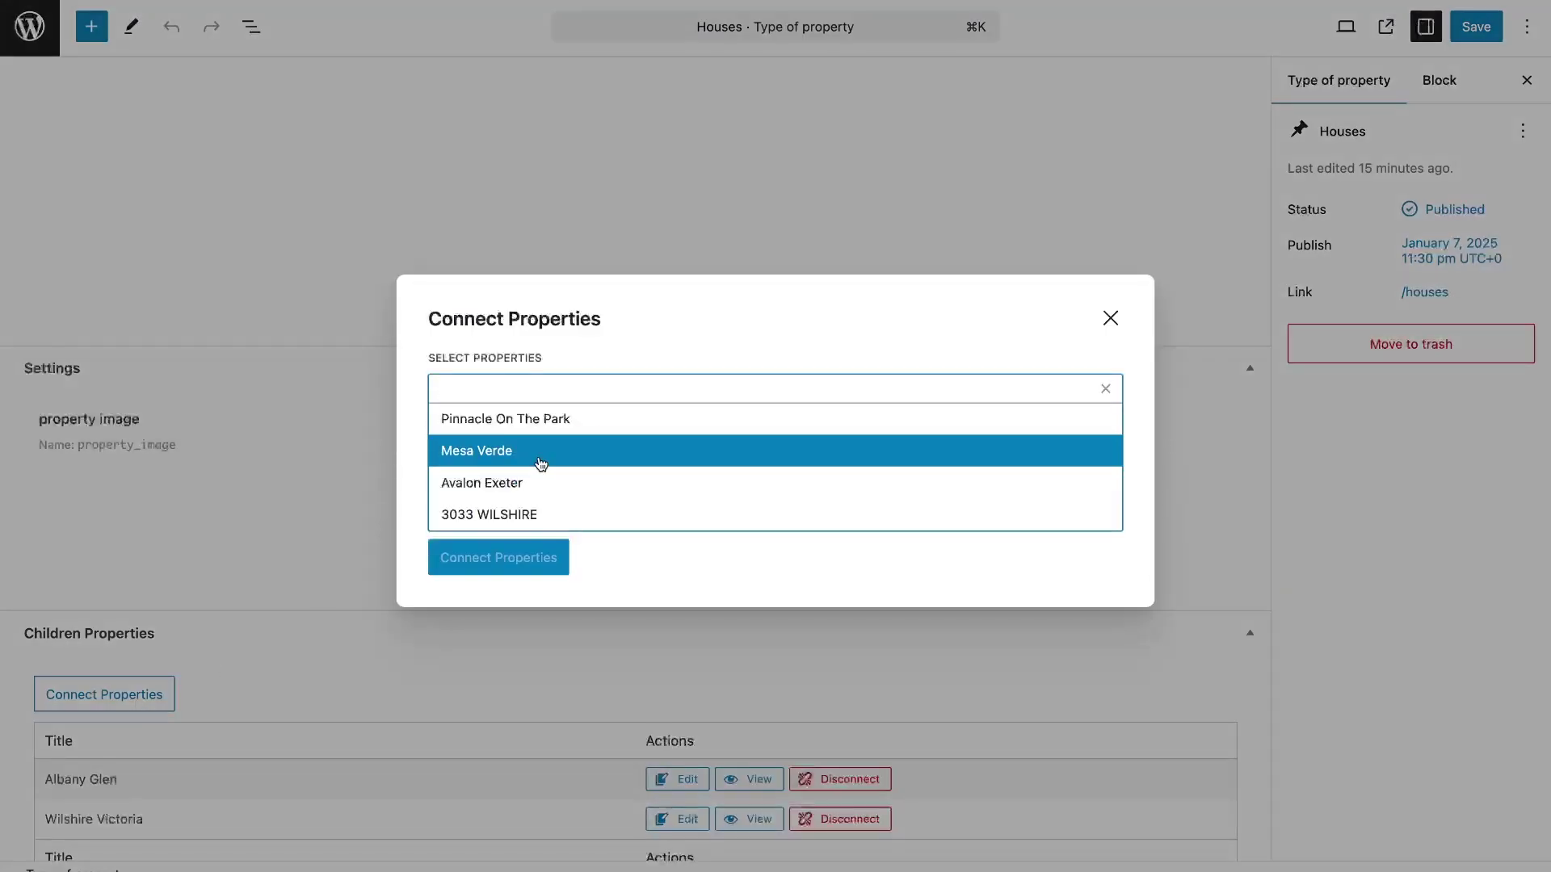
scroll(540, 462, "down", 4)
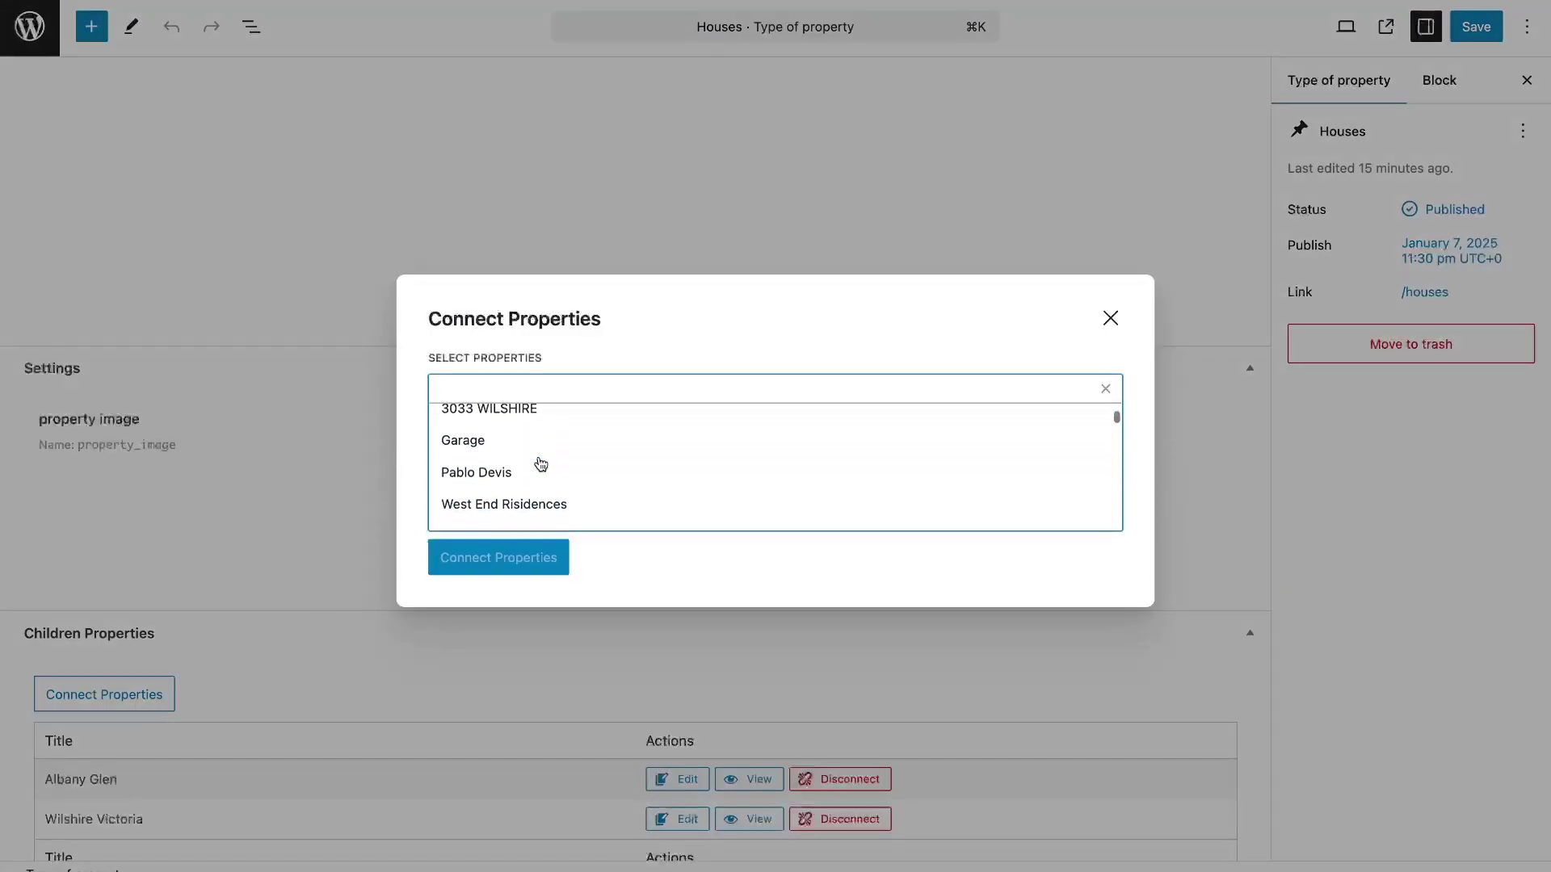
left_click(540, 467)
left_click(557, 501)
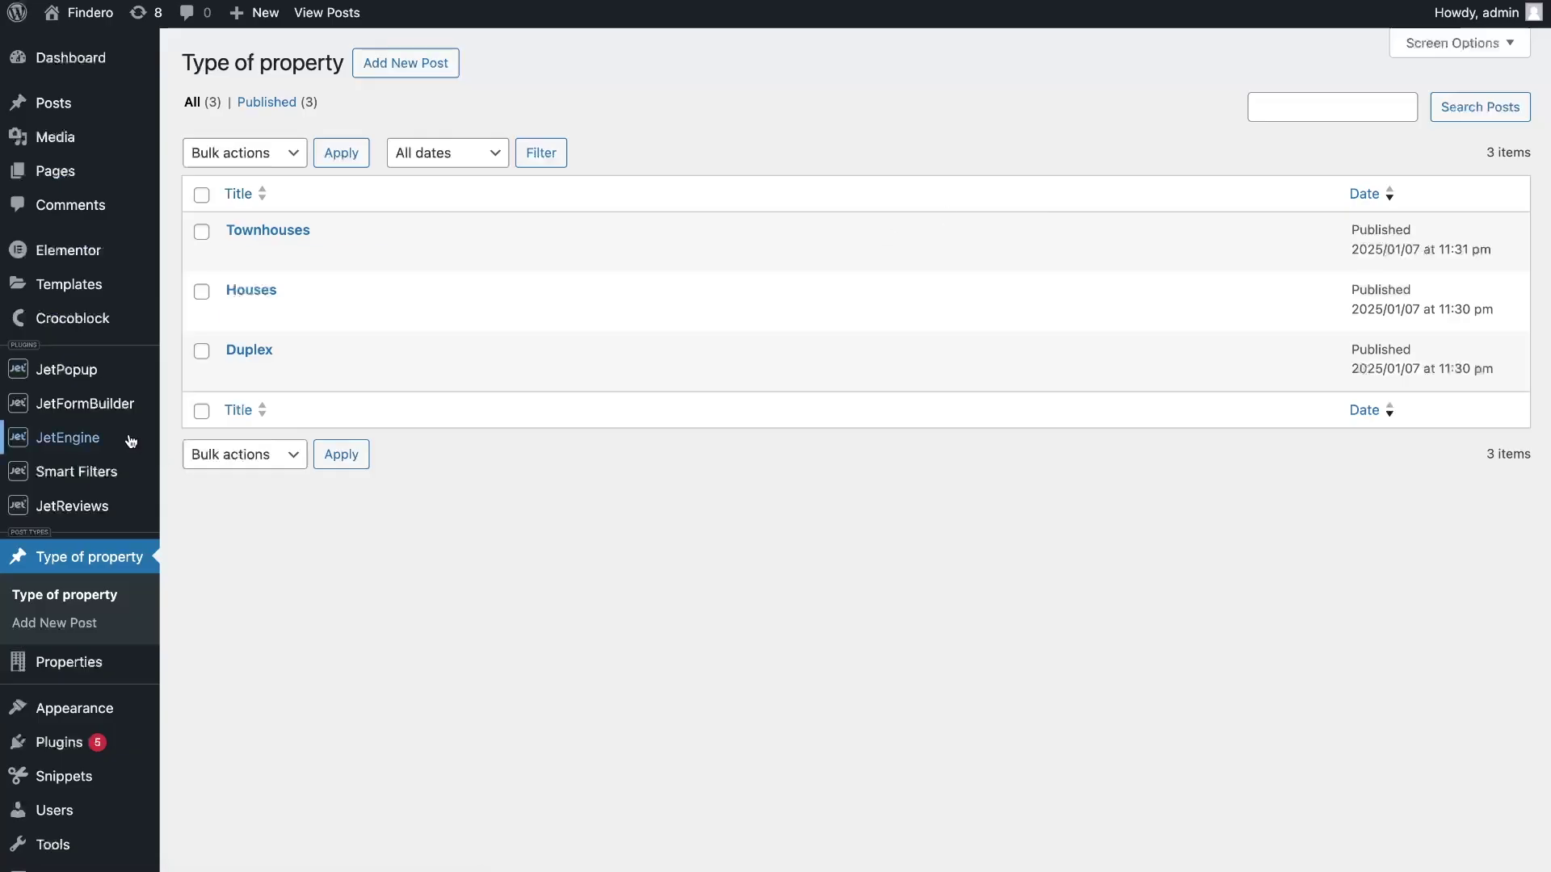
Step: Return from the Elementor listing editor to the Type of property list in the admin
mouse_move(129, 441)
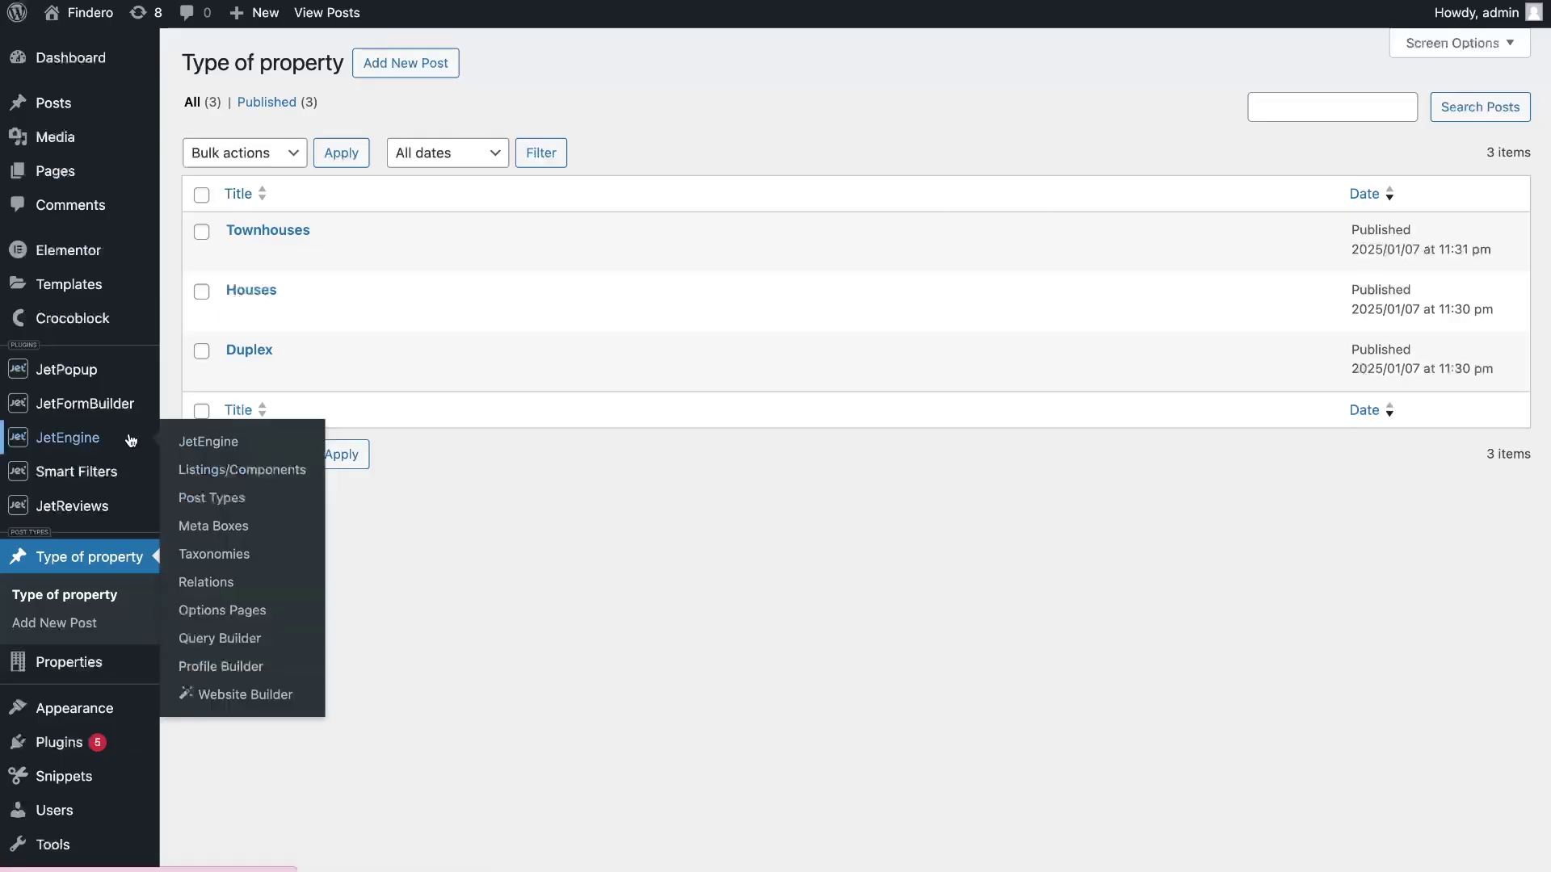
Step: Start a new JetEngine query named 'Show related properties'
left_click(254, 640)
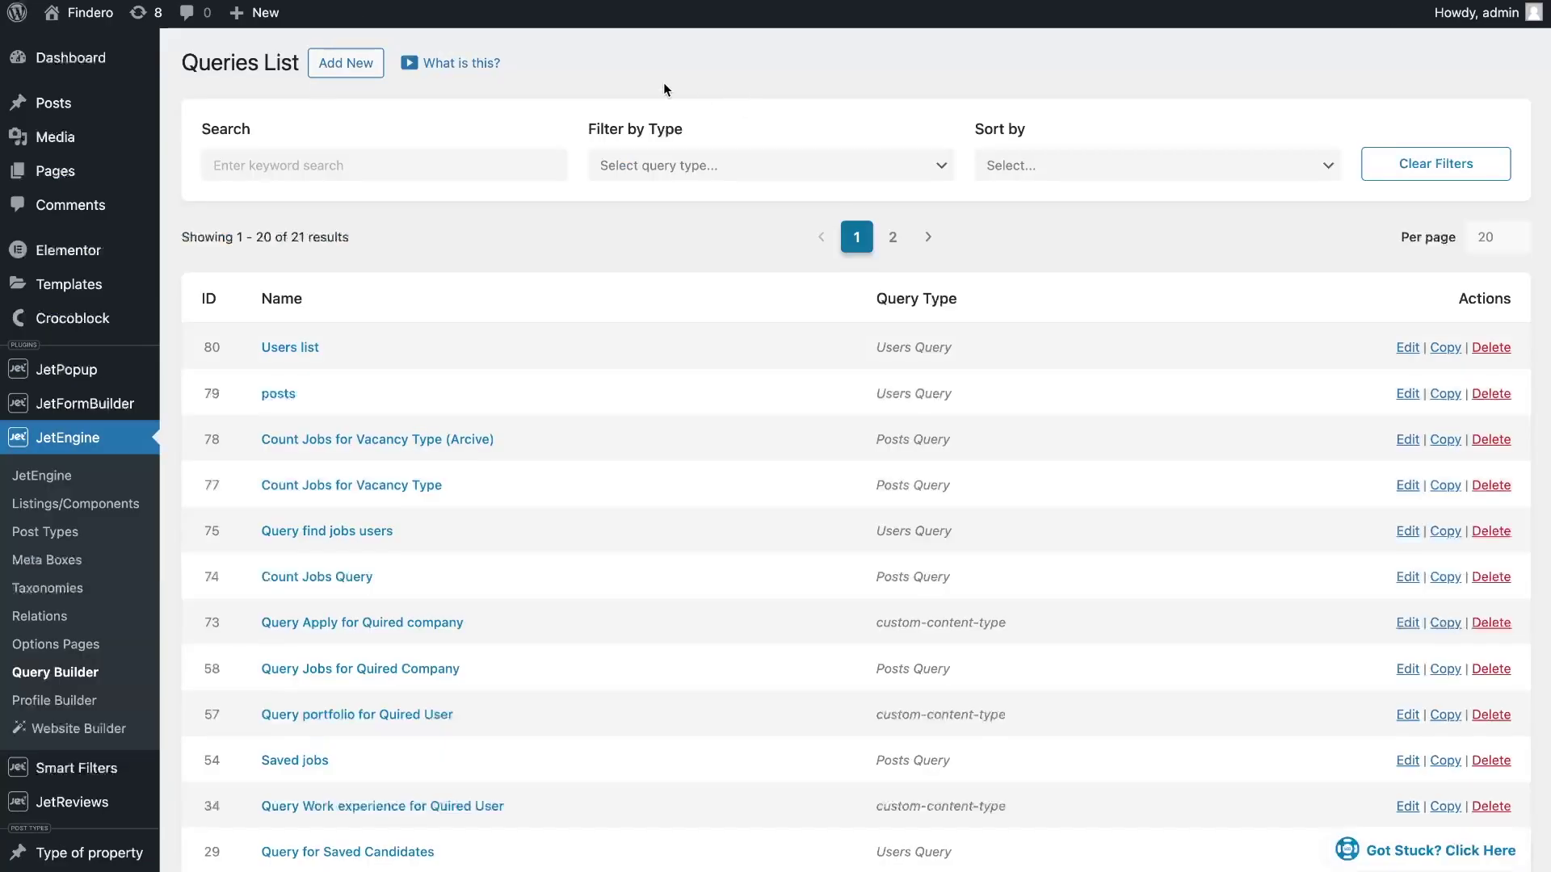
left_click(331, 67)
type("Show related properties")
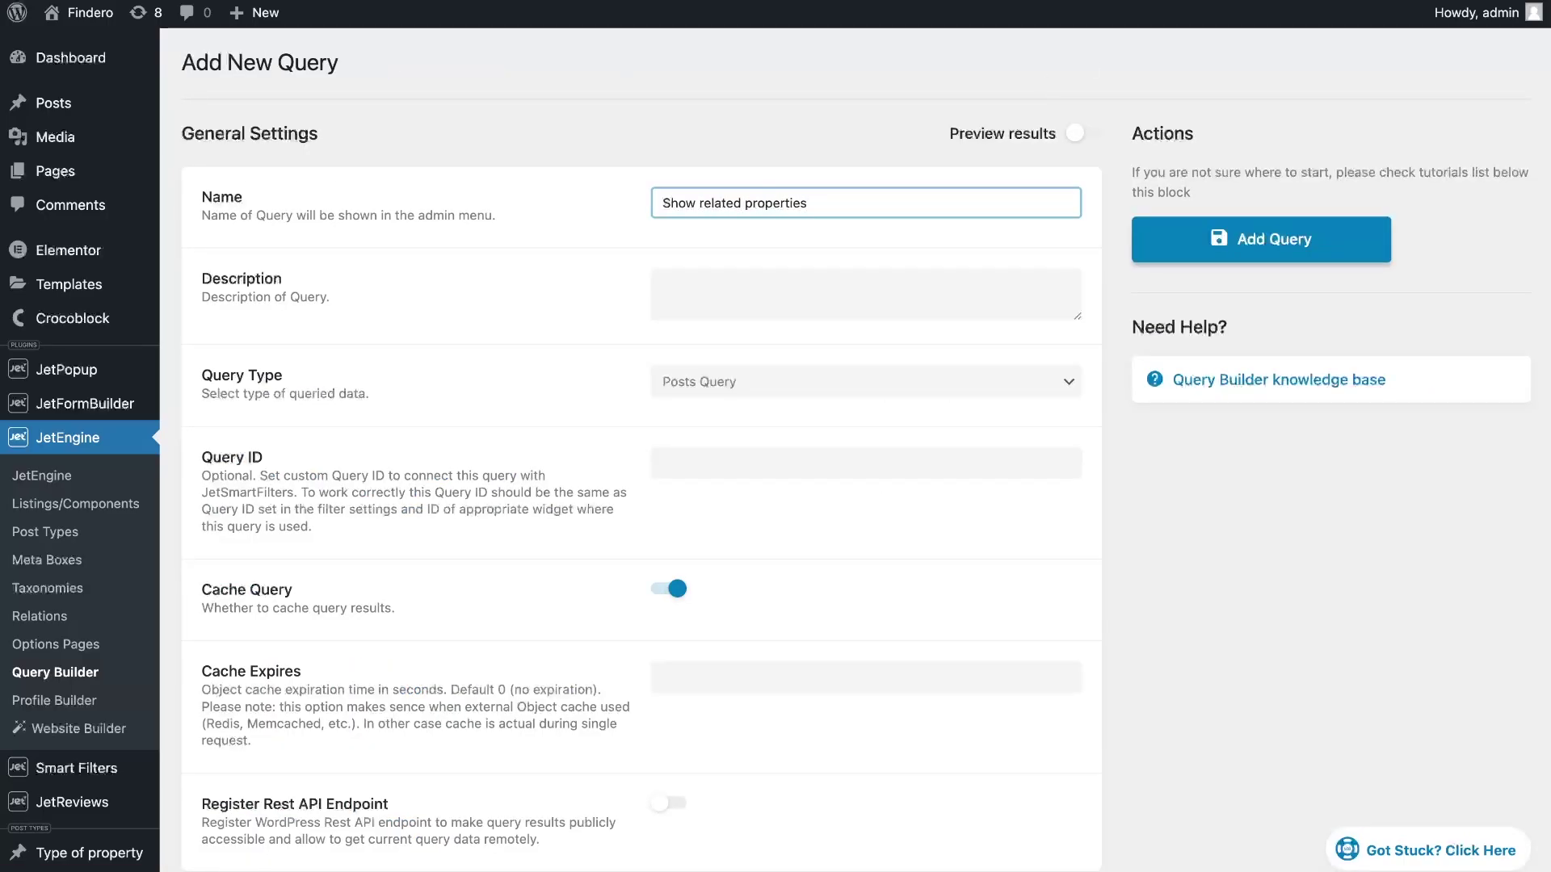
Step: Limit the query to the Properties post type and show its Post & Page settings
scroll(807, 172, "down", 1)
scroll(941, 170, "down", 5)
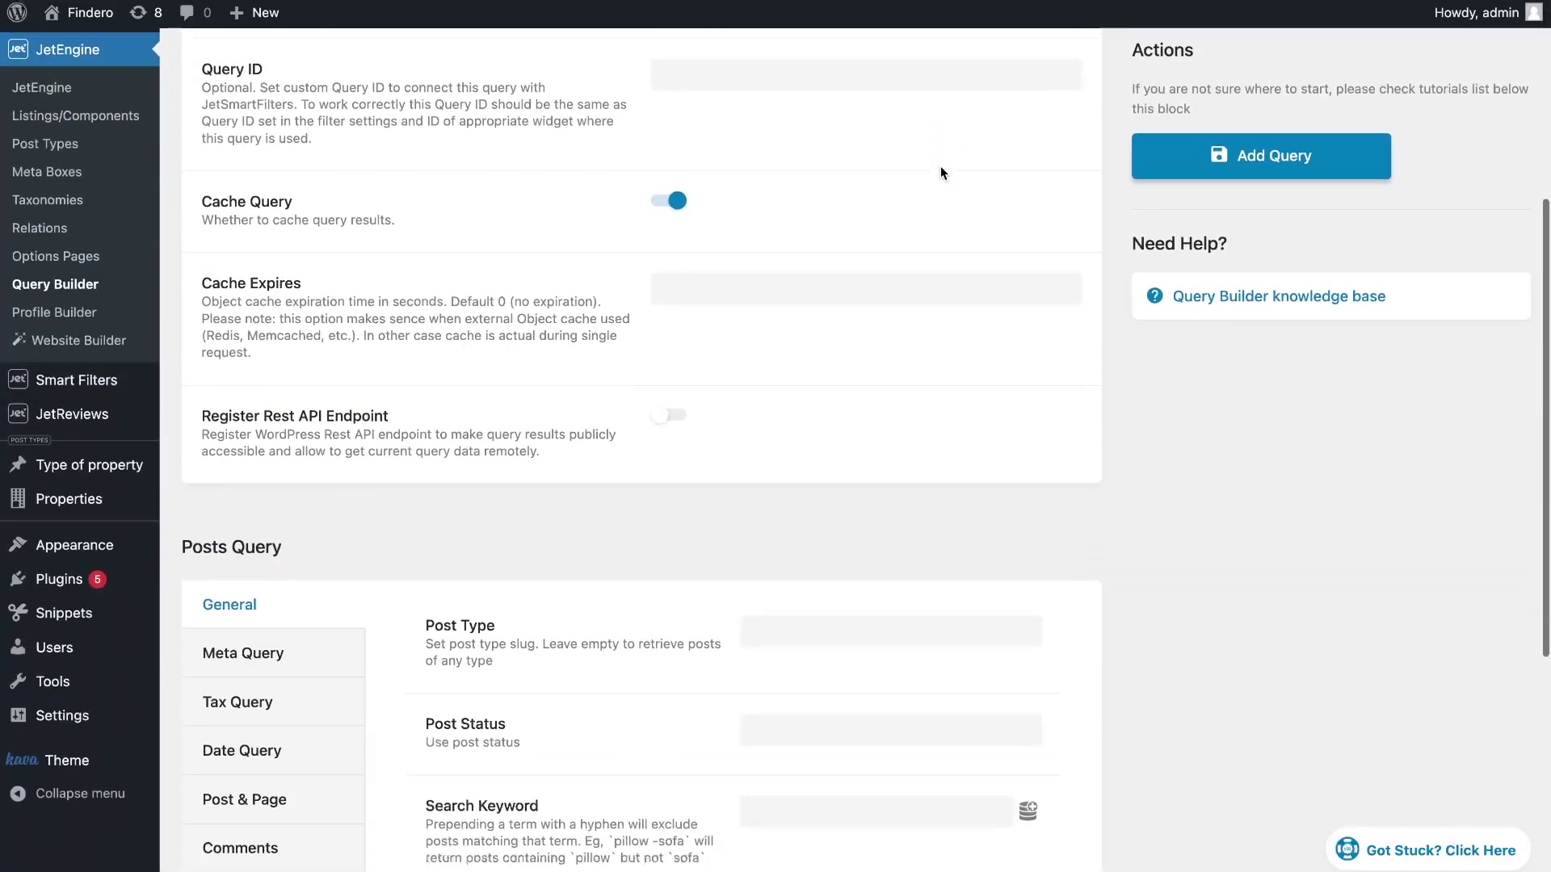
scroll(940, 172, "down", 4)
left_click(876, 306)
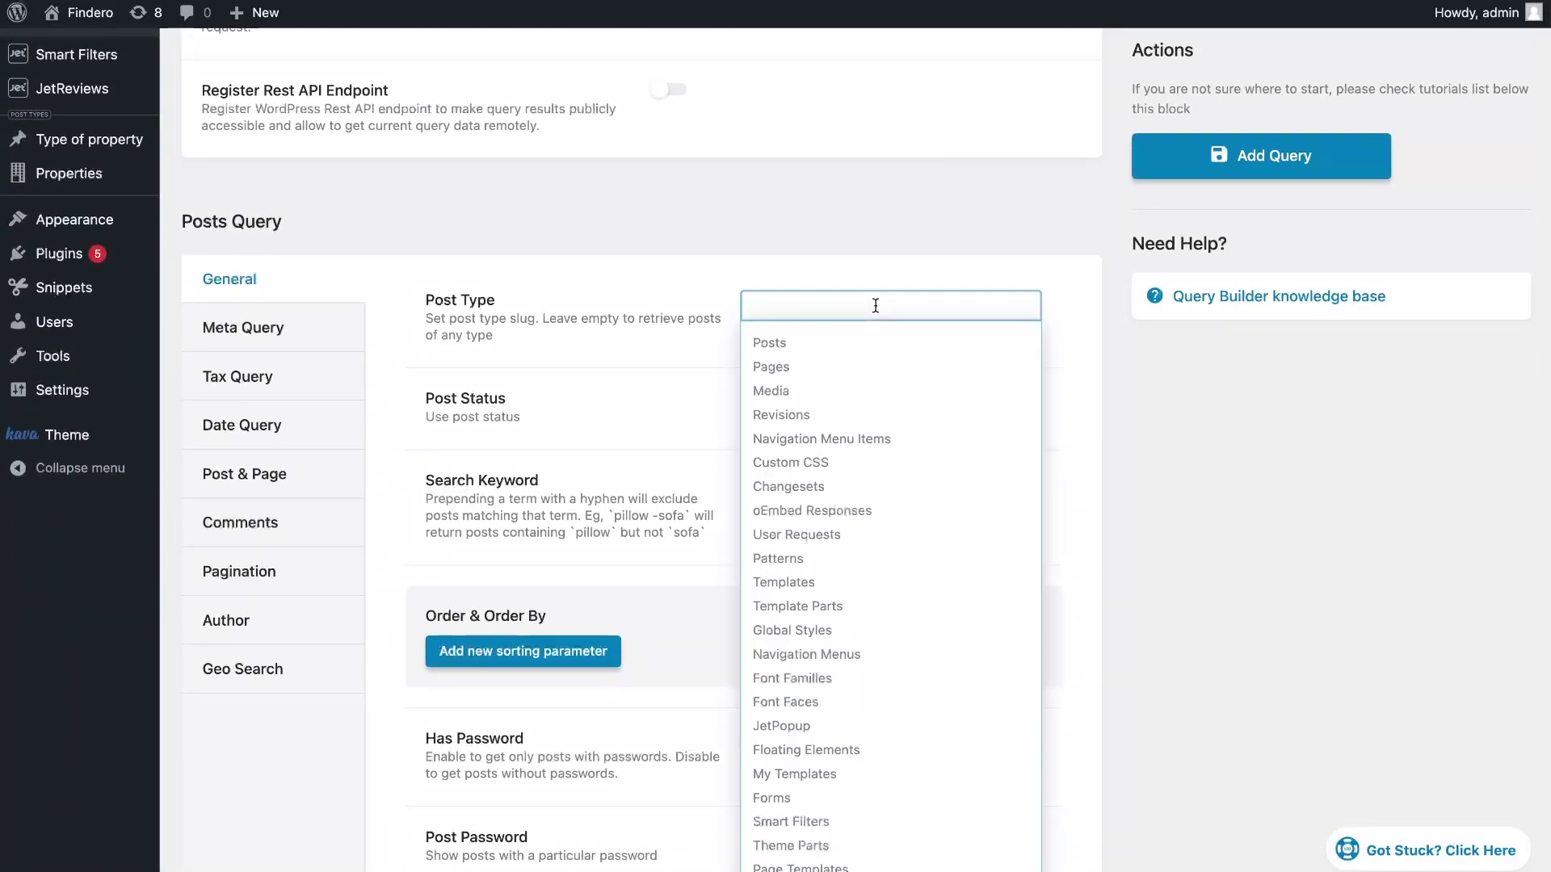
type("pro")
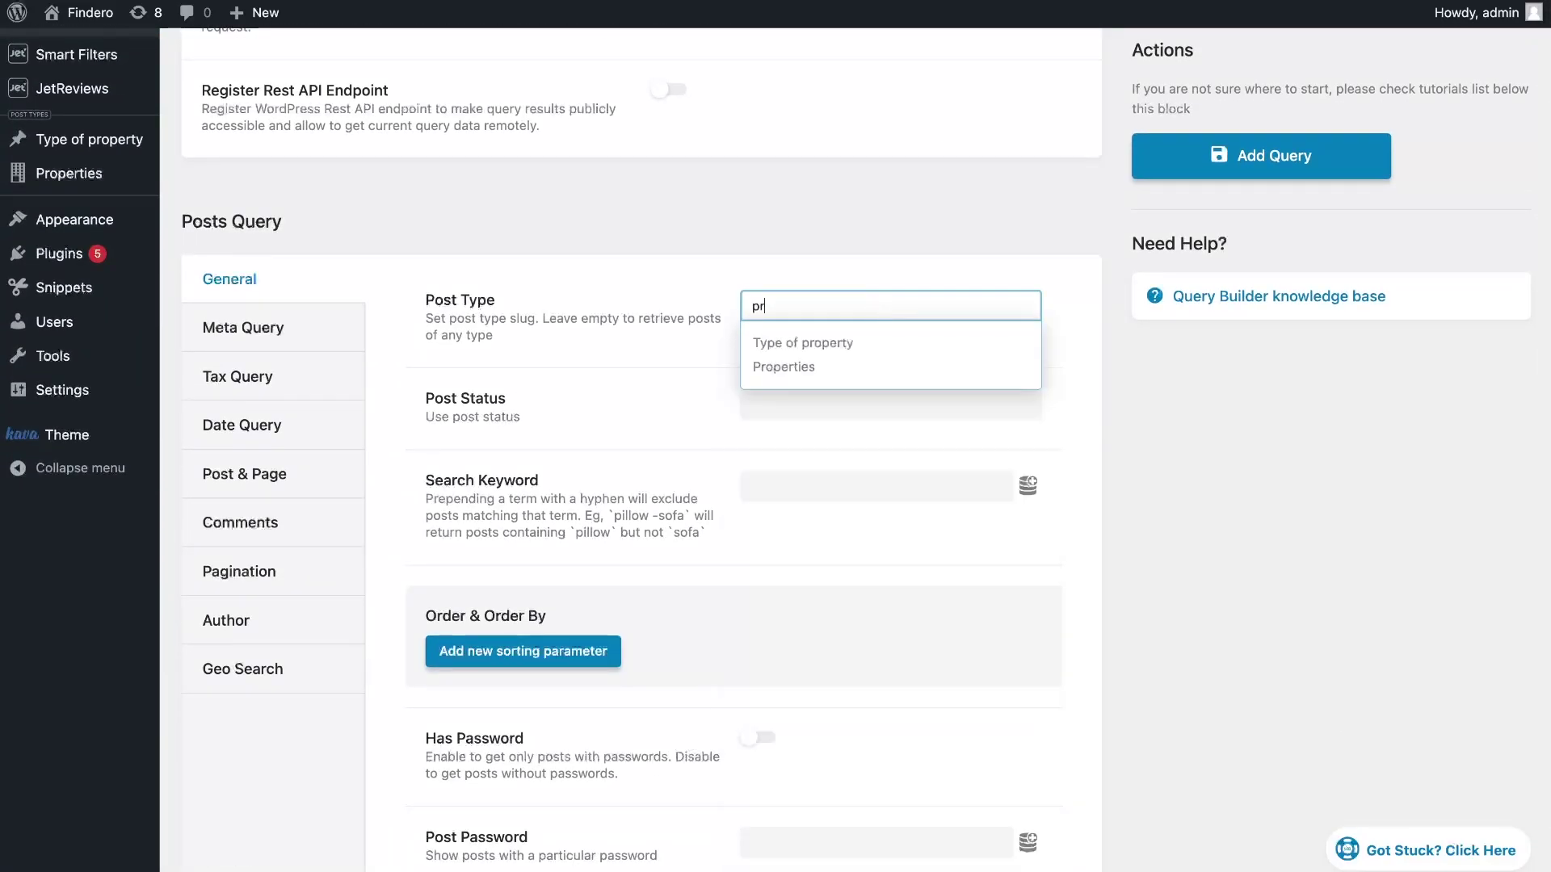
left_click(851, 371)
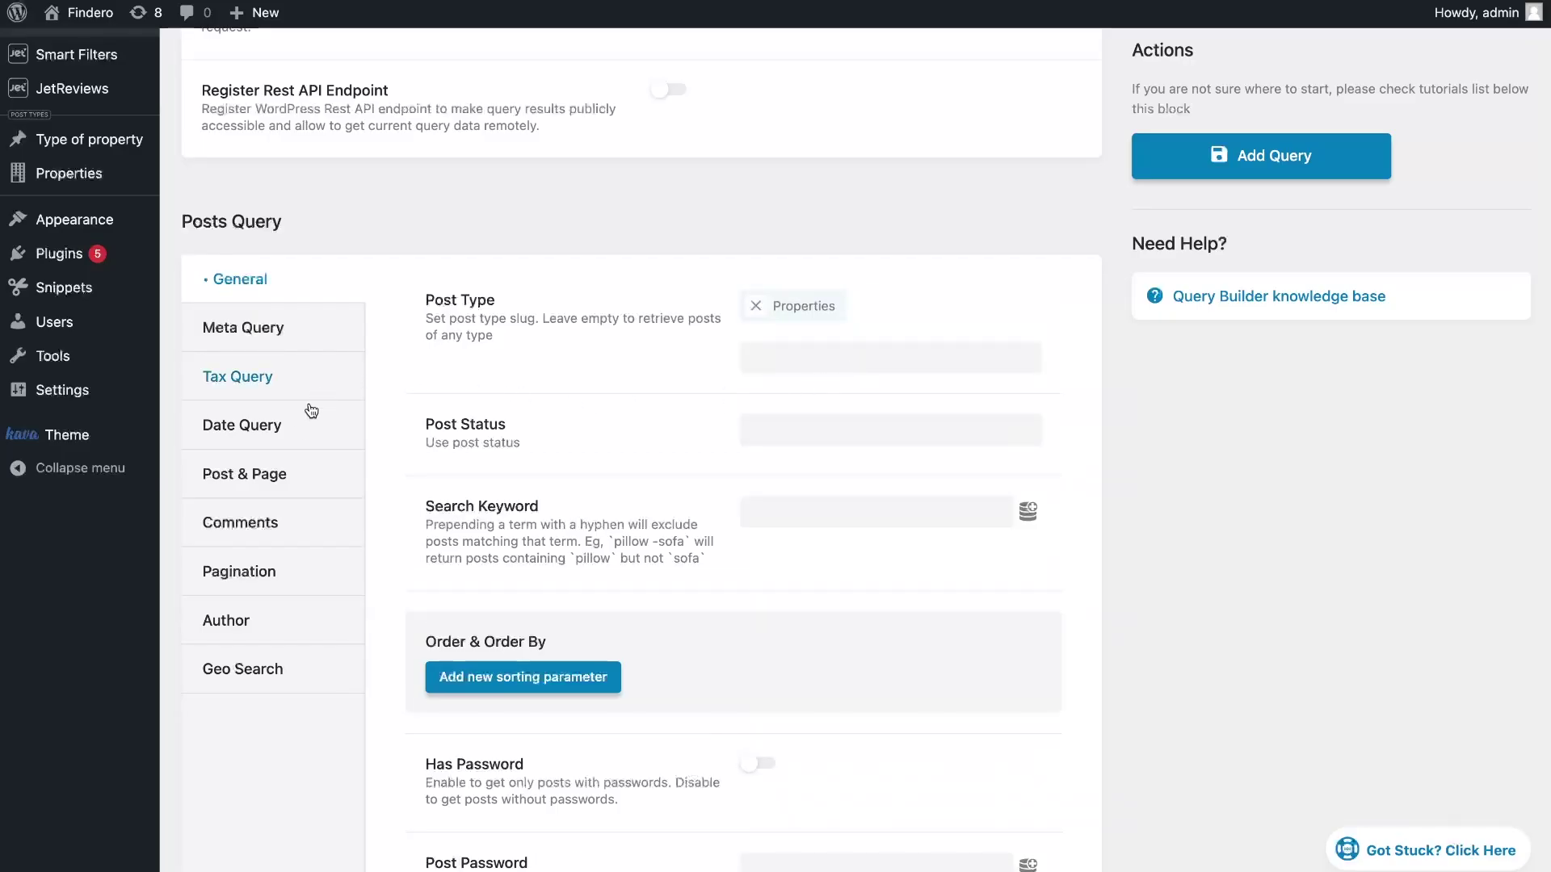
left_click(290, 475)
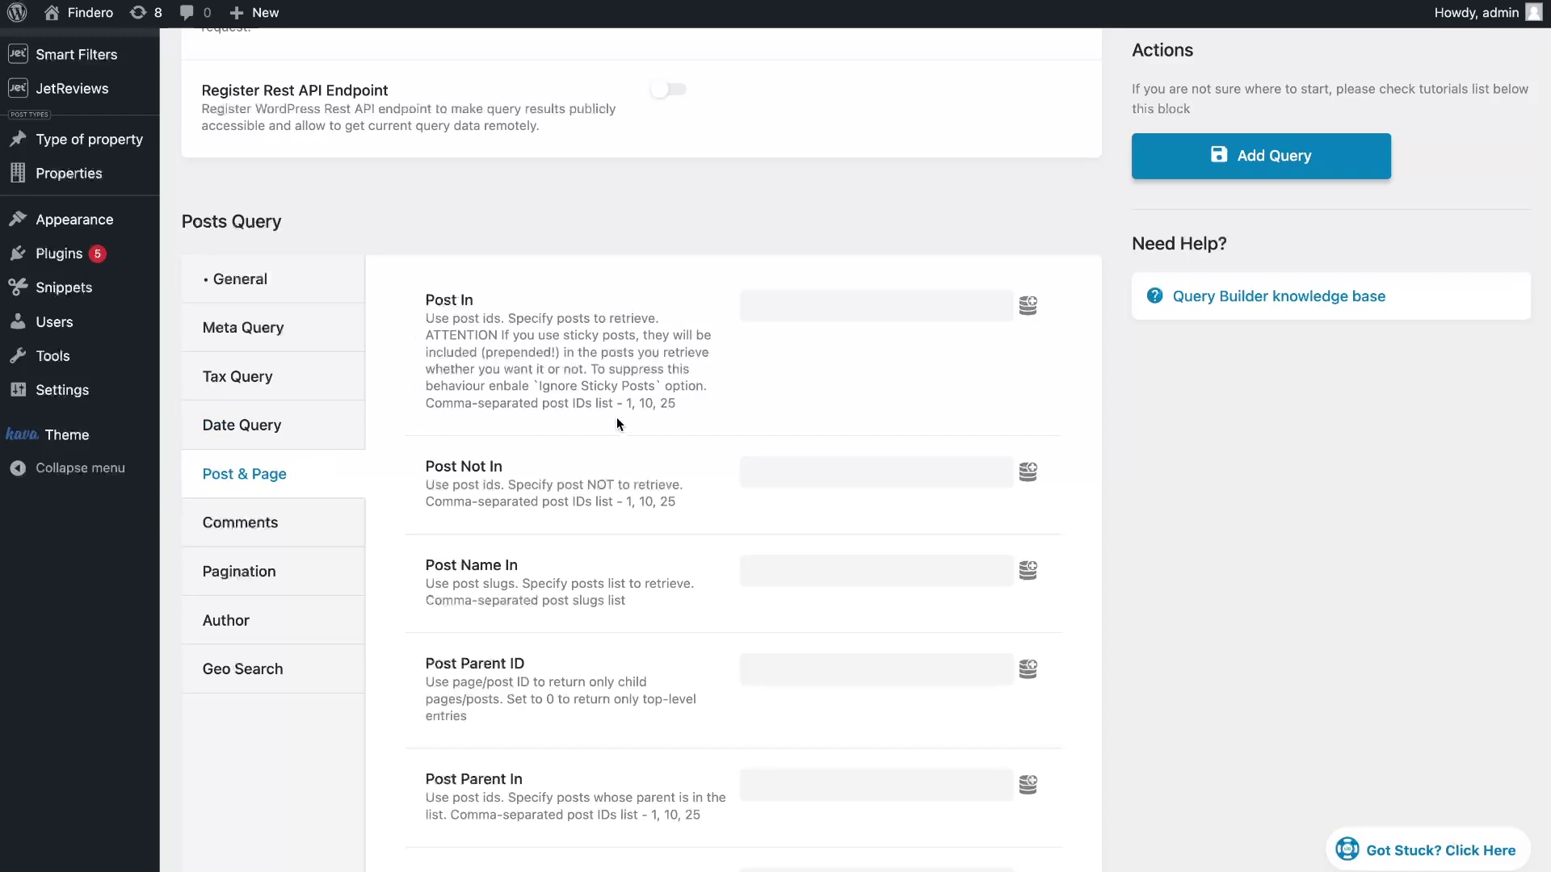
Step: Fill Post In with Related Items from the 'Type of property -> Properties' relation
left_click(1028, 306)
left_click(928, 369)
type("rel")
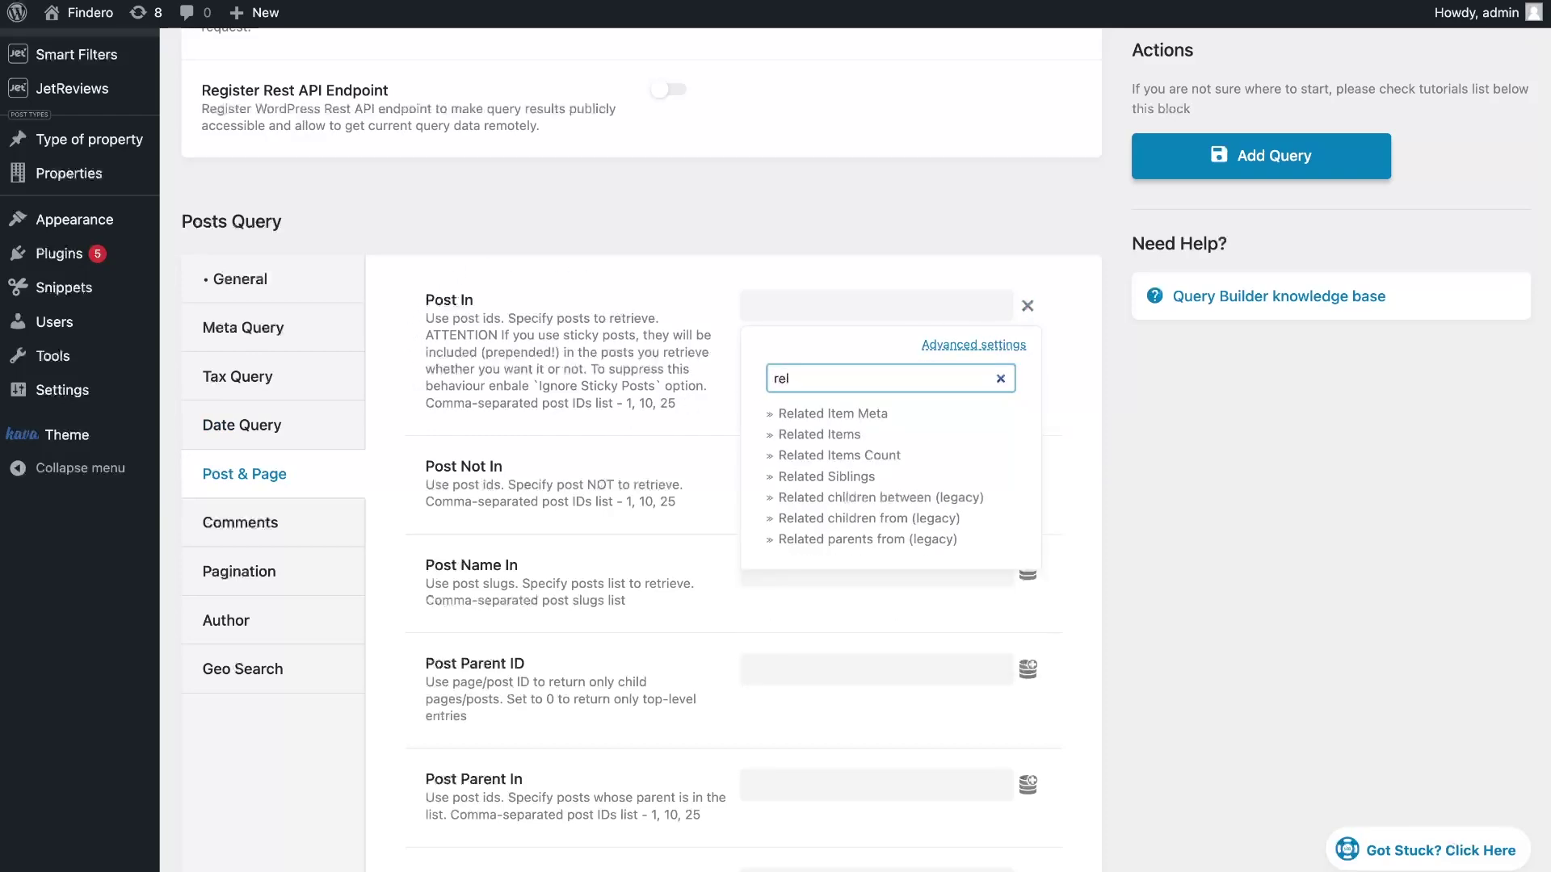
left_click(837, 436)
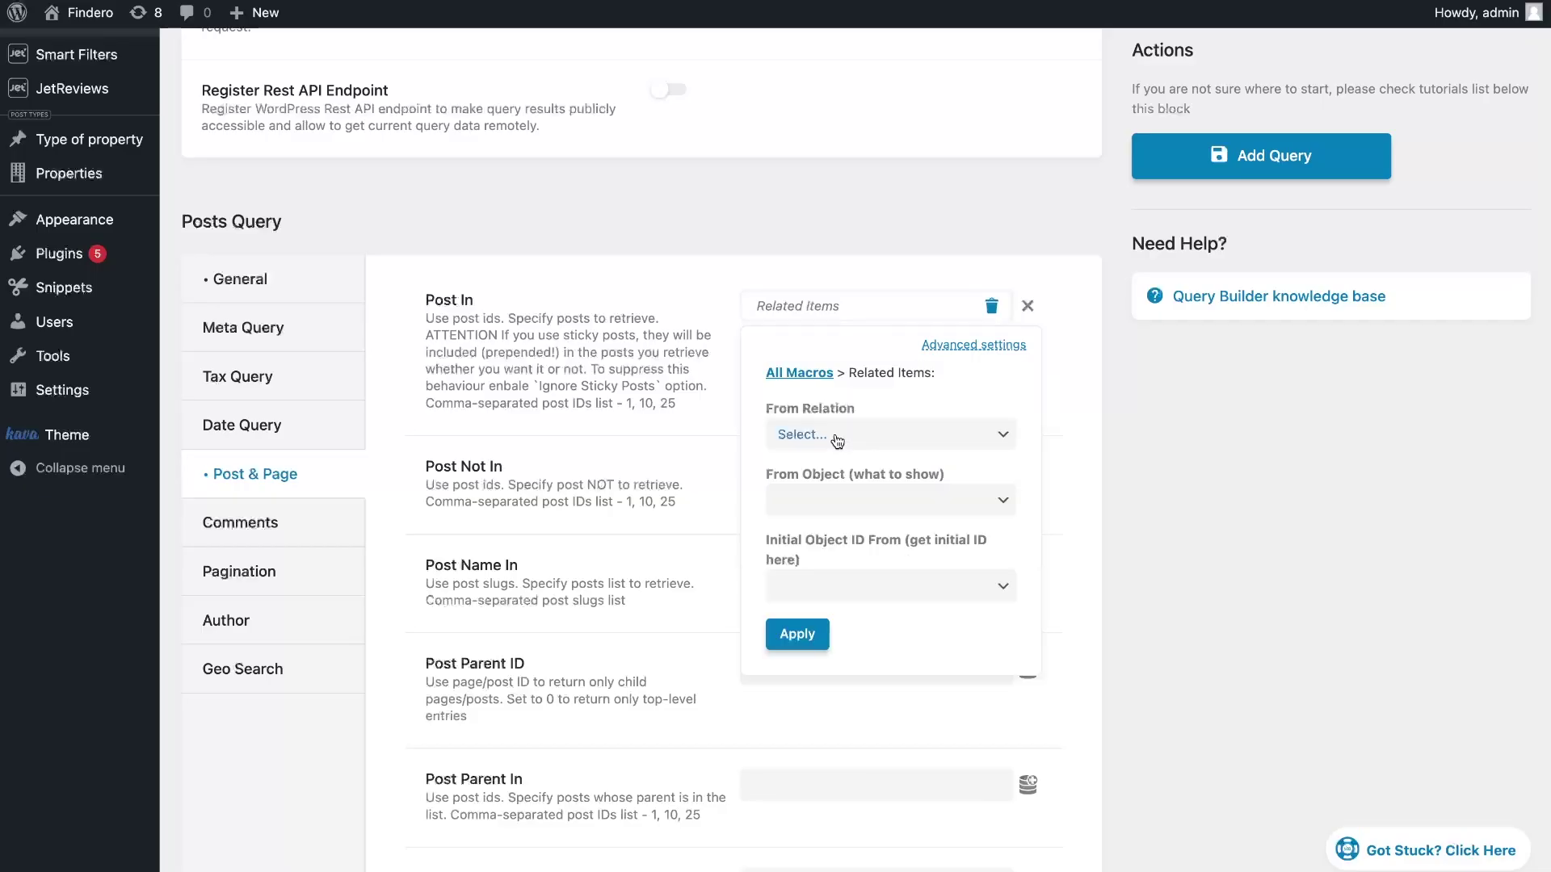
left_click(872, 436)
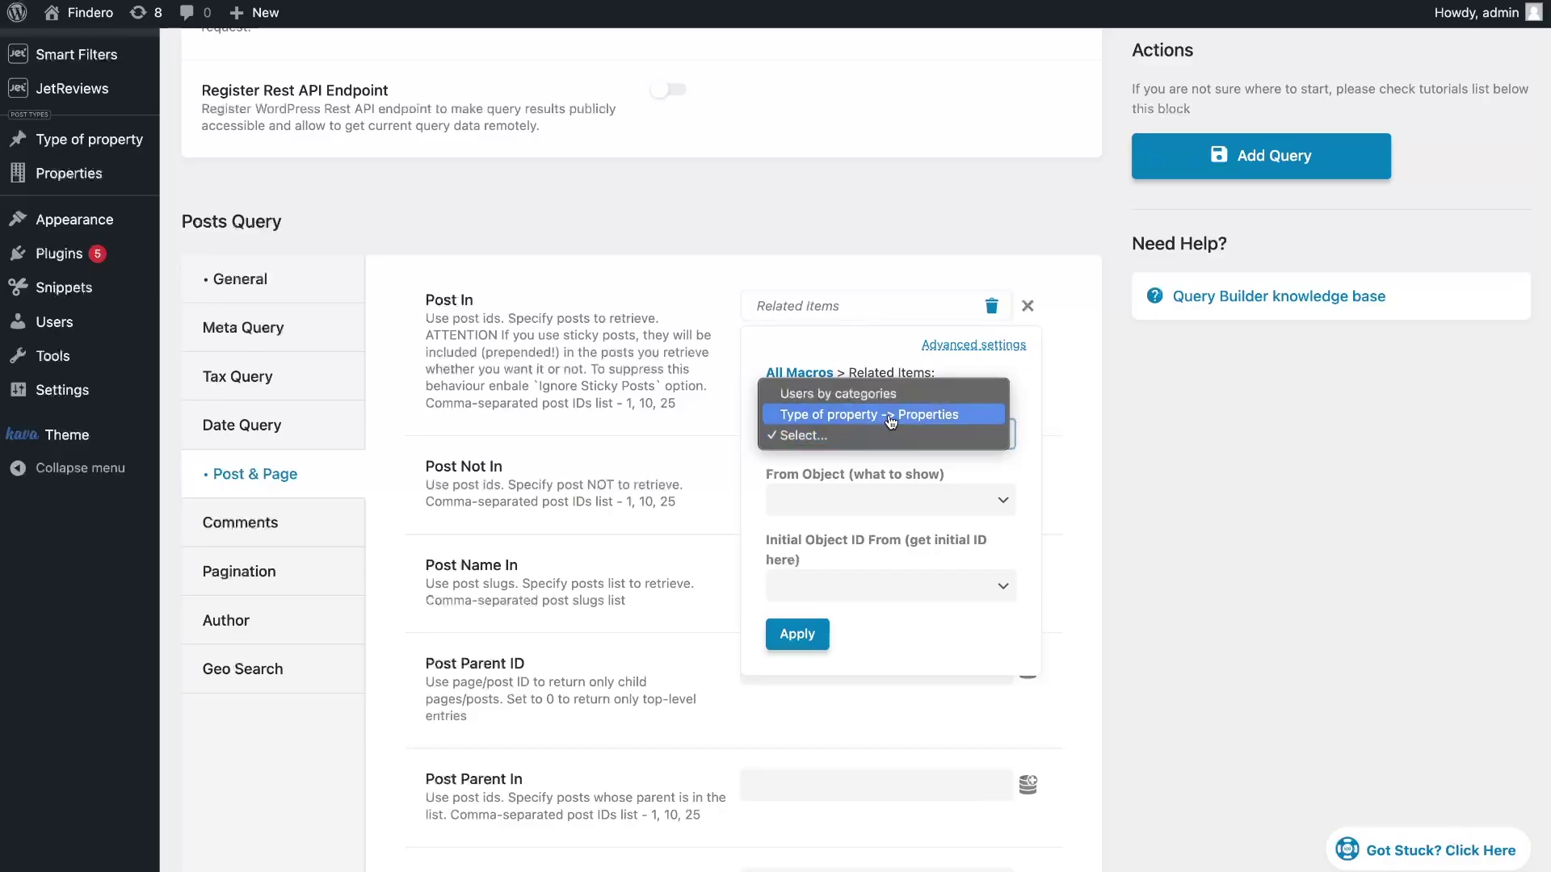
left_click(889, 414)
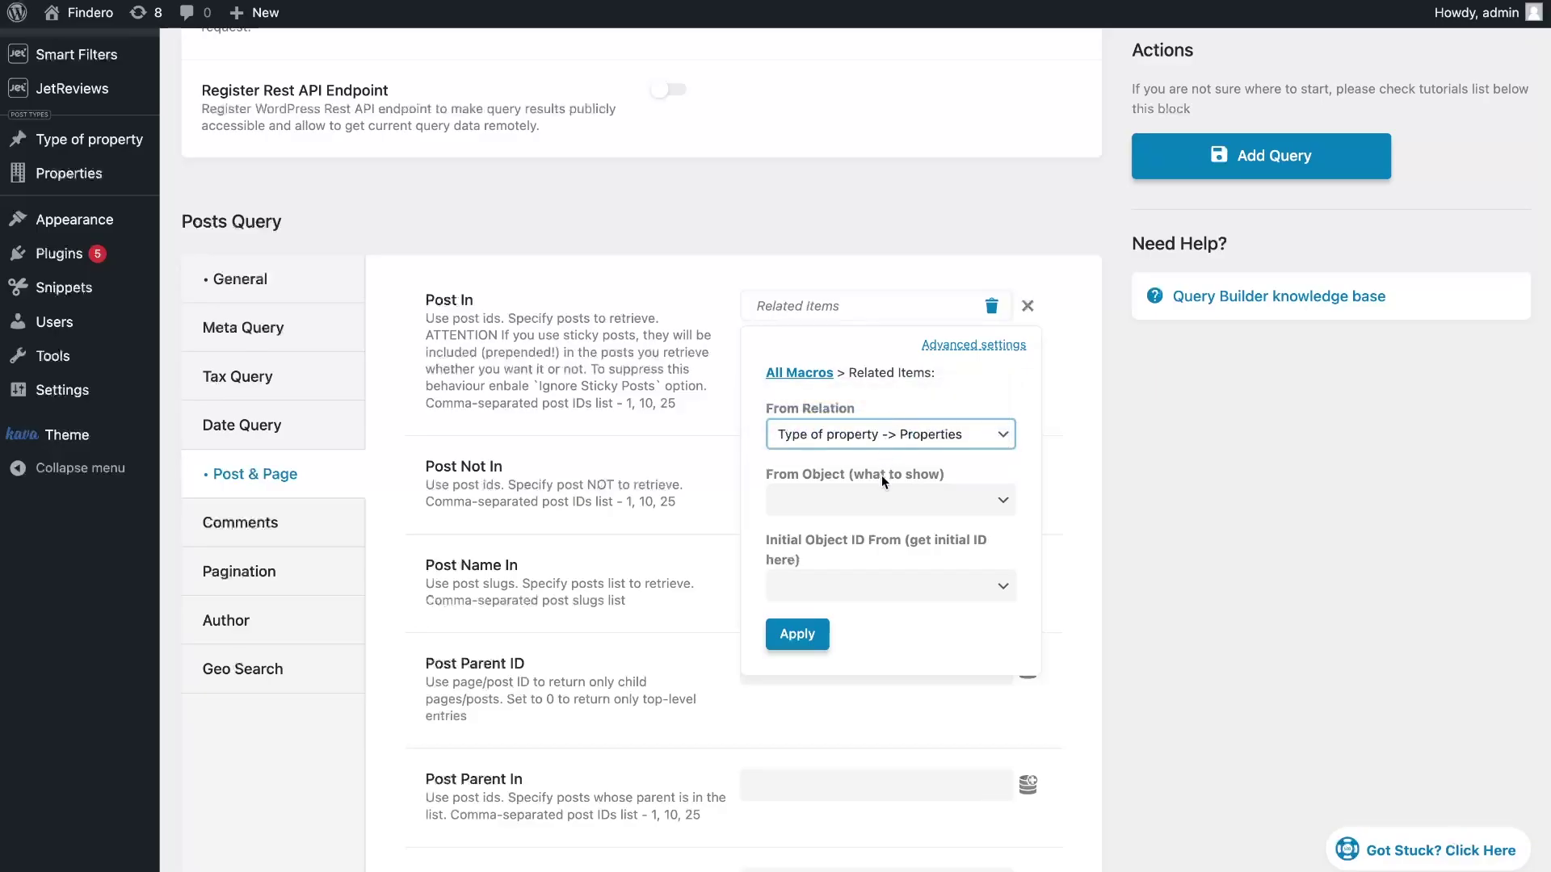
left_click_drag(947, 477, 848, 478)
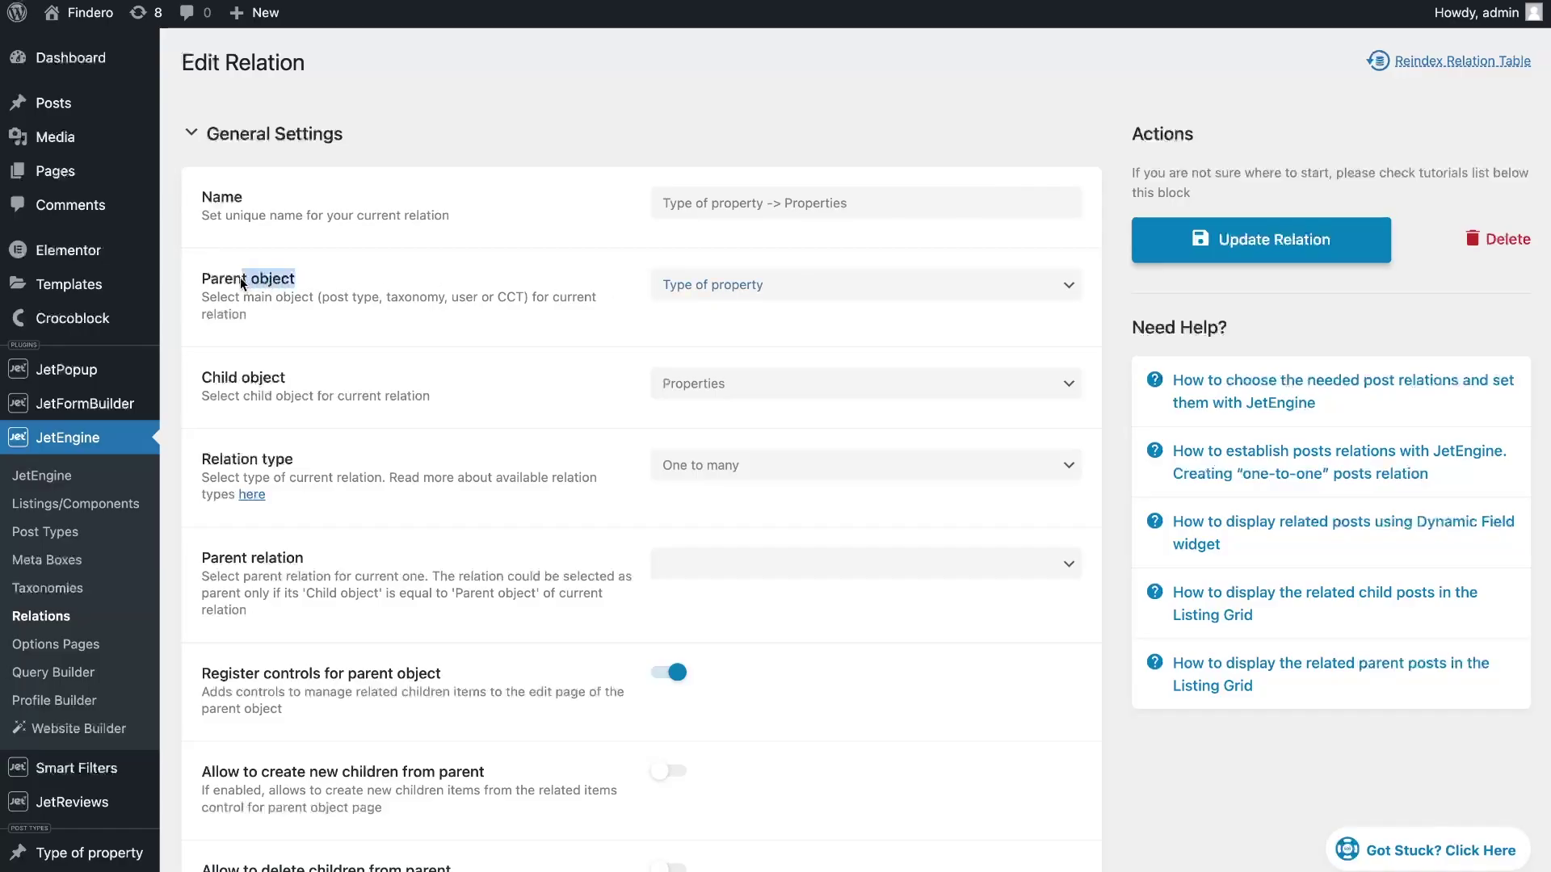
Step: Set the Post In Related Items macro to Child Object from Current Object ID, then save the query
left_click(204, 278)
left_click_drag(298, 376, 202, 378)
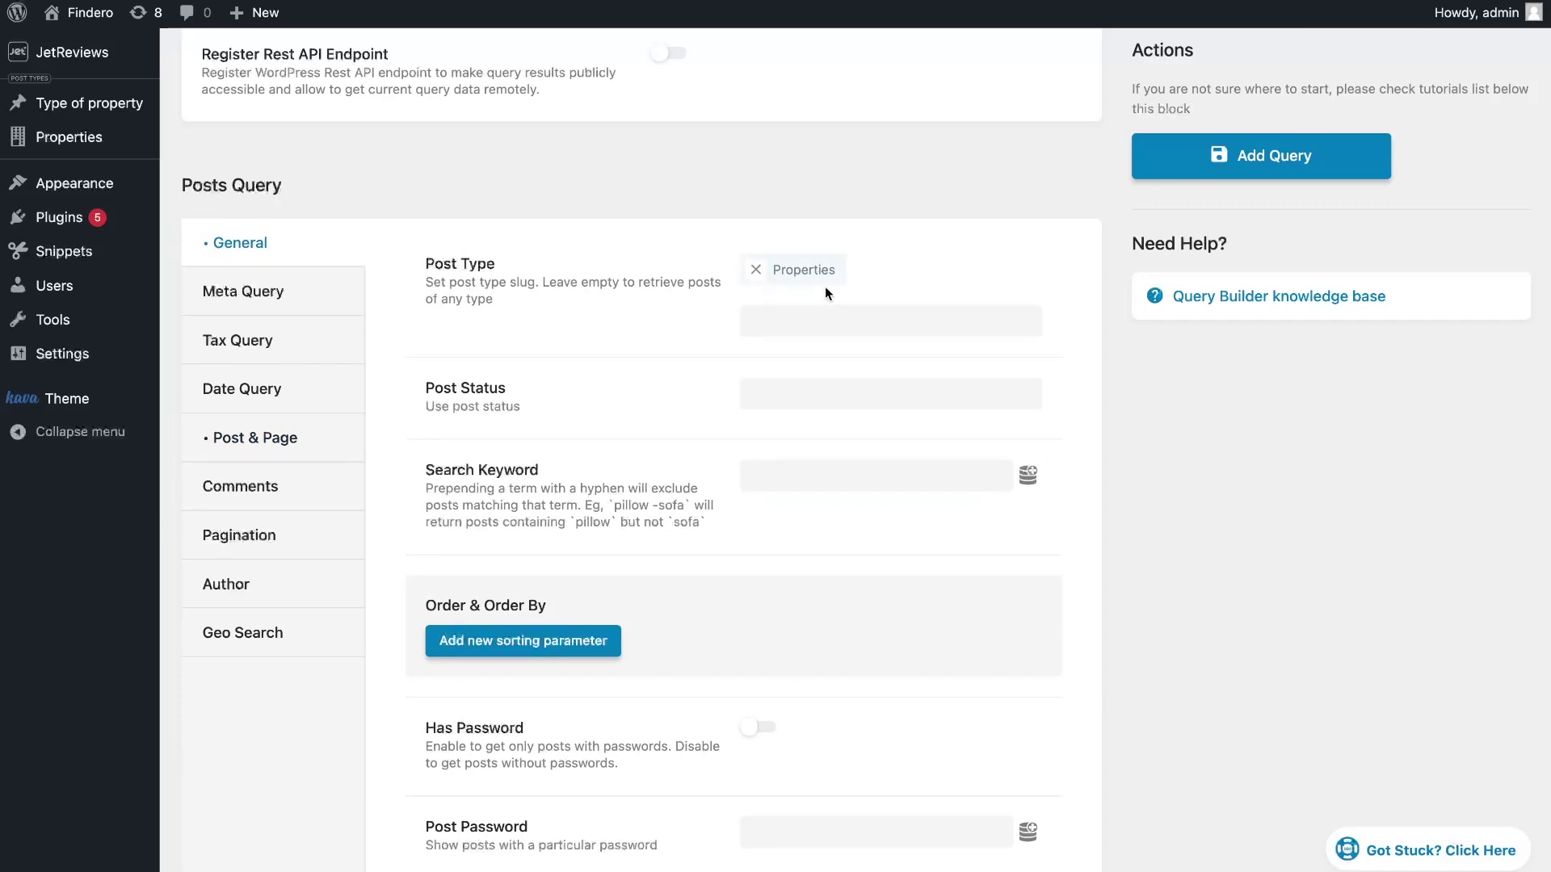
left_click(274, 438)
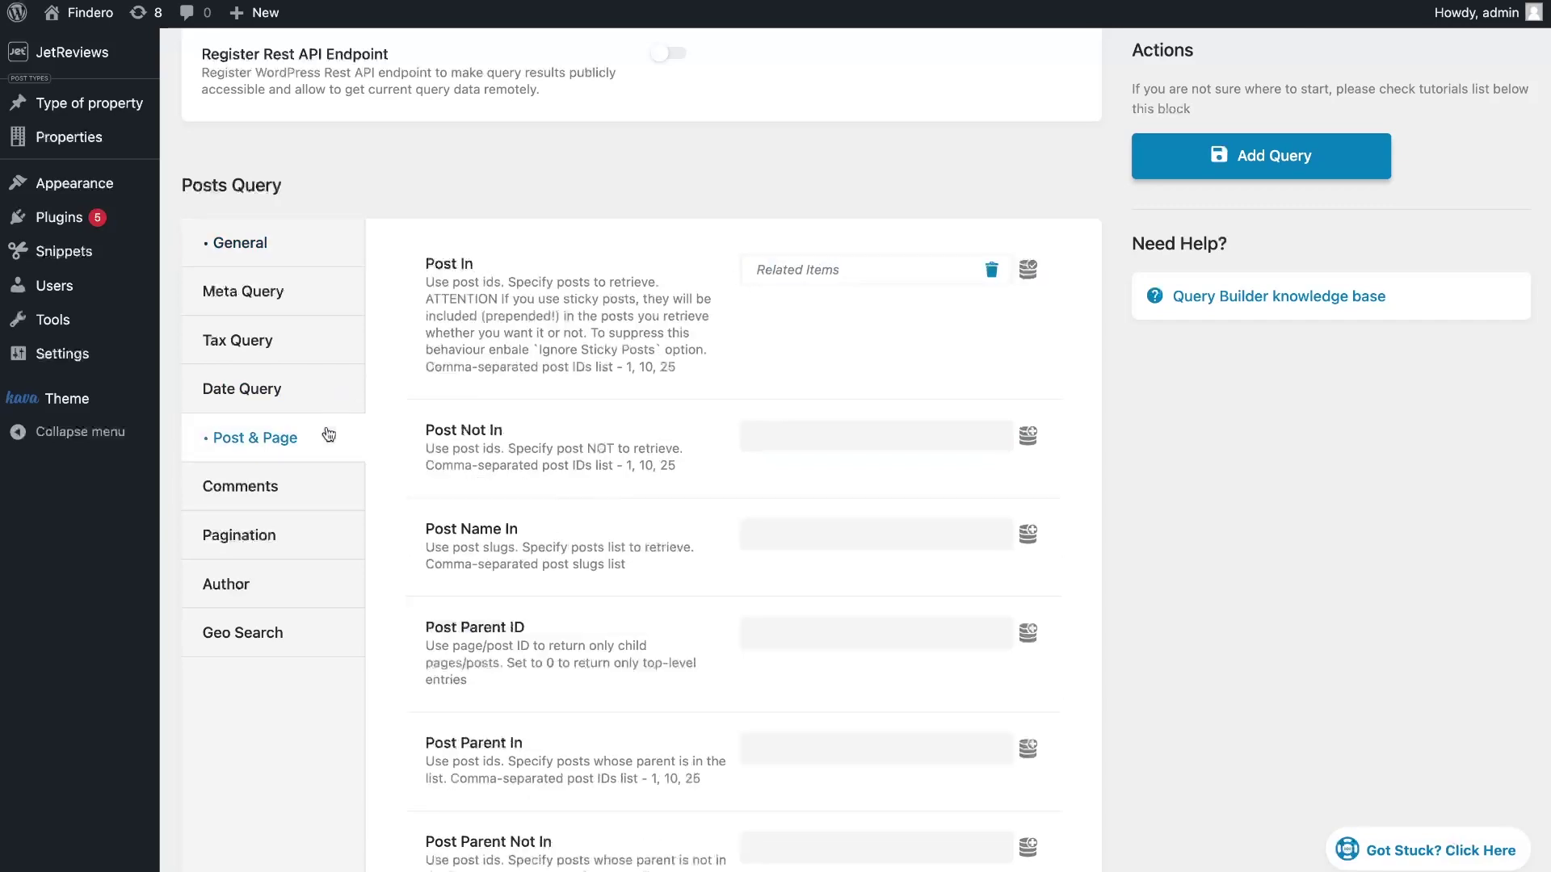
left_click(1030, 278)
left_click(987, 463)
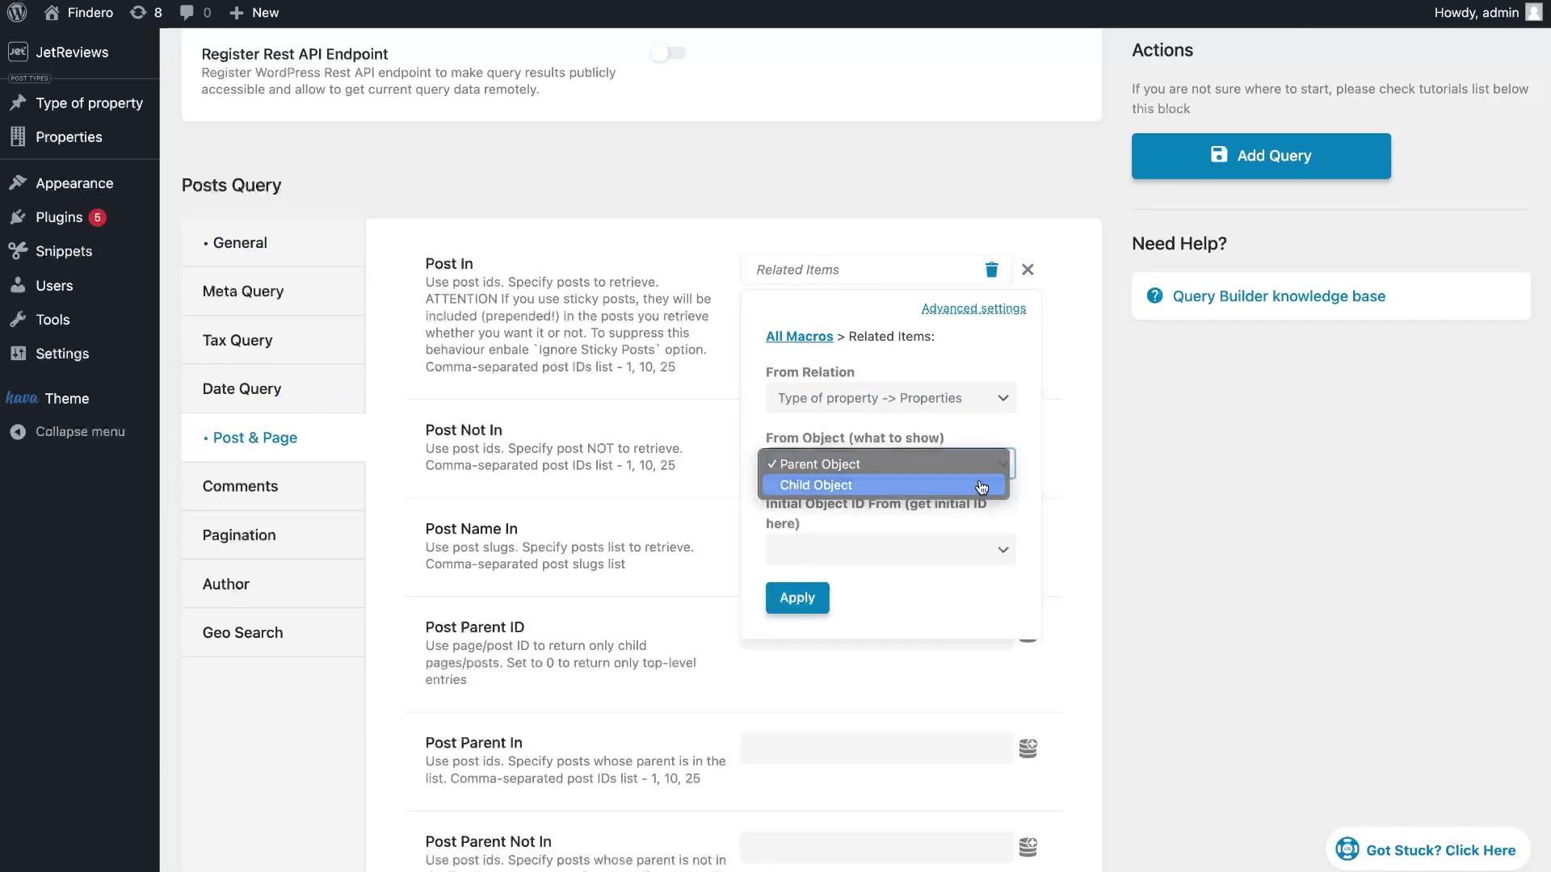
left_click(981, 487)
left_click(966, 551)
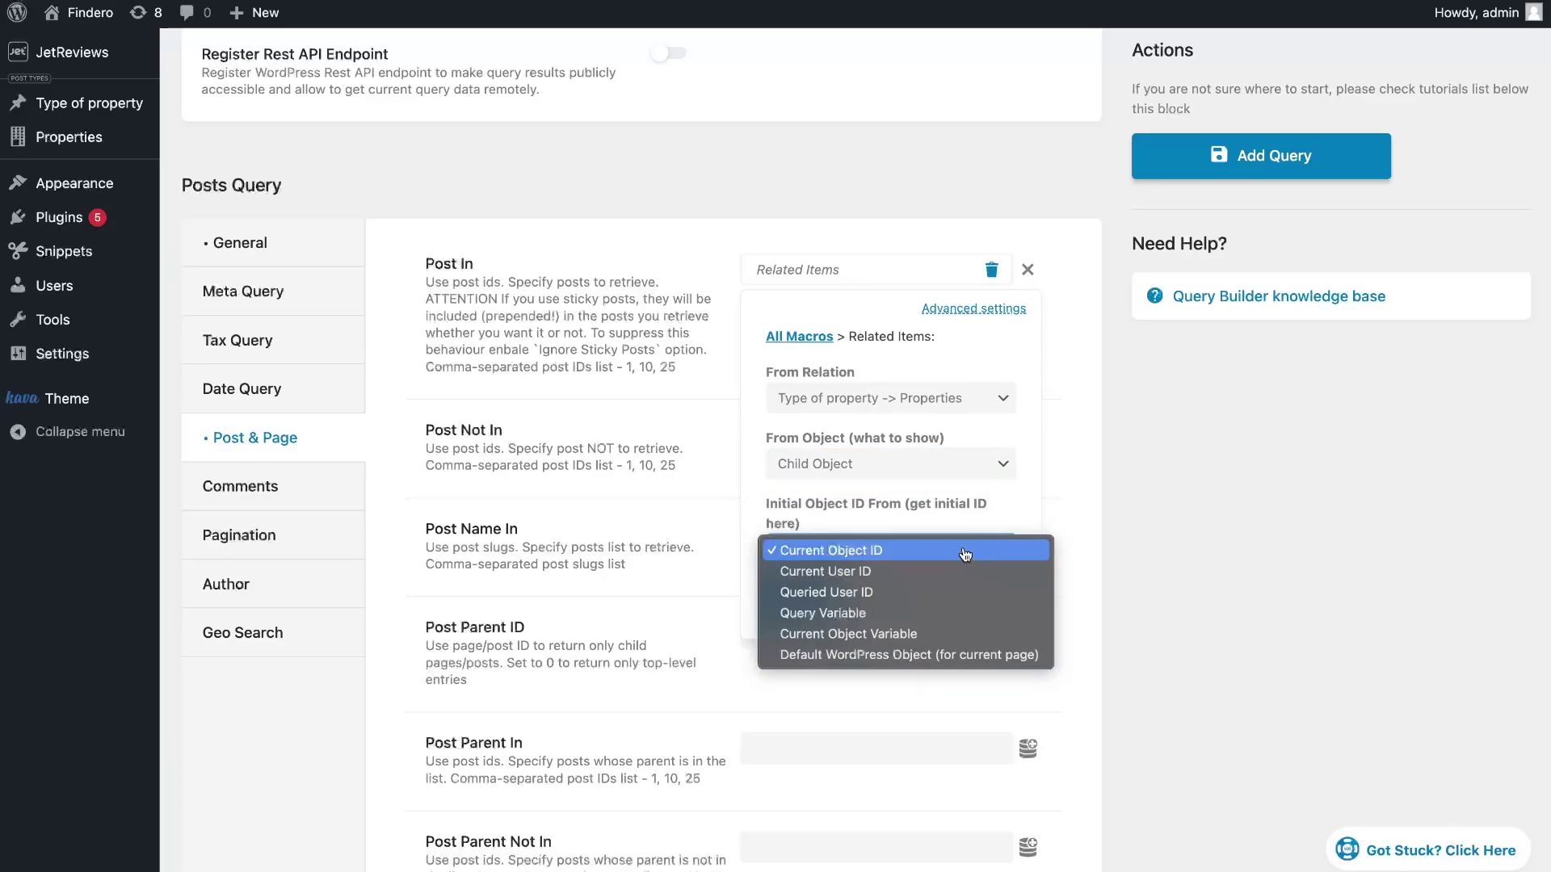
left_click(965, 551)
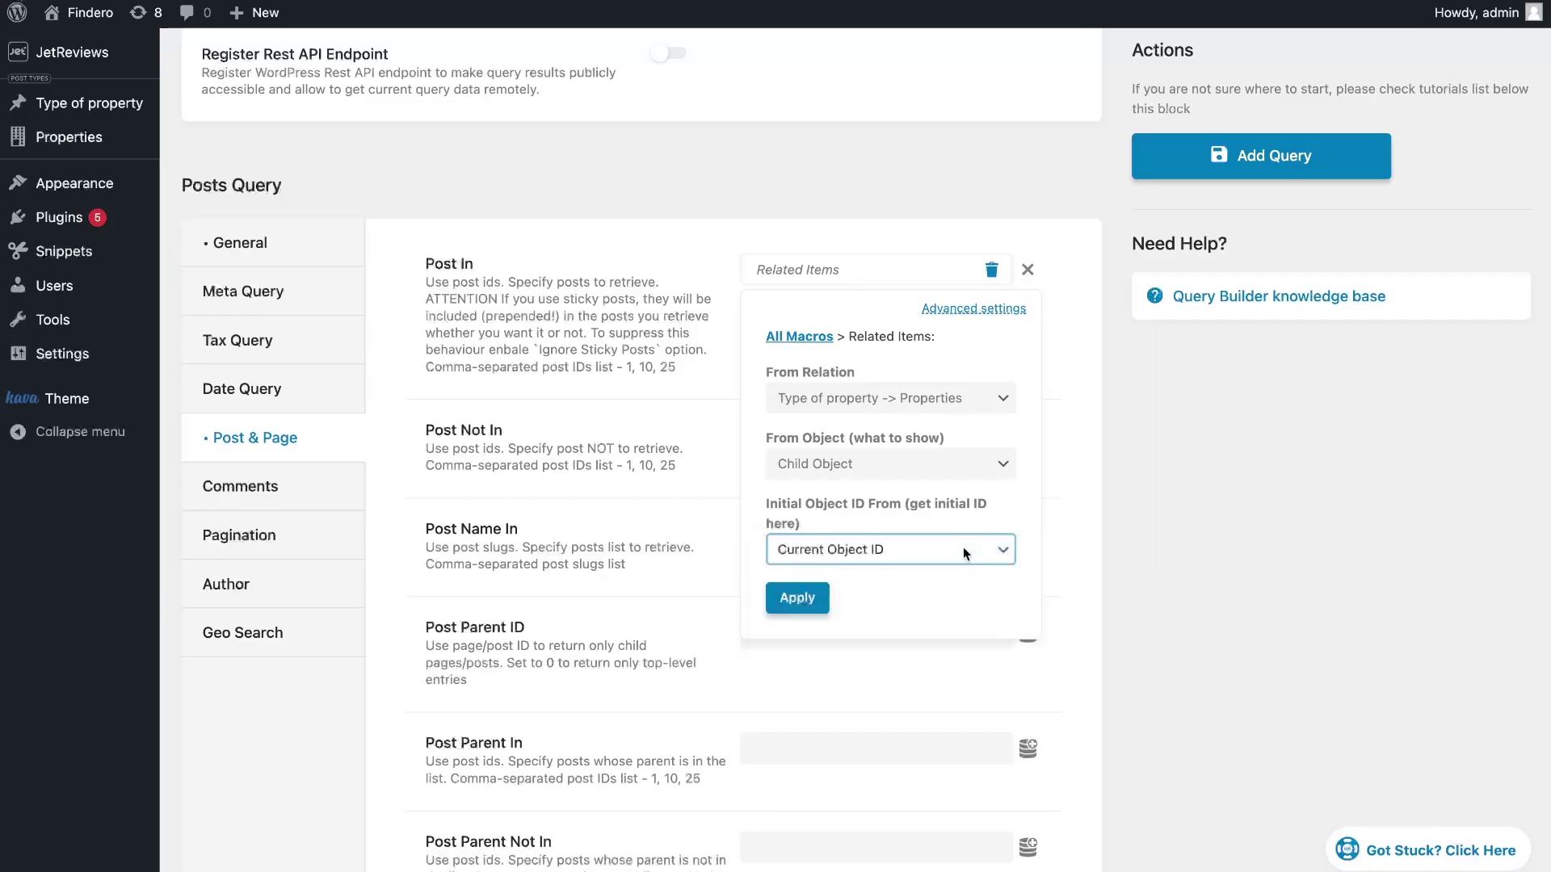
left_click(808, 607)
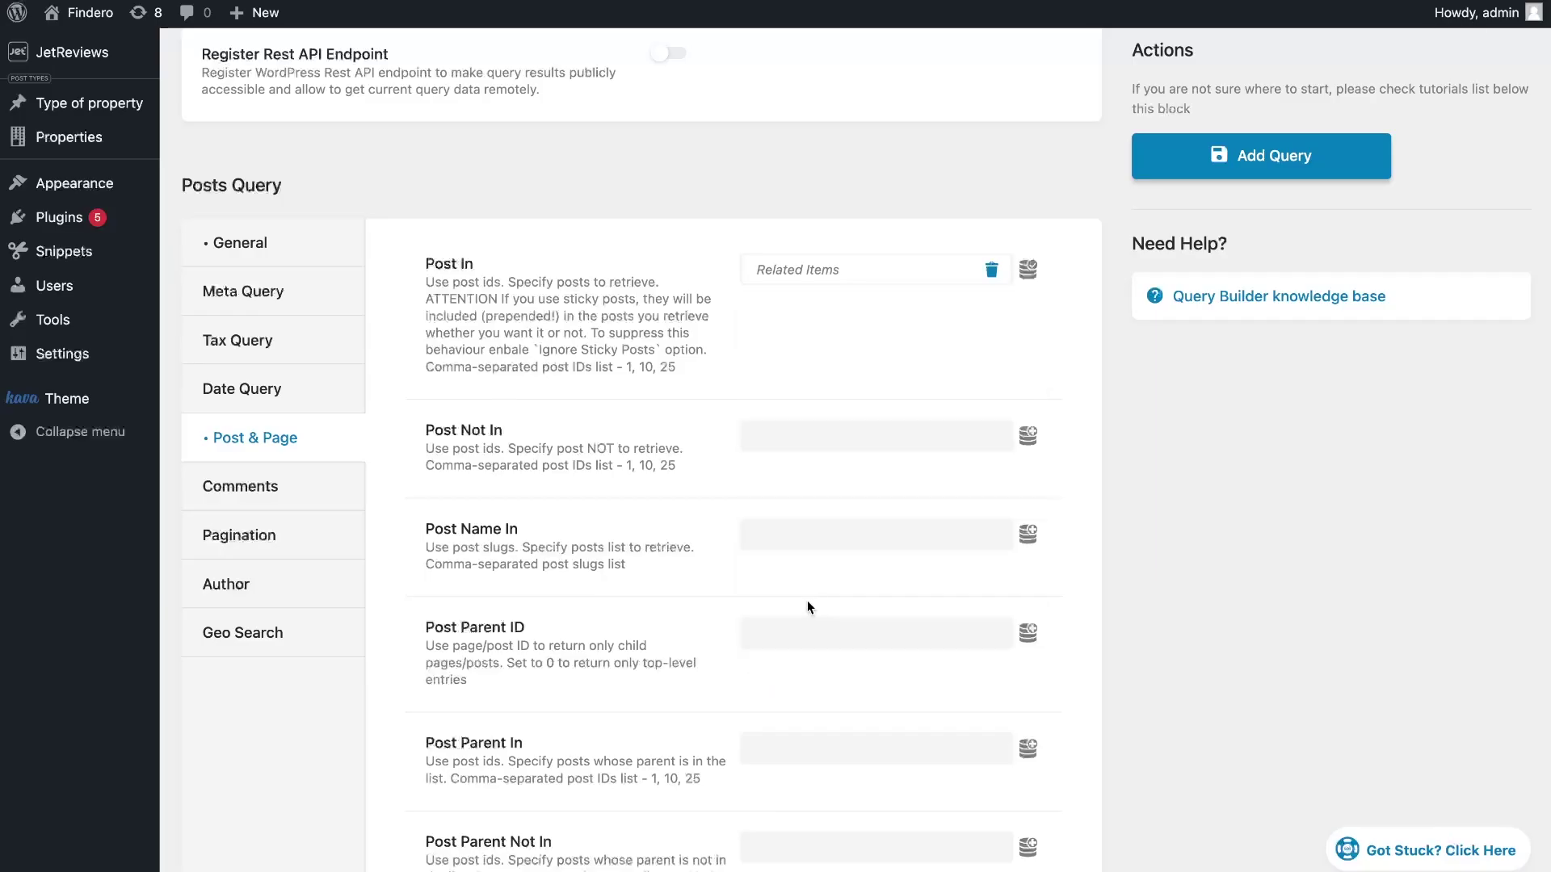
left_click(1237, 169)
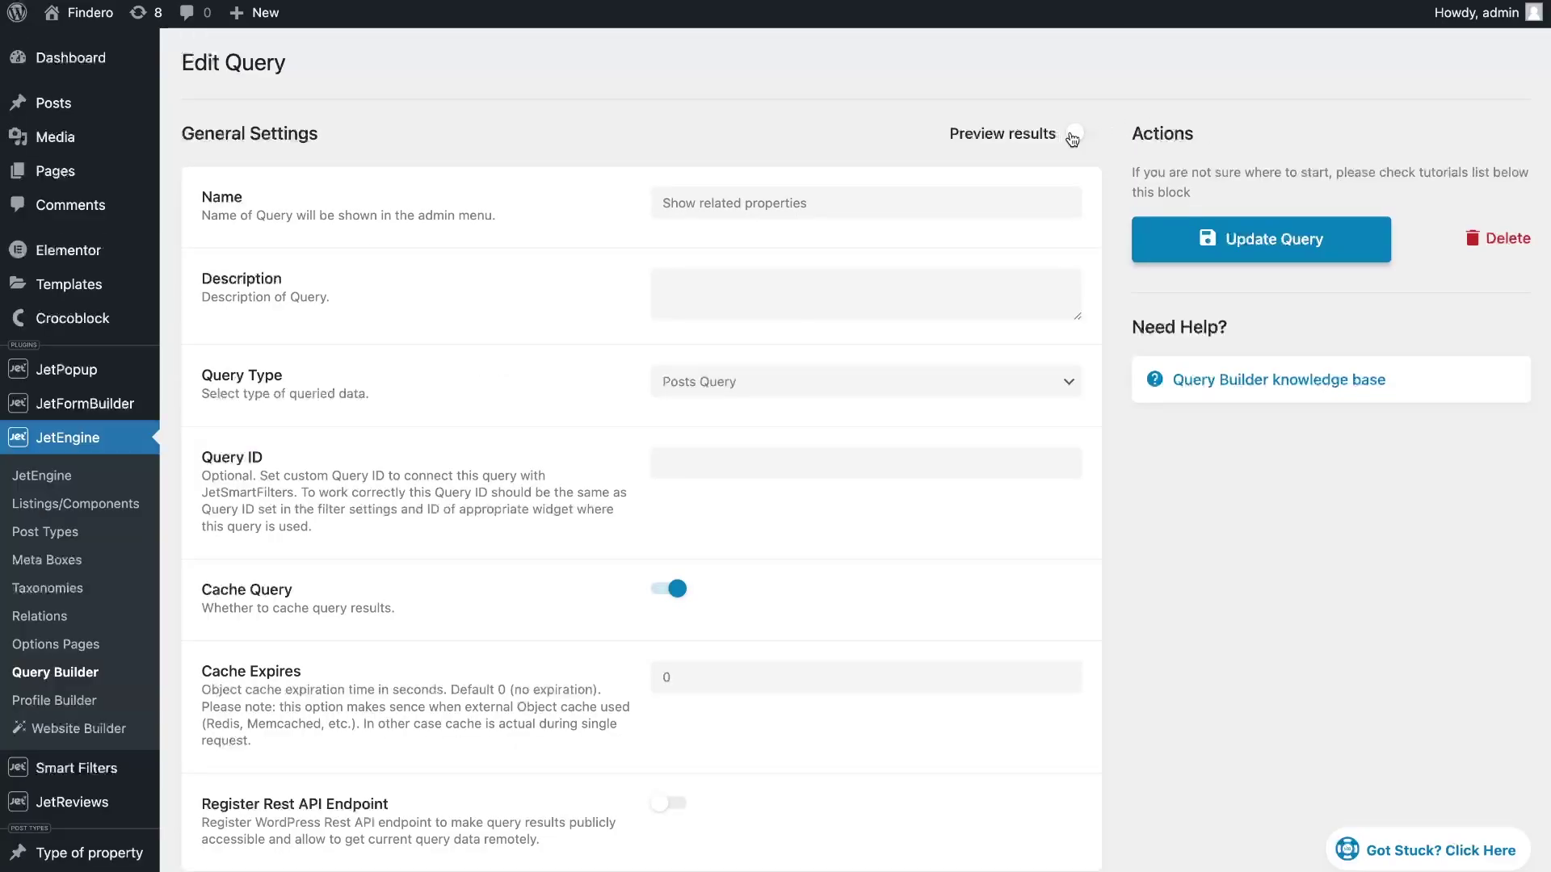
Step: Preview the Show related properties query from the Houses page, showing 3 results
left_click(1074, 134)
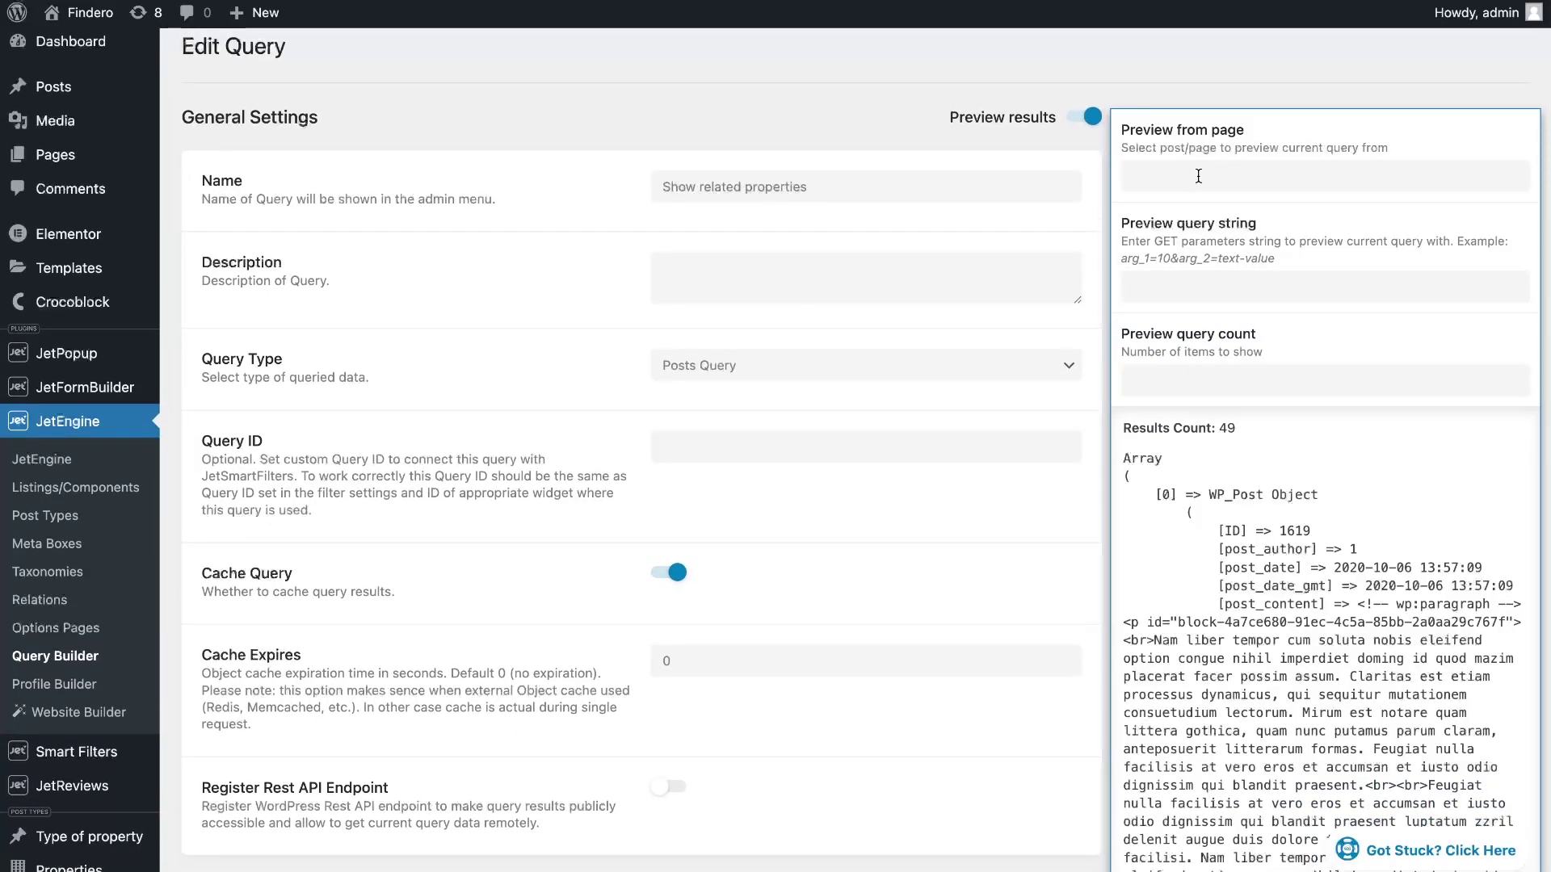
left_click(1345, 171)
type("house")
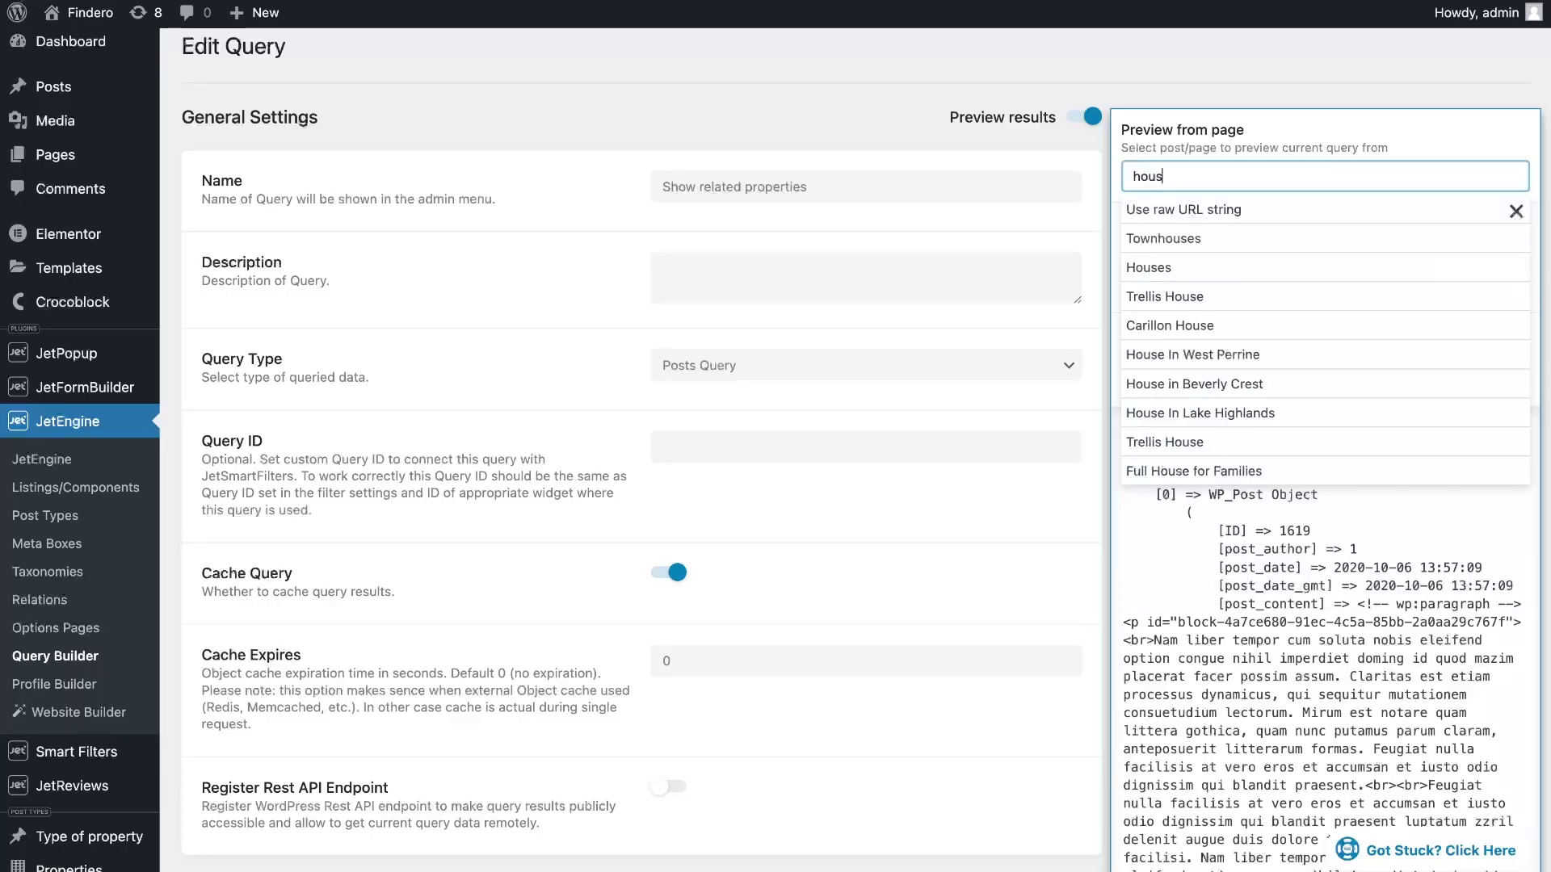
left_click(1265, 267)
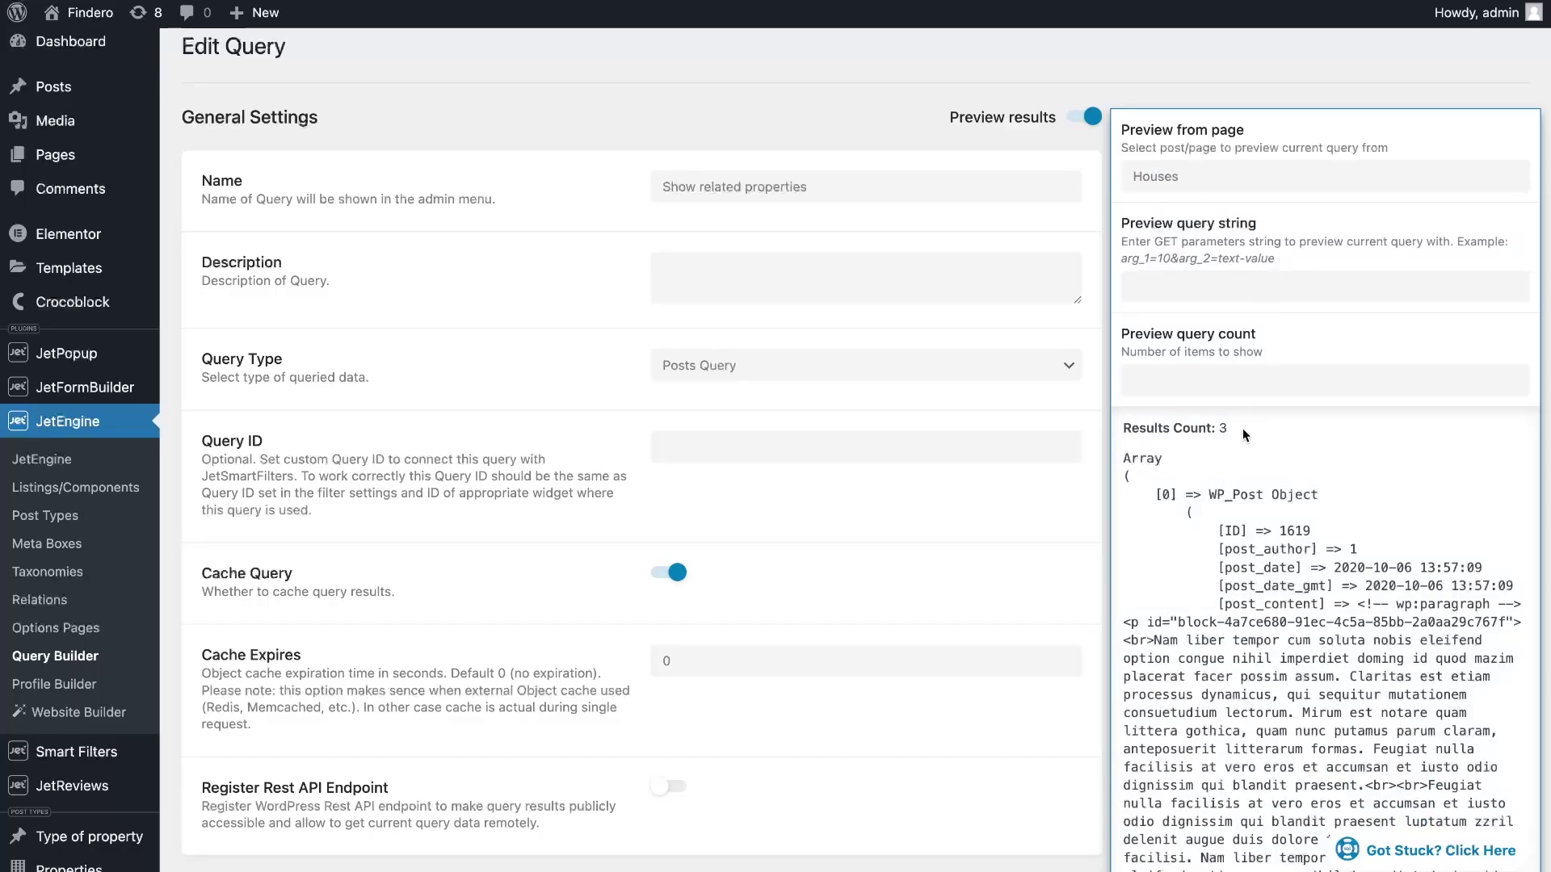
left_click_drag(1242, 428, 1119, 436)
Step: Add a Dynamic Image widget at the top of the Elementor template
mouse_move(89, 301)
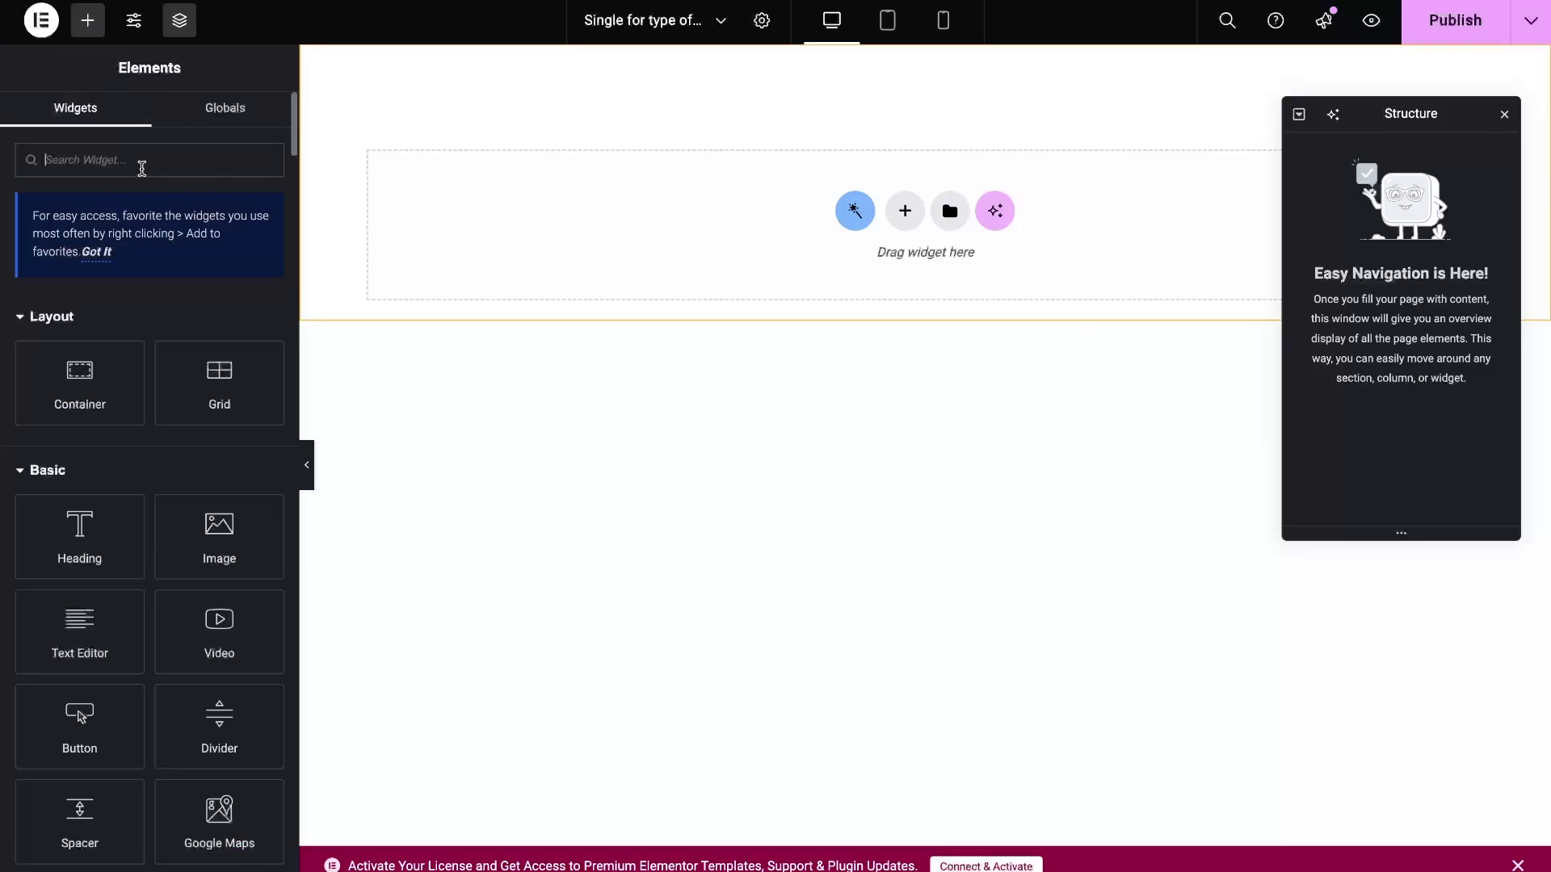
type("dyn")
left_click_drag(182, 343, 623, 256)
Step: Set the Dynamic Image source to property image at a custom 300x300 resolution, centred
left_click(256, 238)
scroll(232, 399, "down", 1)
left_click(232, 398)
left_click(235, 471)
left_click(235, 490)
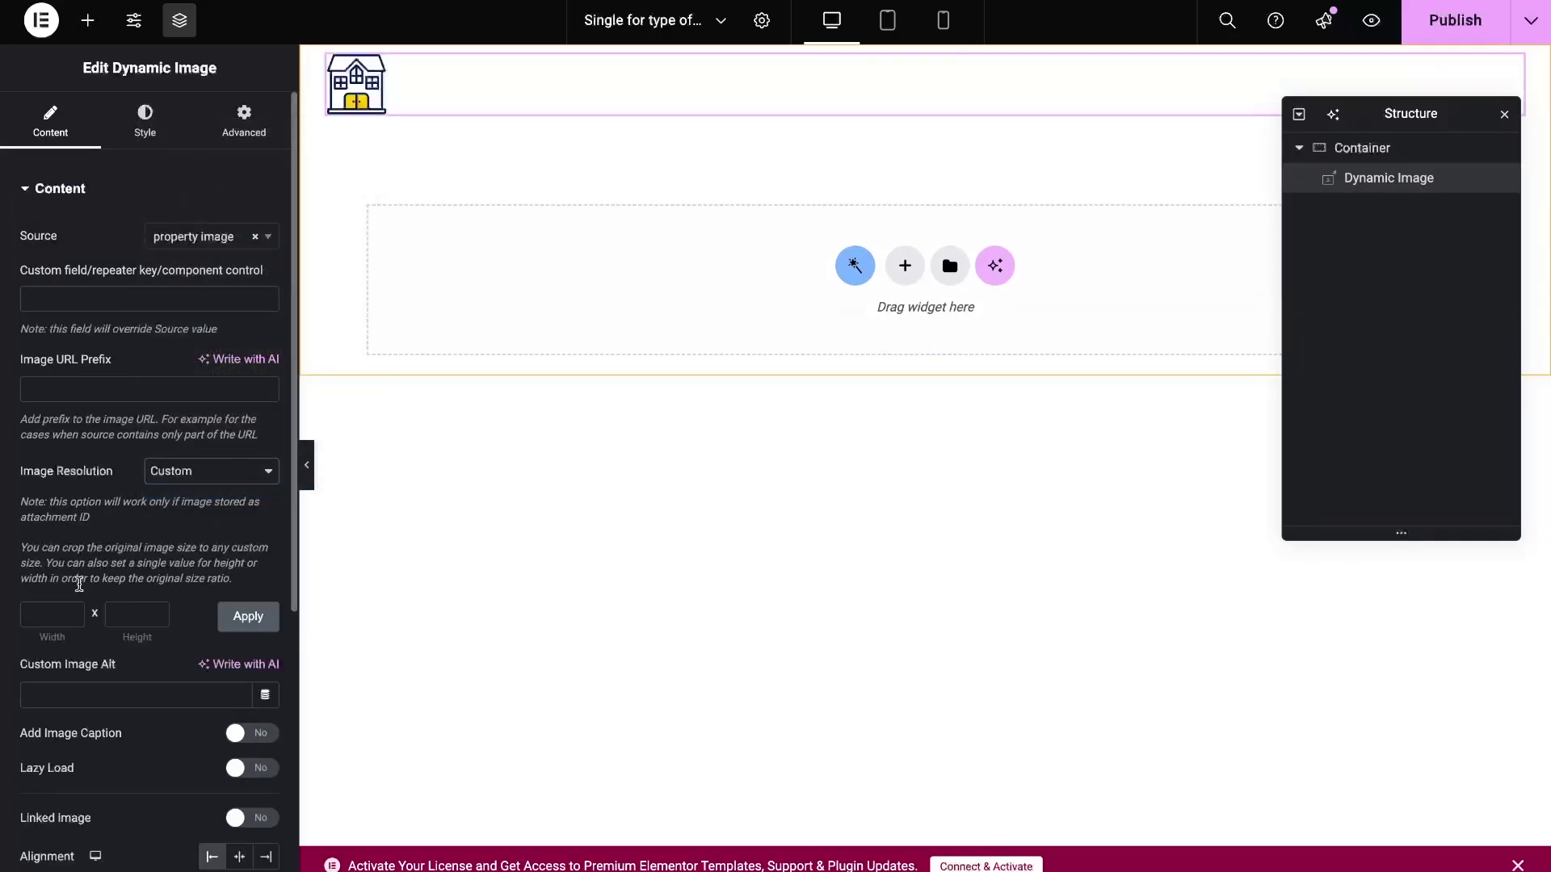
left_click(63, 615)
left_click(137, 614)
type("300")
left_click(248, 616)
left_click(244, 121)
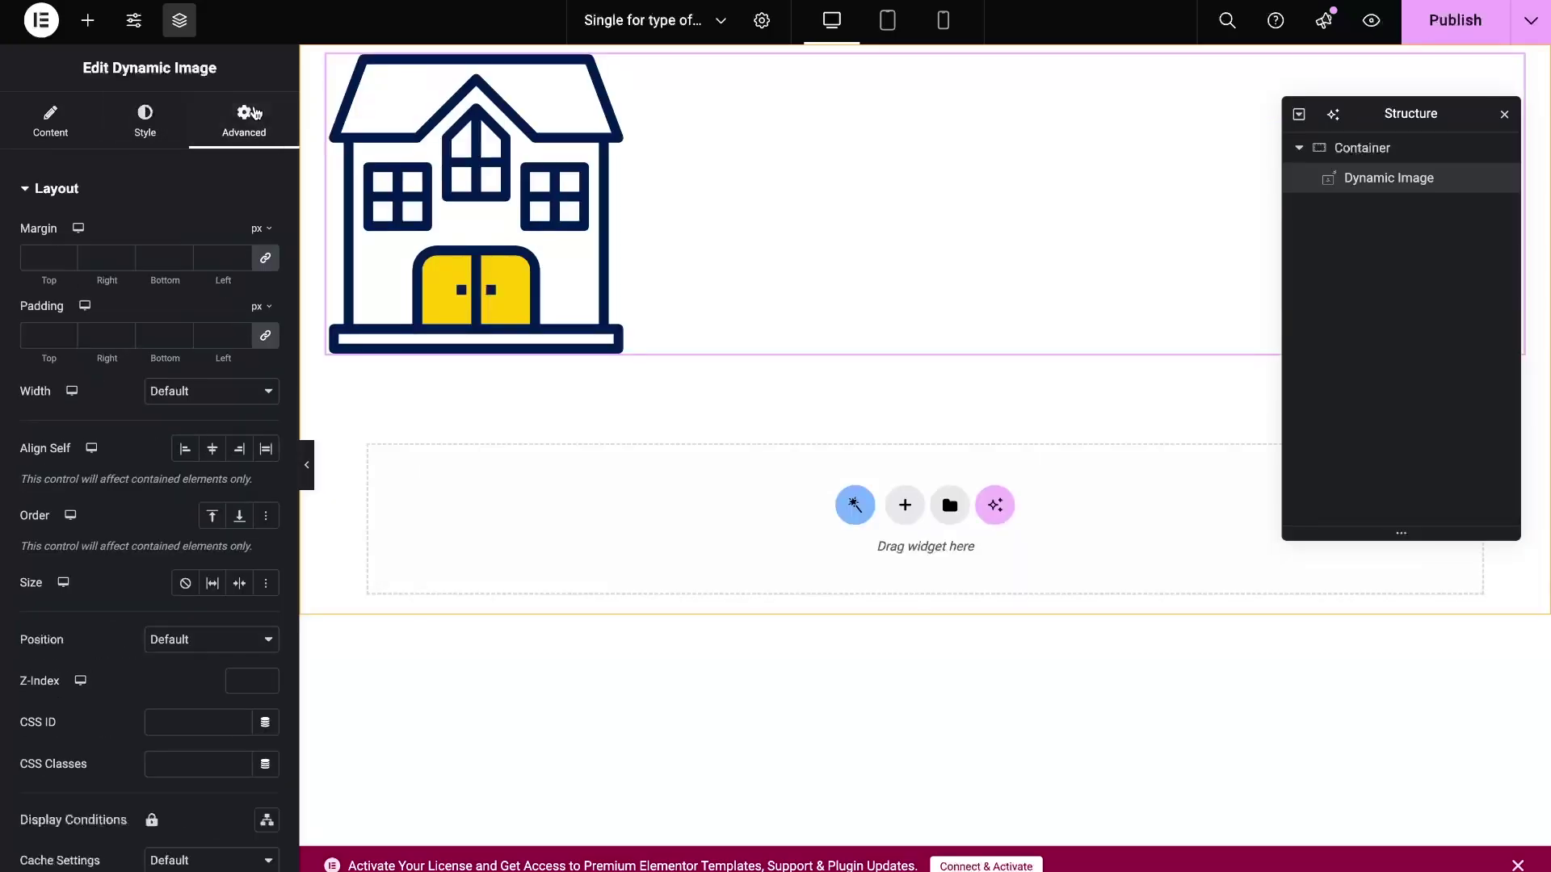
left_click(212, 450)
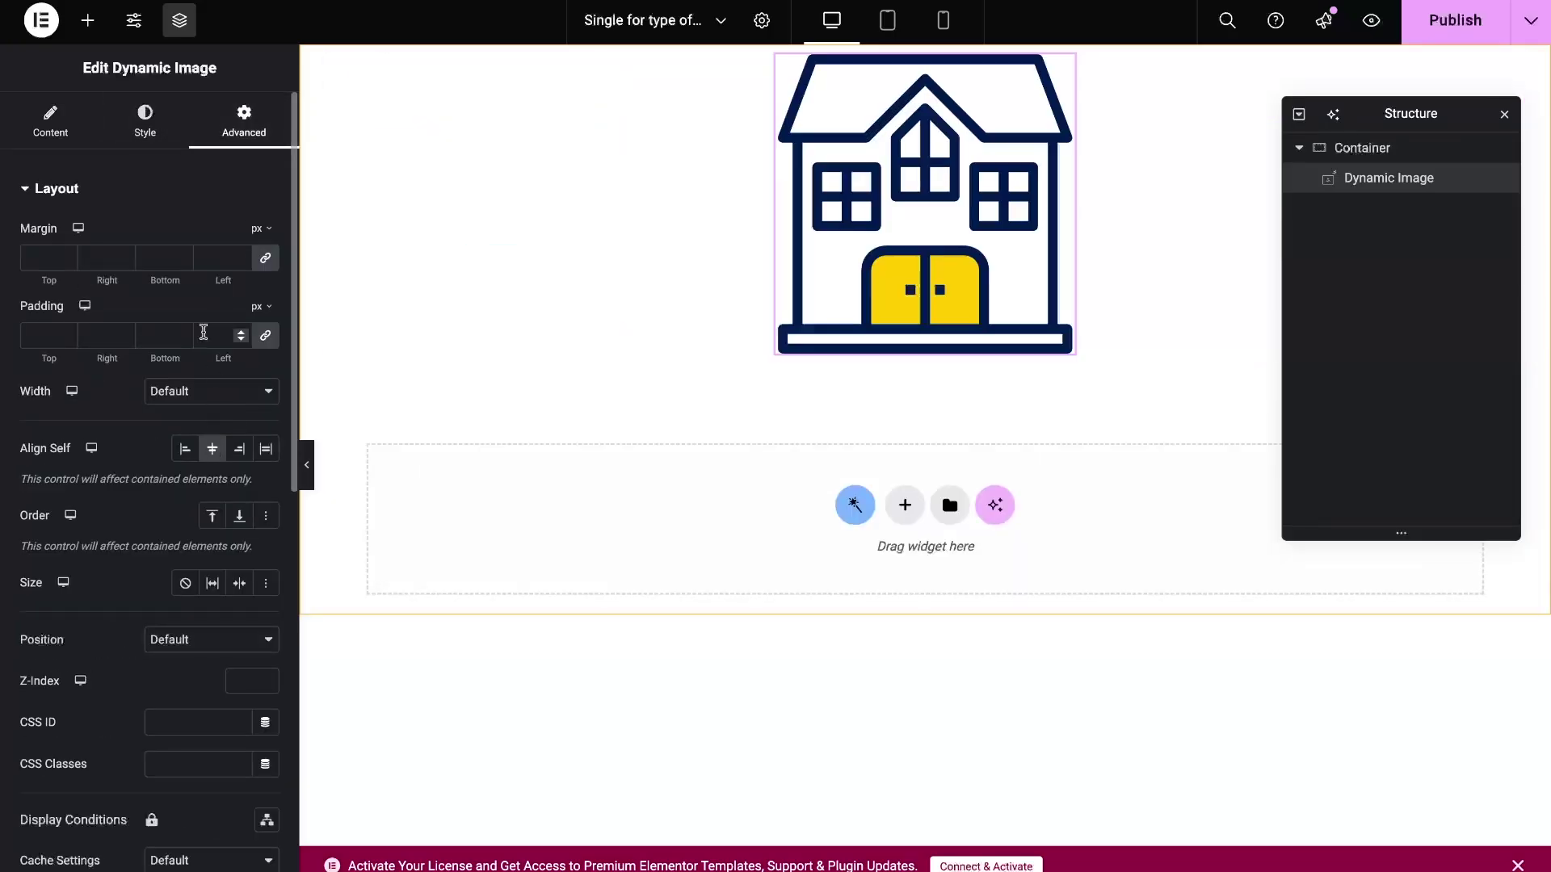
Step: Add a Dynamic Field below the image as the title and style it
left_click(87, 20)
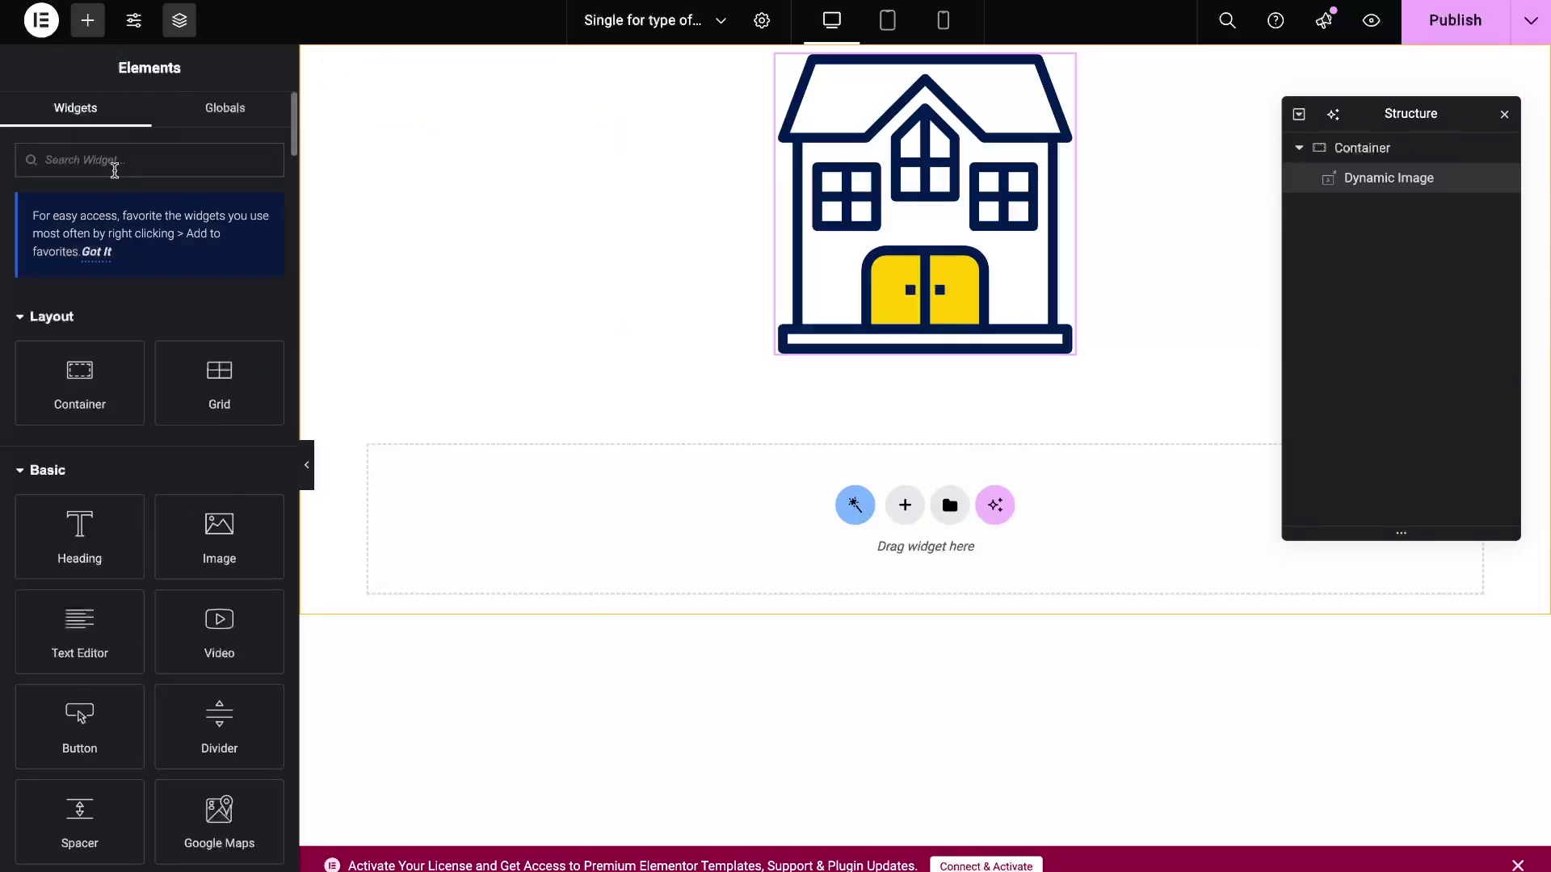
type("dyn")
left_click_drag(83, 353, 898, 338)
left_click(145, 121)
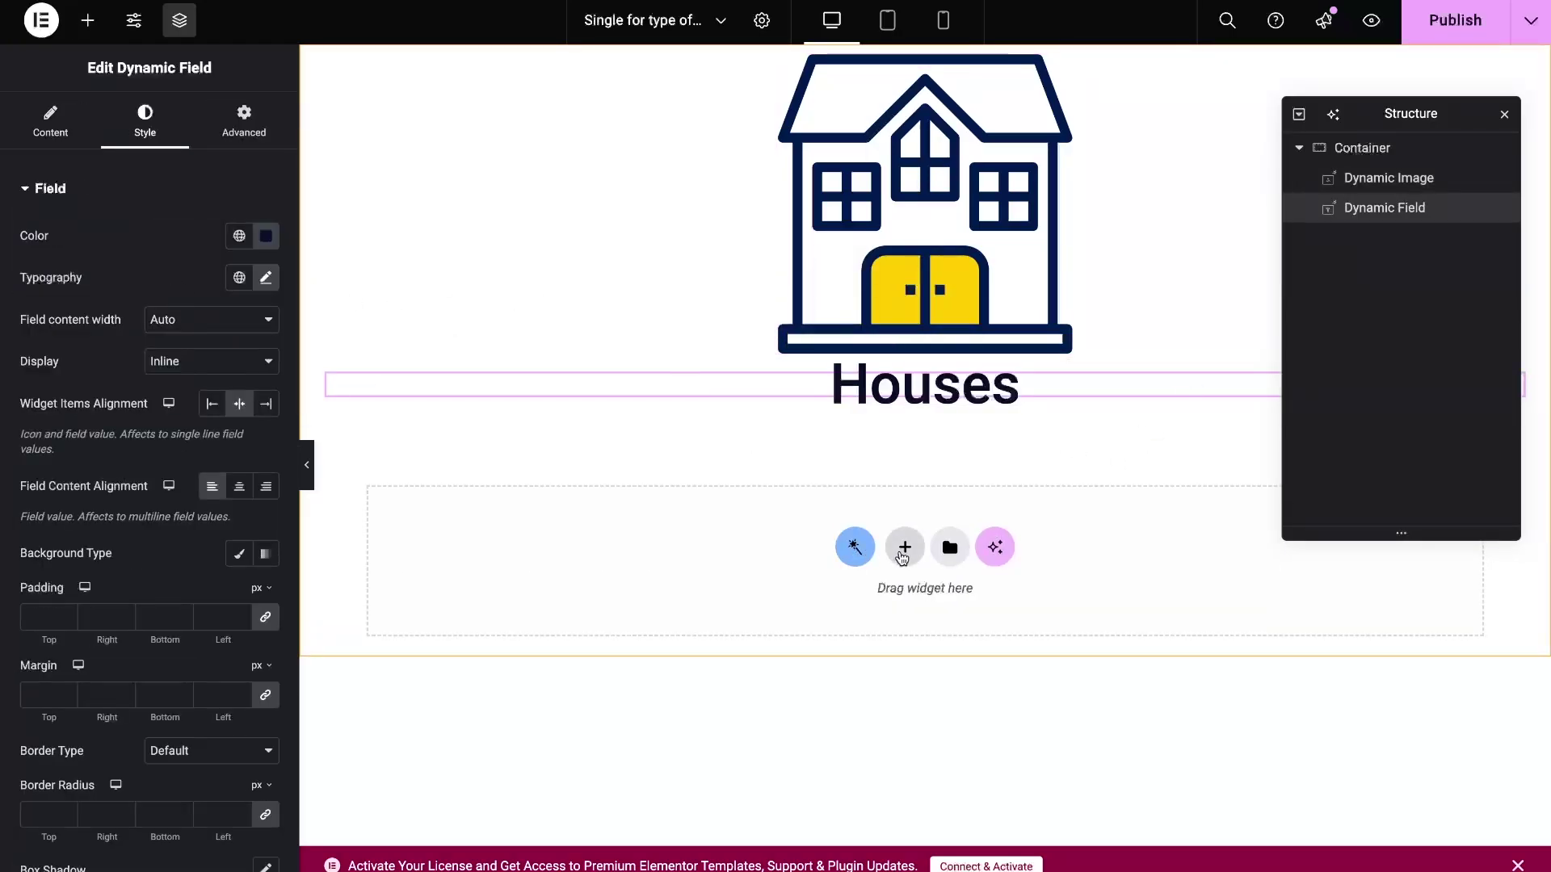
Step: Add a new one-column Flexbox container below the header
left_click(905, 551)
left_click(863, 611)
left_click(650, 592)
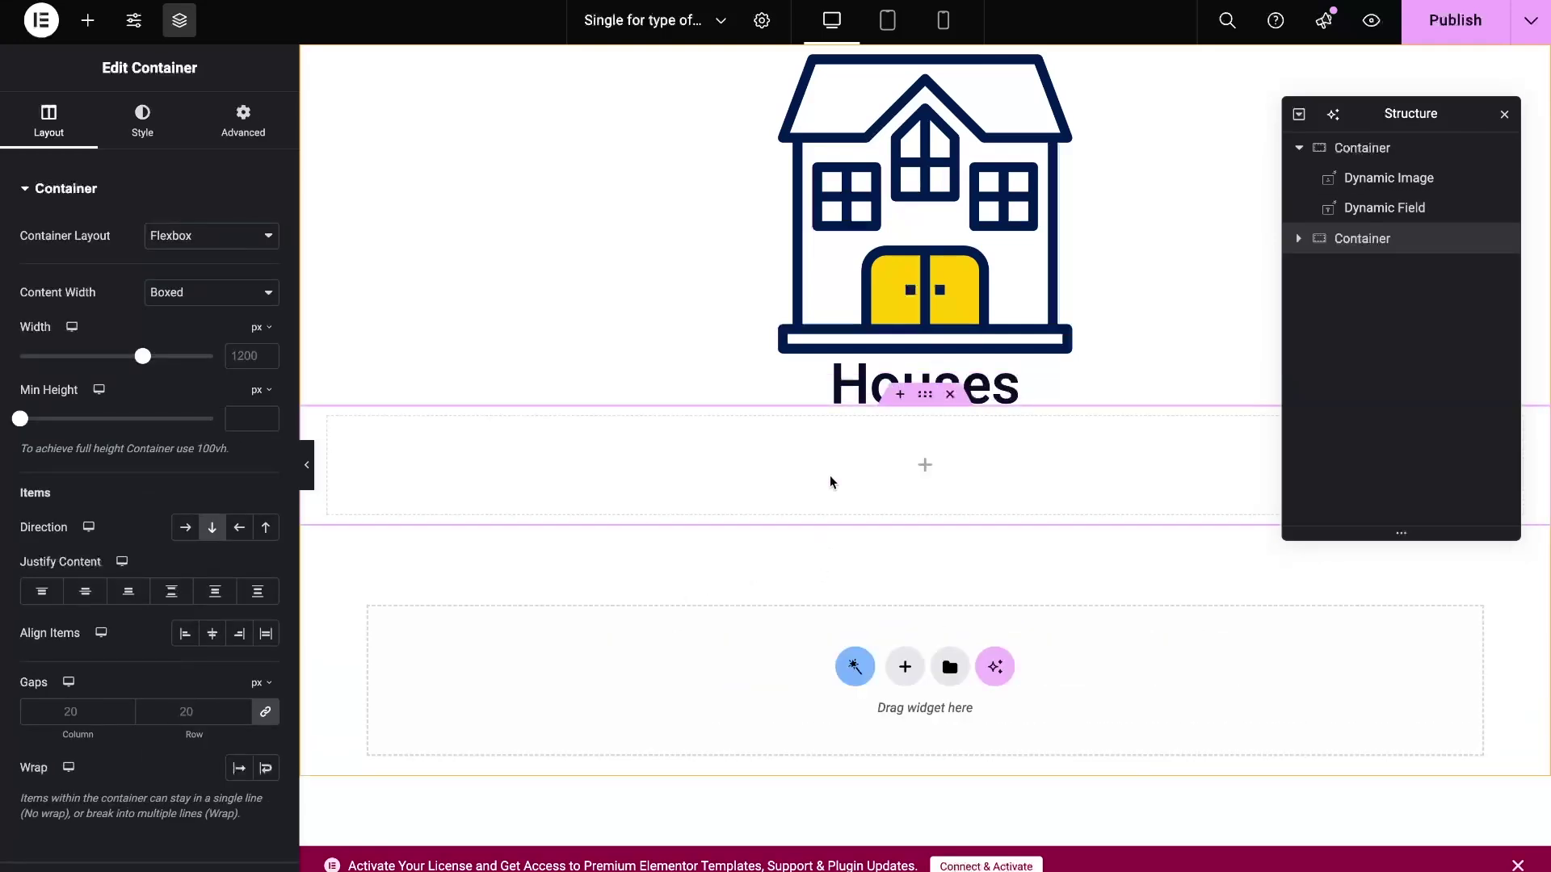
Step: Place a Listing Grid in the new container using the Listing properties grid listing
left_click(88, 20)
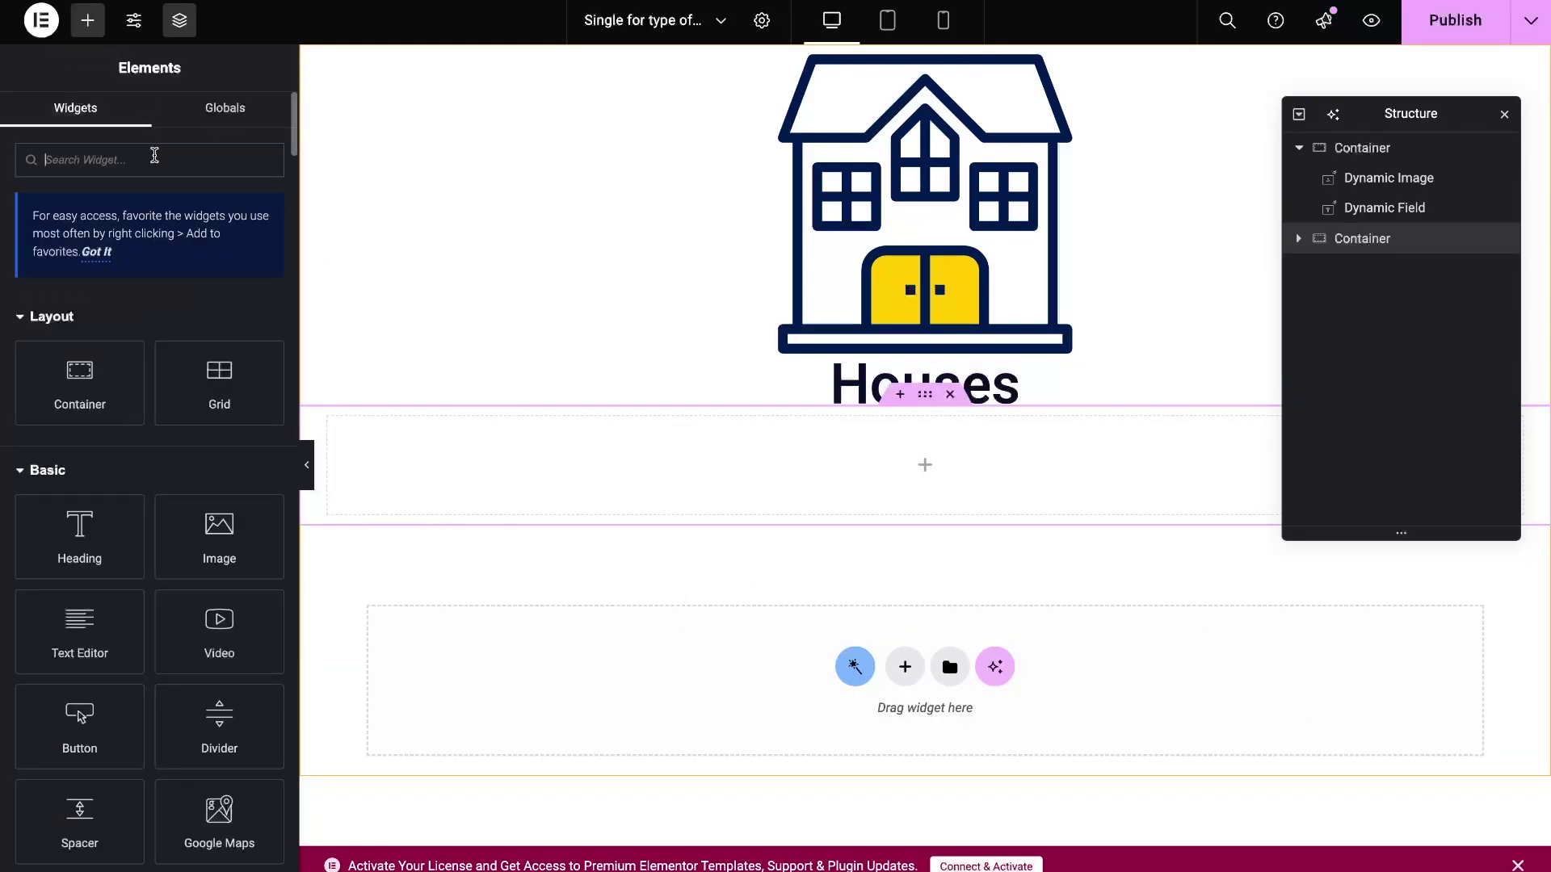
type("list")
left_click_drag(219, 428, 408, 452)
left_click(211, 235)
type("prop")
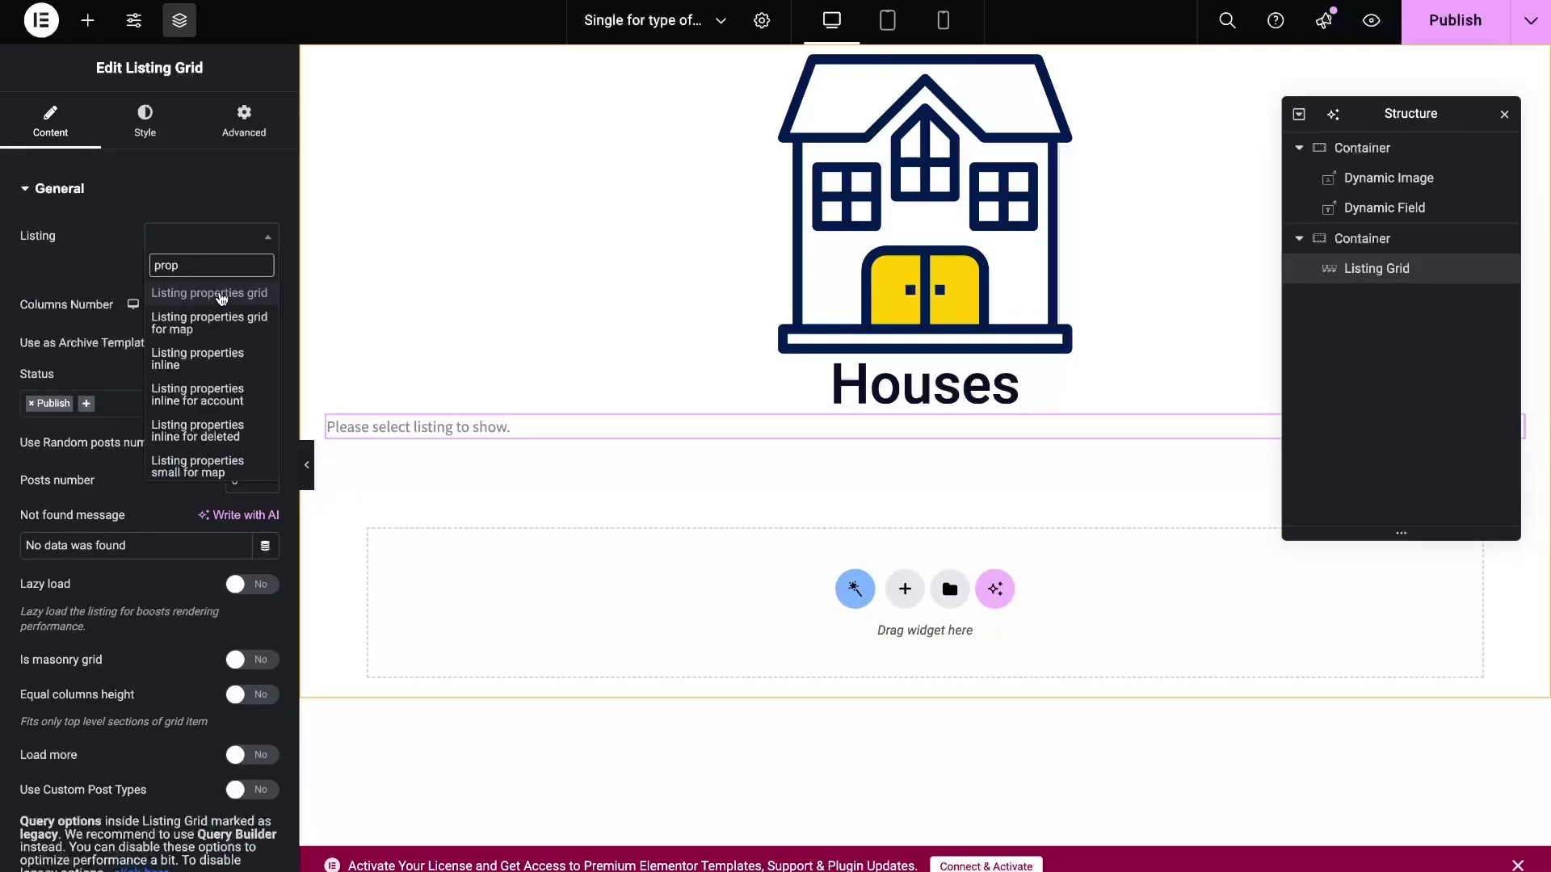
left_click(223, 298)
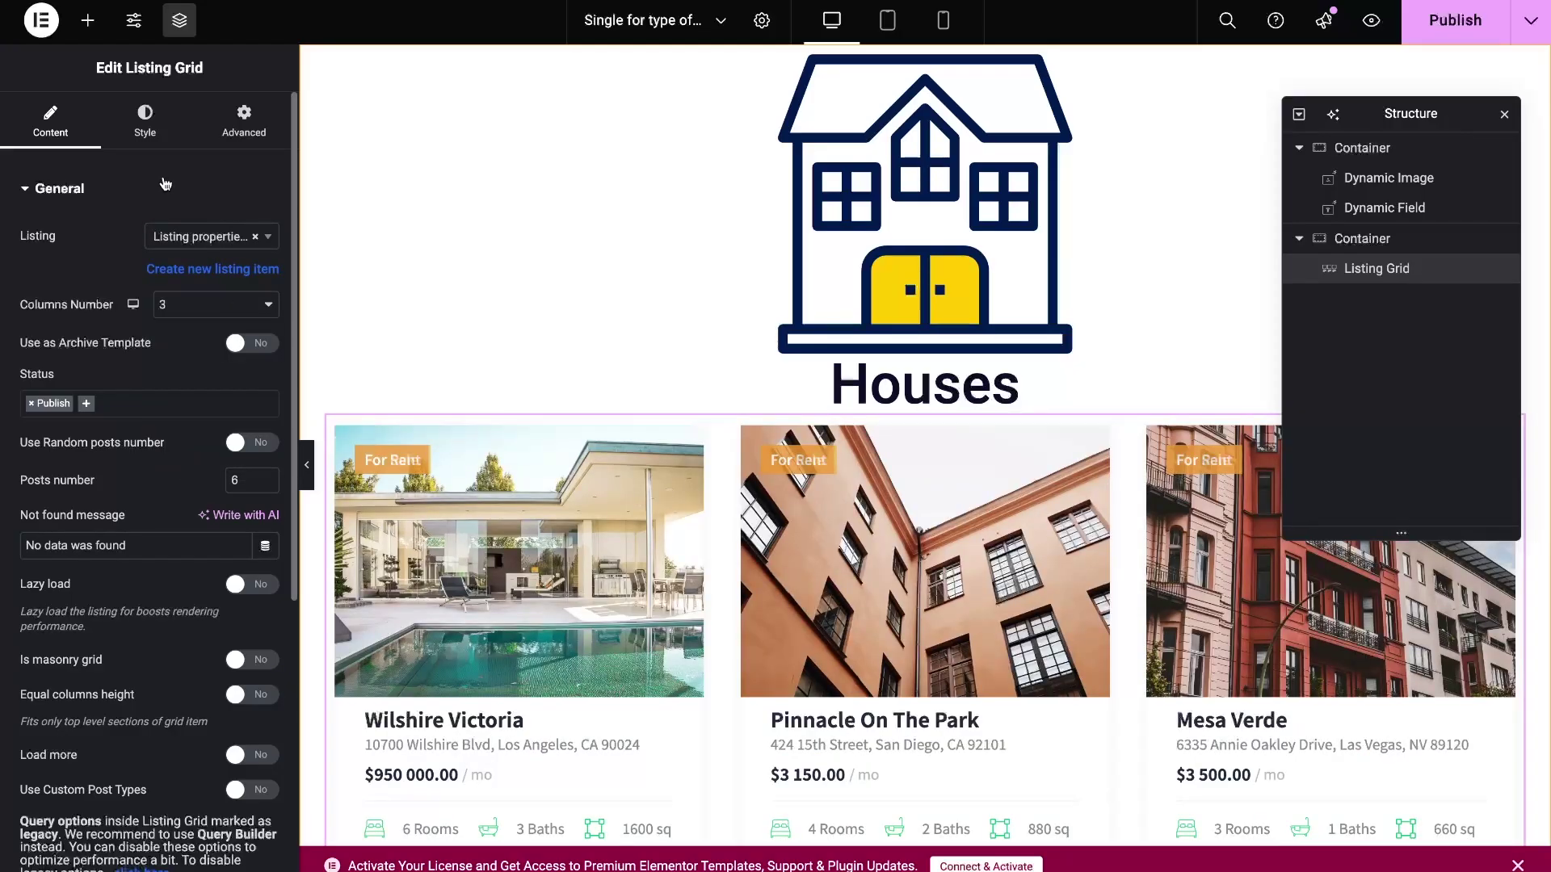
Step: Drive the grid with the Show related properties custom query and tint the header #DDEDFF
left_click(166, 193)
left_click(165, 239)
left_click(248, 282)
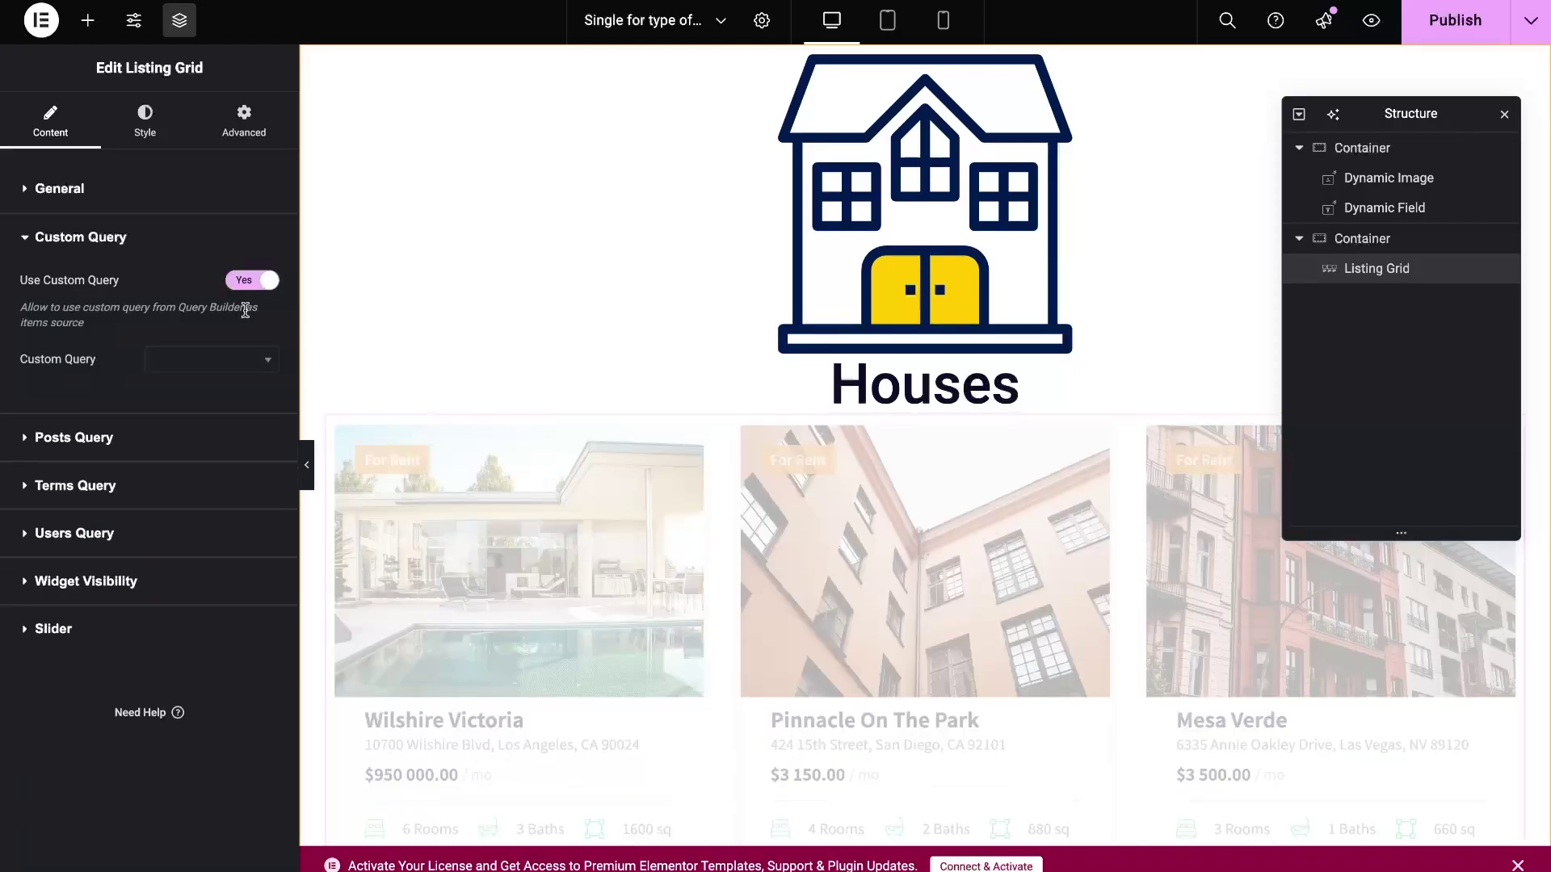
left_click(230, 365)
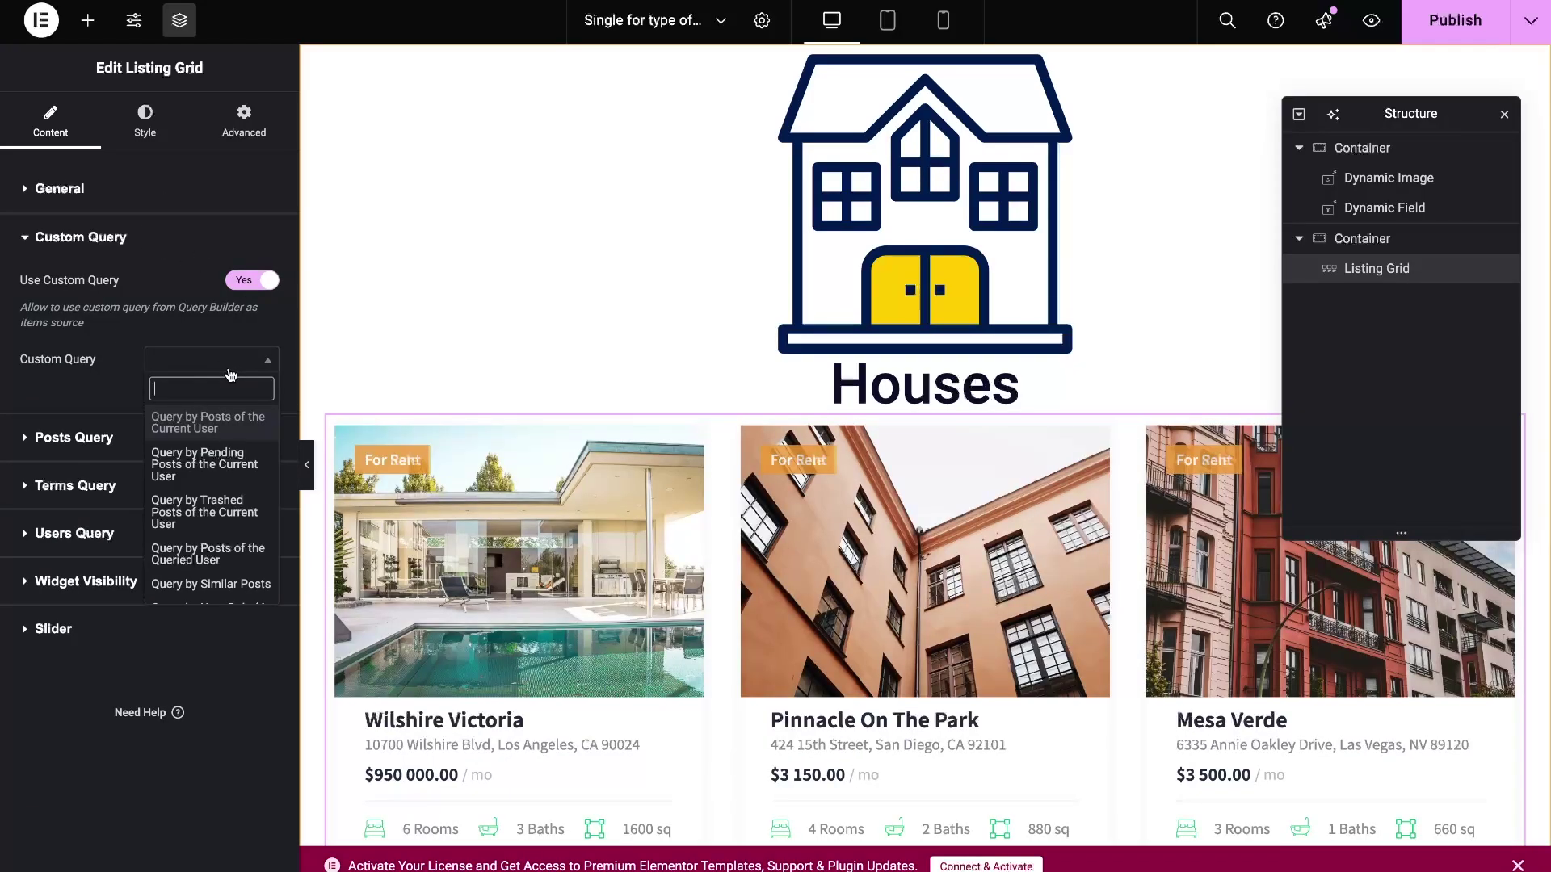
type("rel")
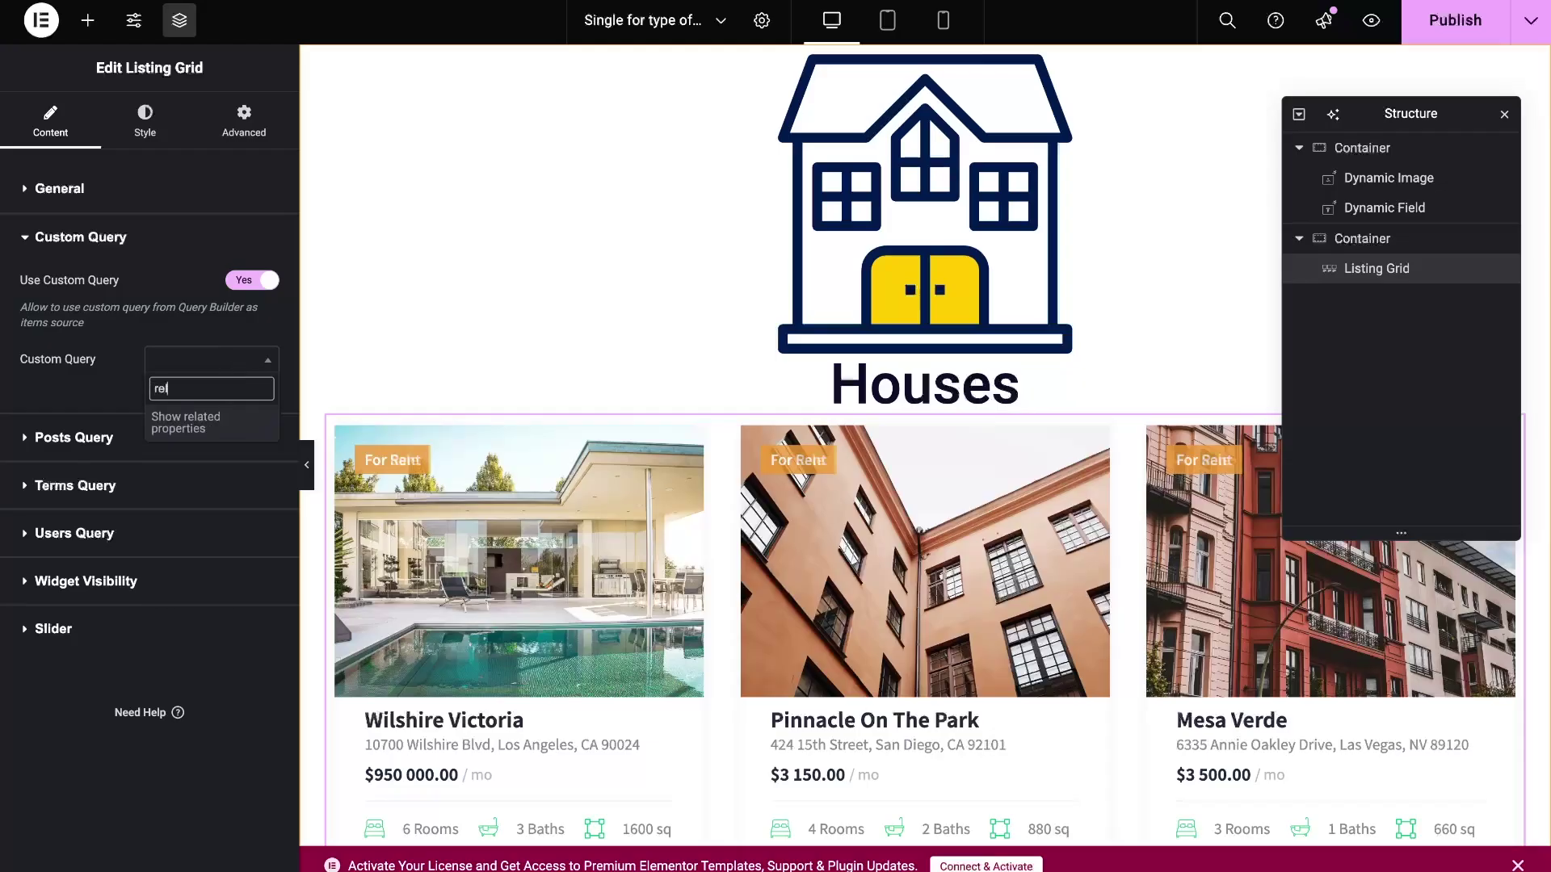
left_click(250, 423)
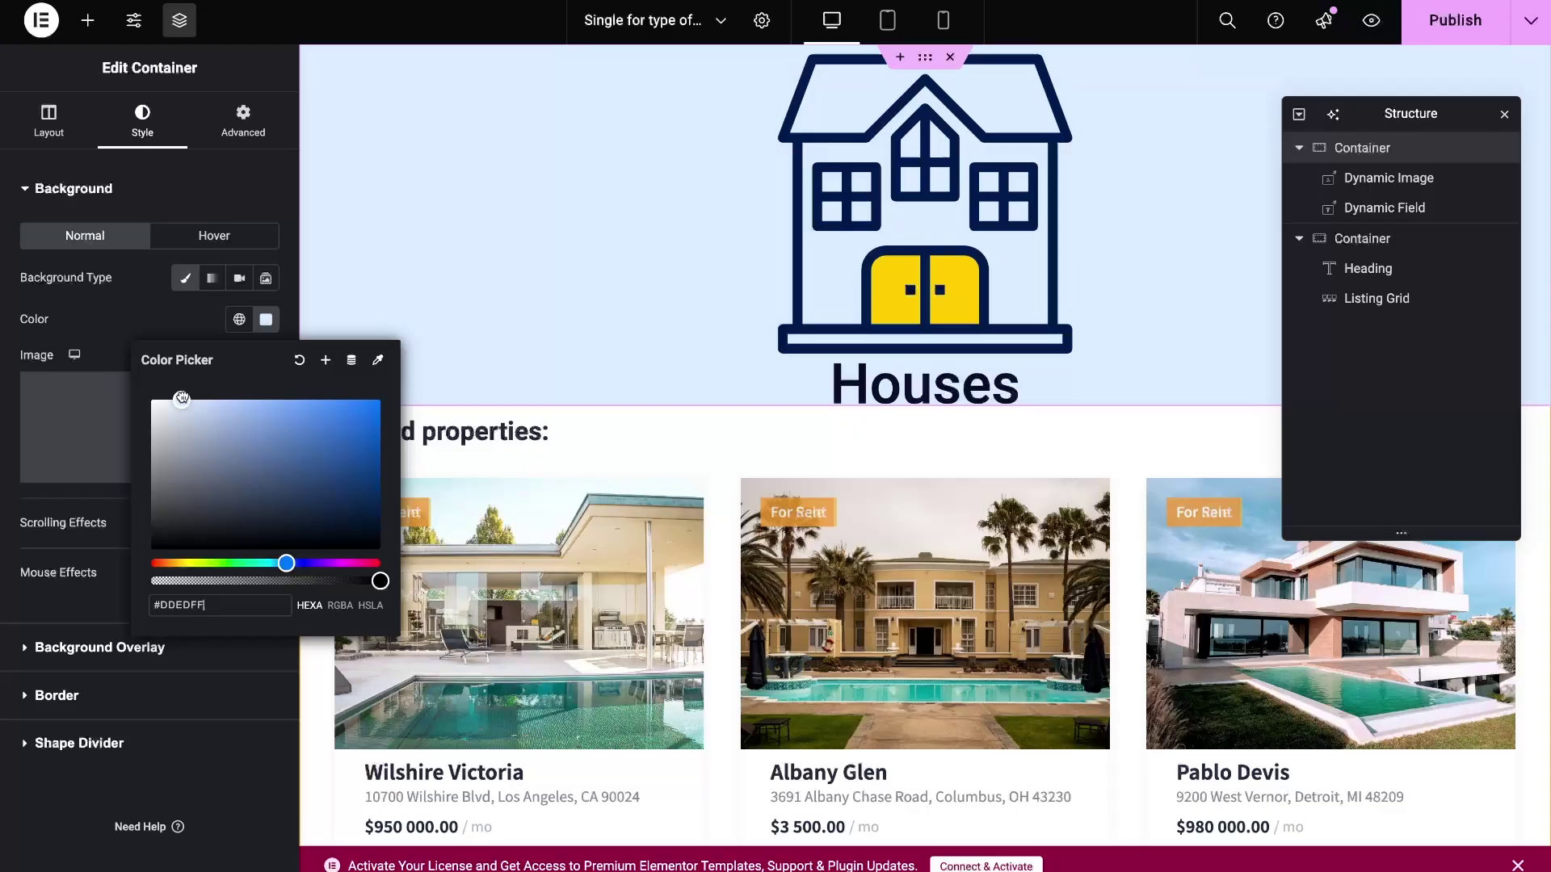
left_click_drag(170, 395, 172, 397)
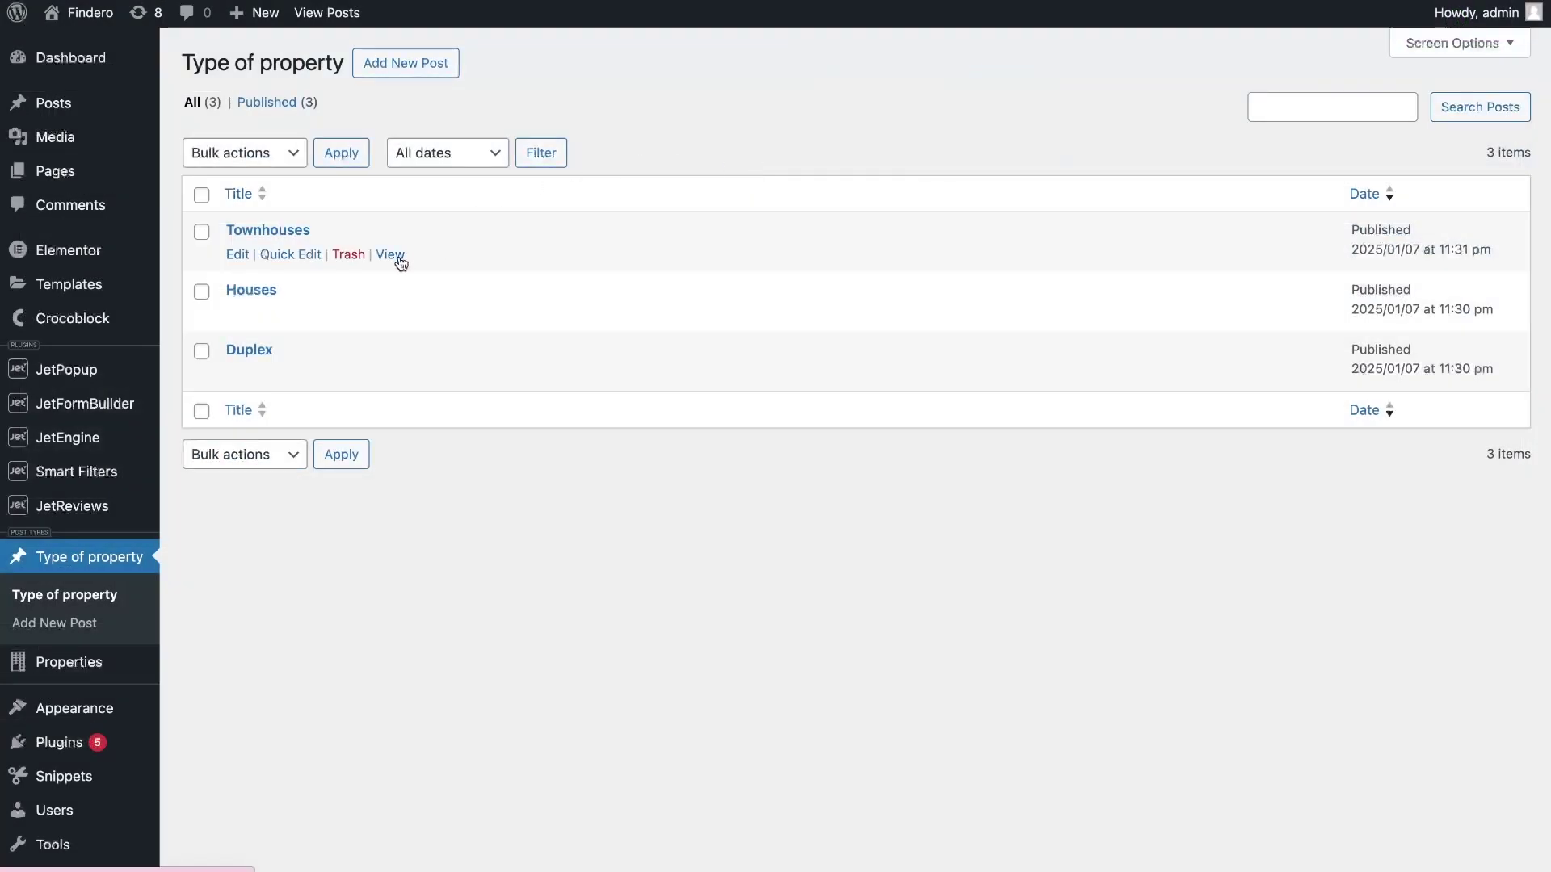
Step: View the Townhouses page and scroll through its related properties
left_click(399, 258)
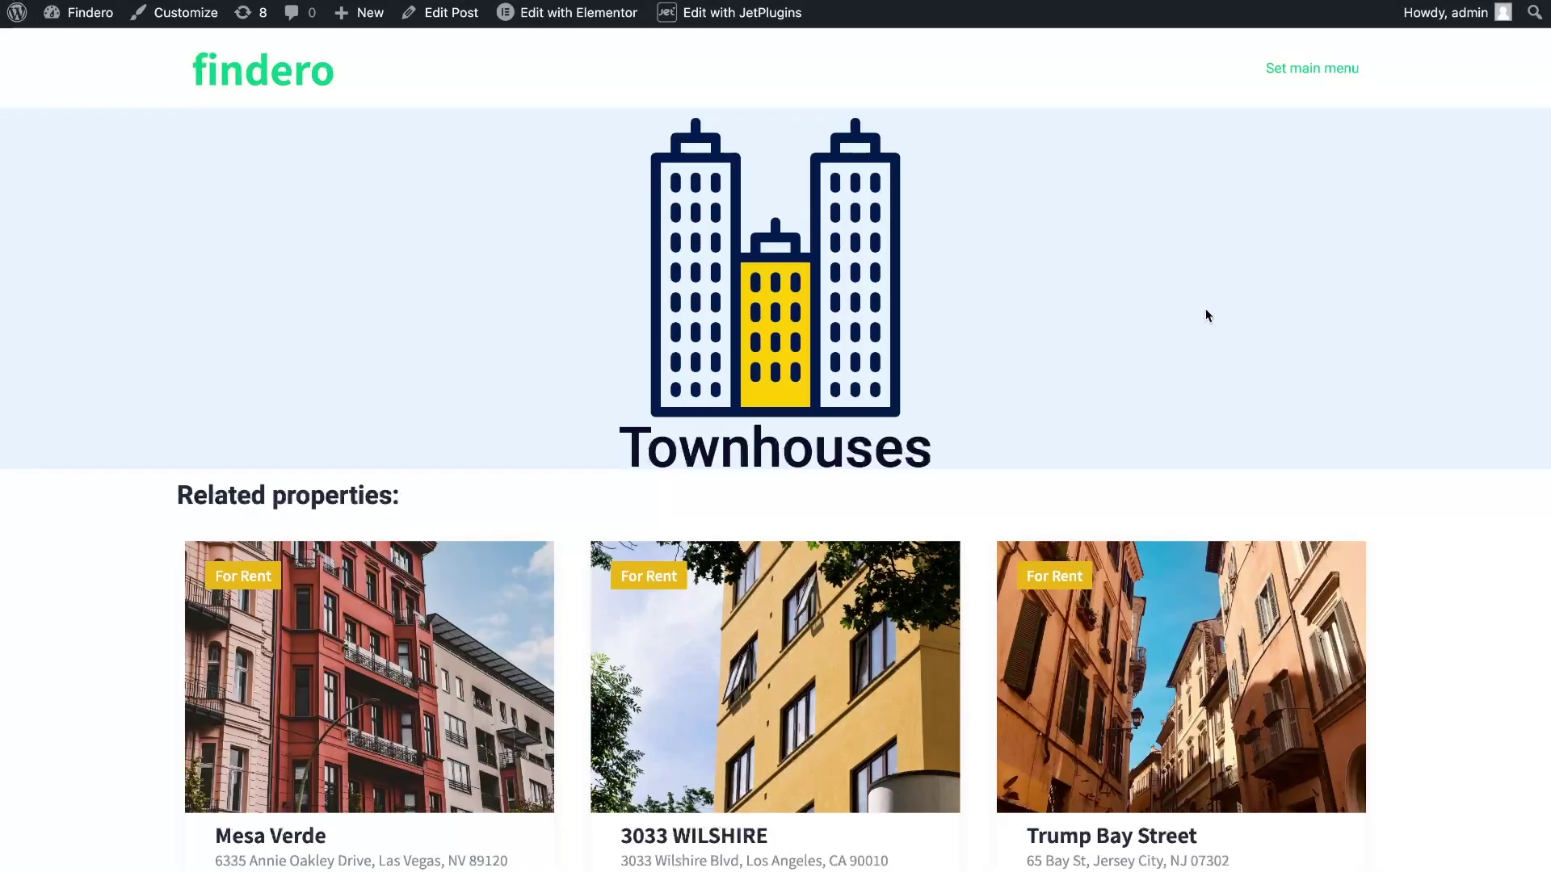
scroll(1208, 315, "down", 5)
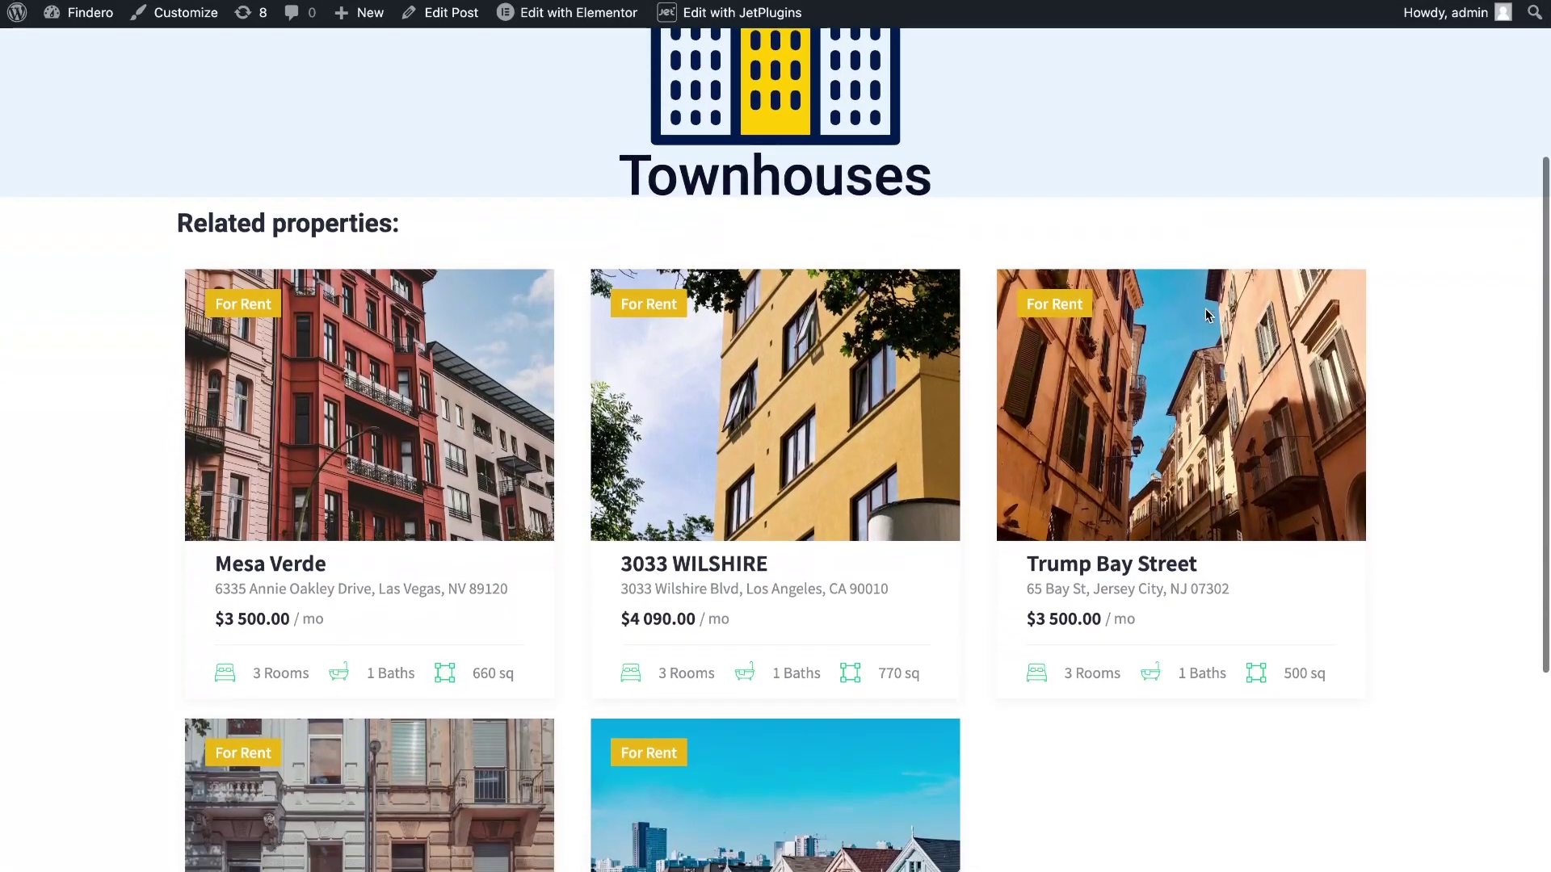
scroll(1208, 315, "down", 3)
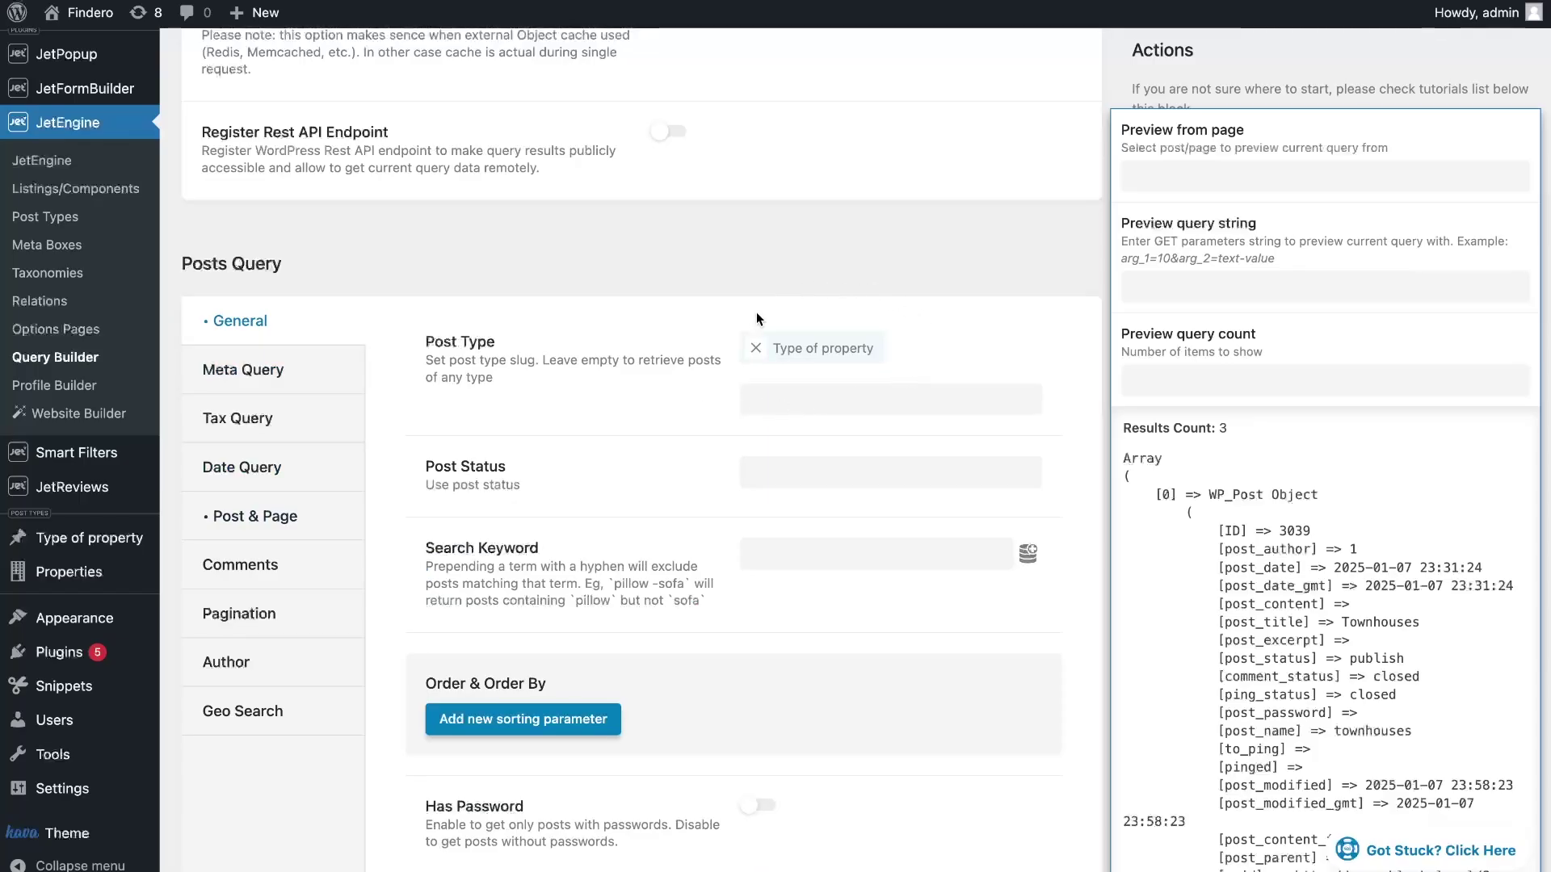
Step: Confirm the Post In Related Items macro returns the Parent Object
left_click(265, 511)
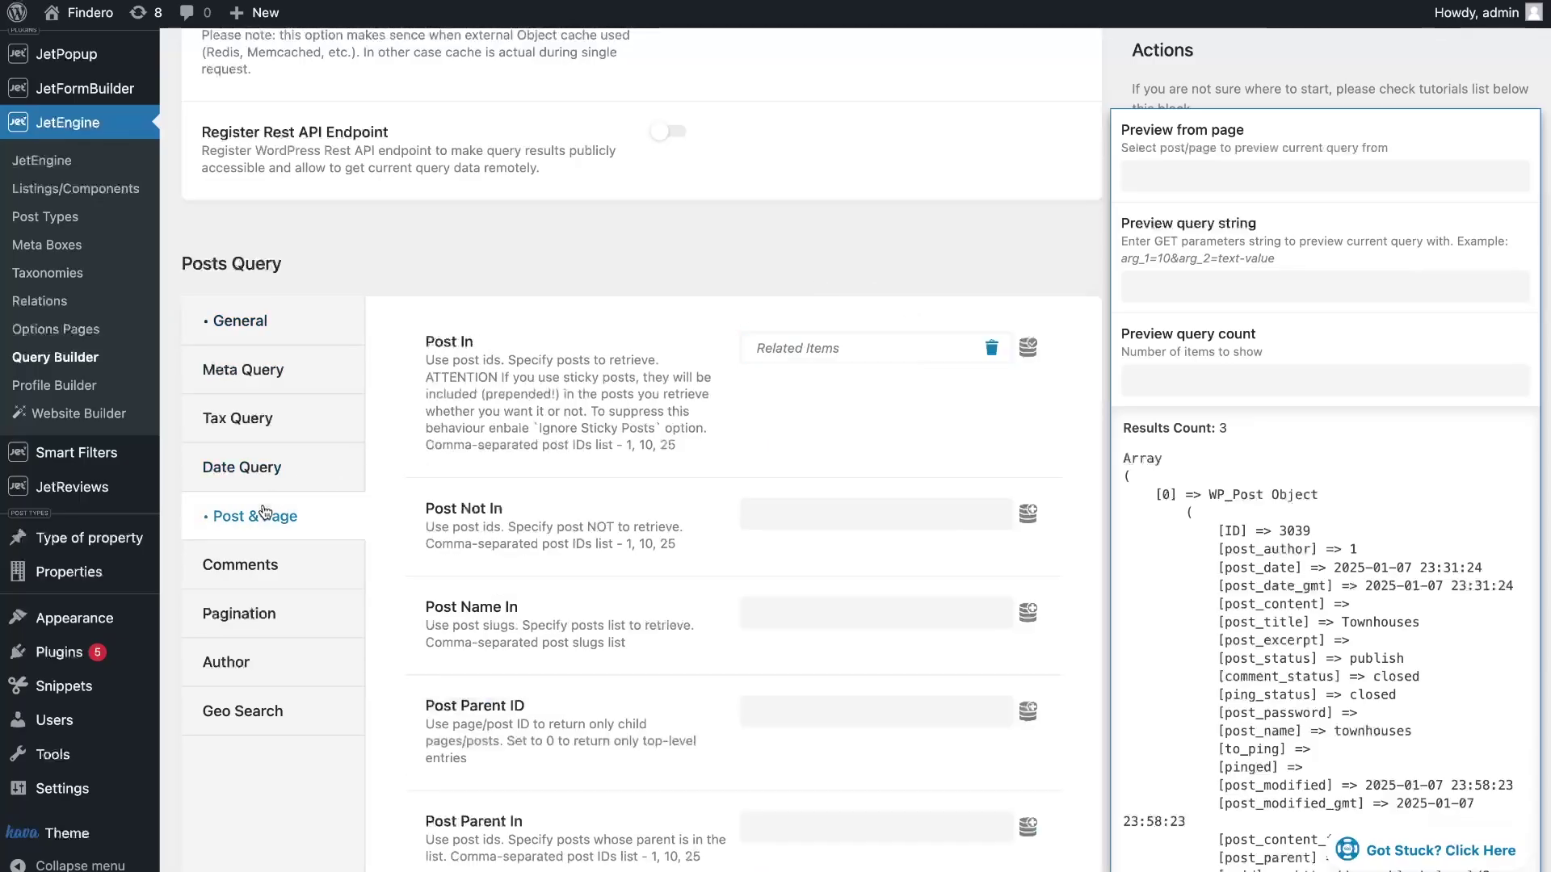
left_click(1029, 347)
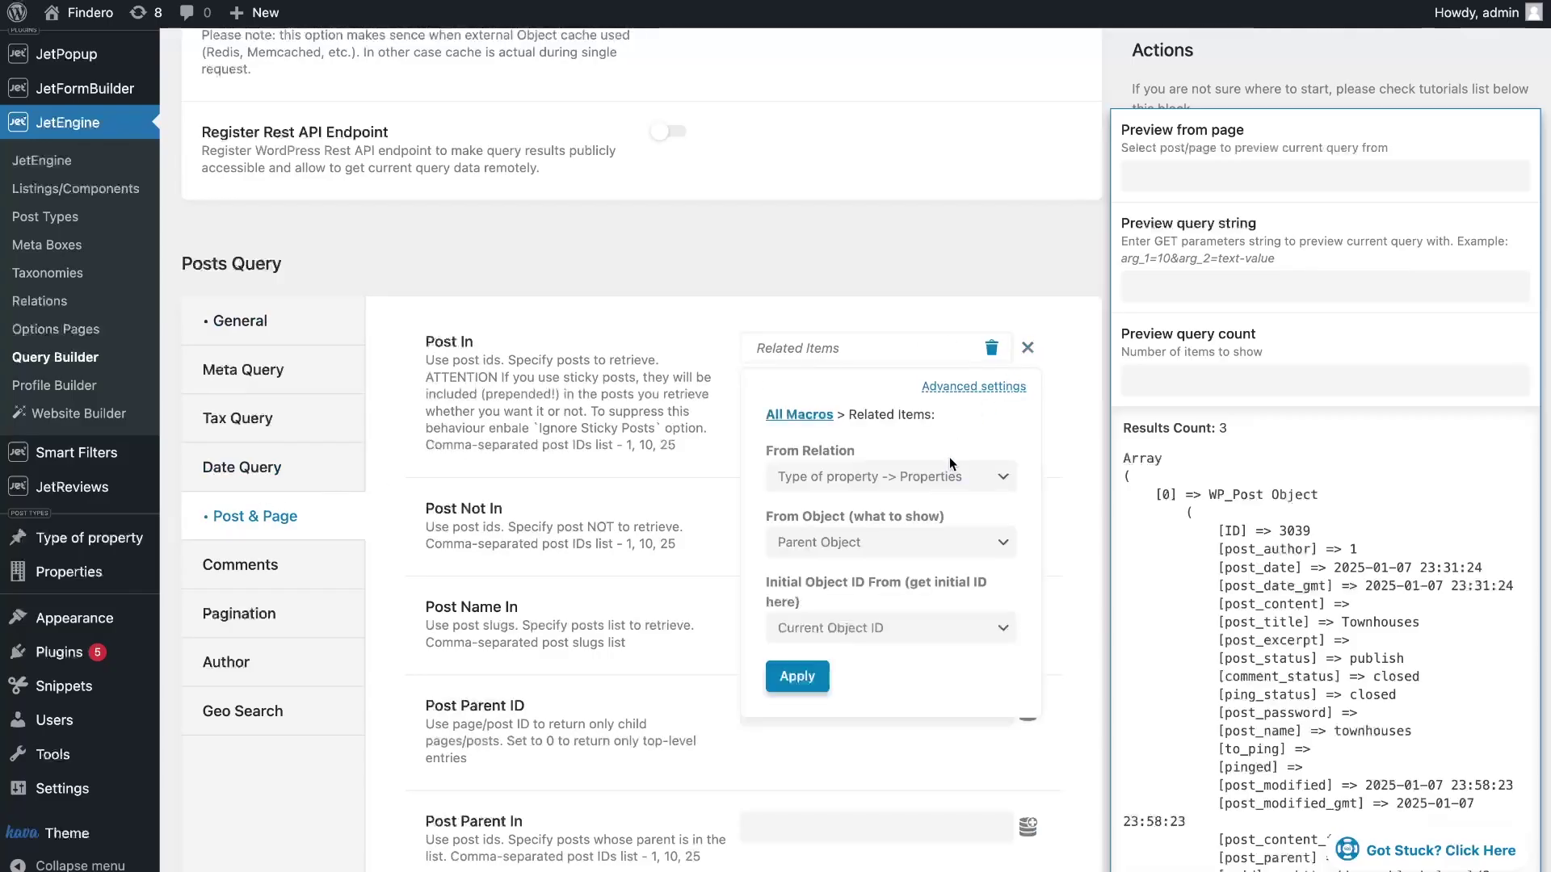
left_click(912, 546)
left_click(912, 546)
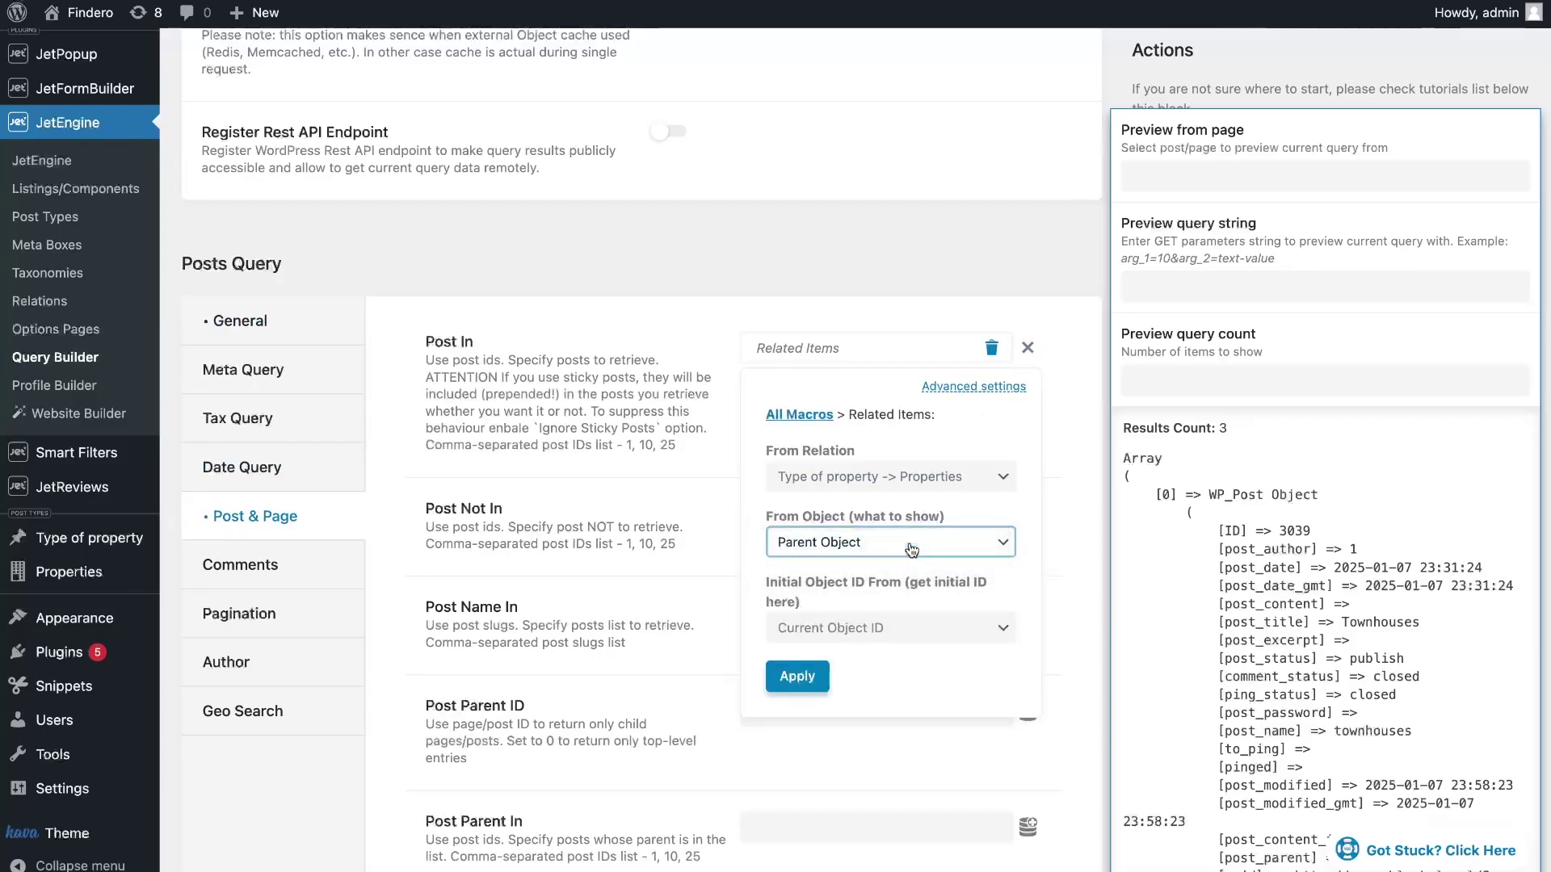
Step: Preview the query from the Mesa Verde page, returning 1 result: Townhouses
left_click(1360, 174)
type("mesa verd")
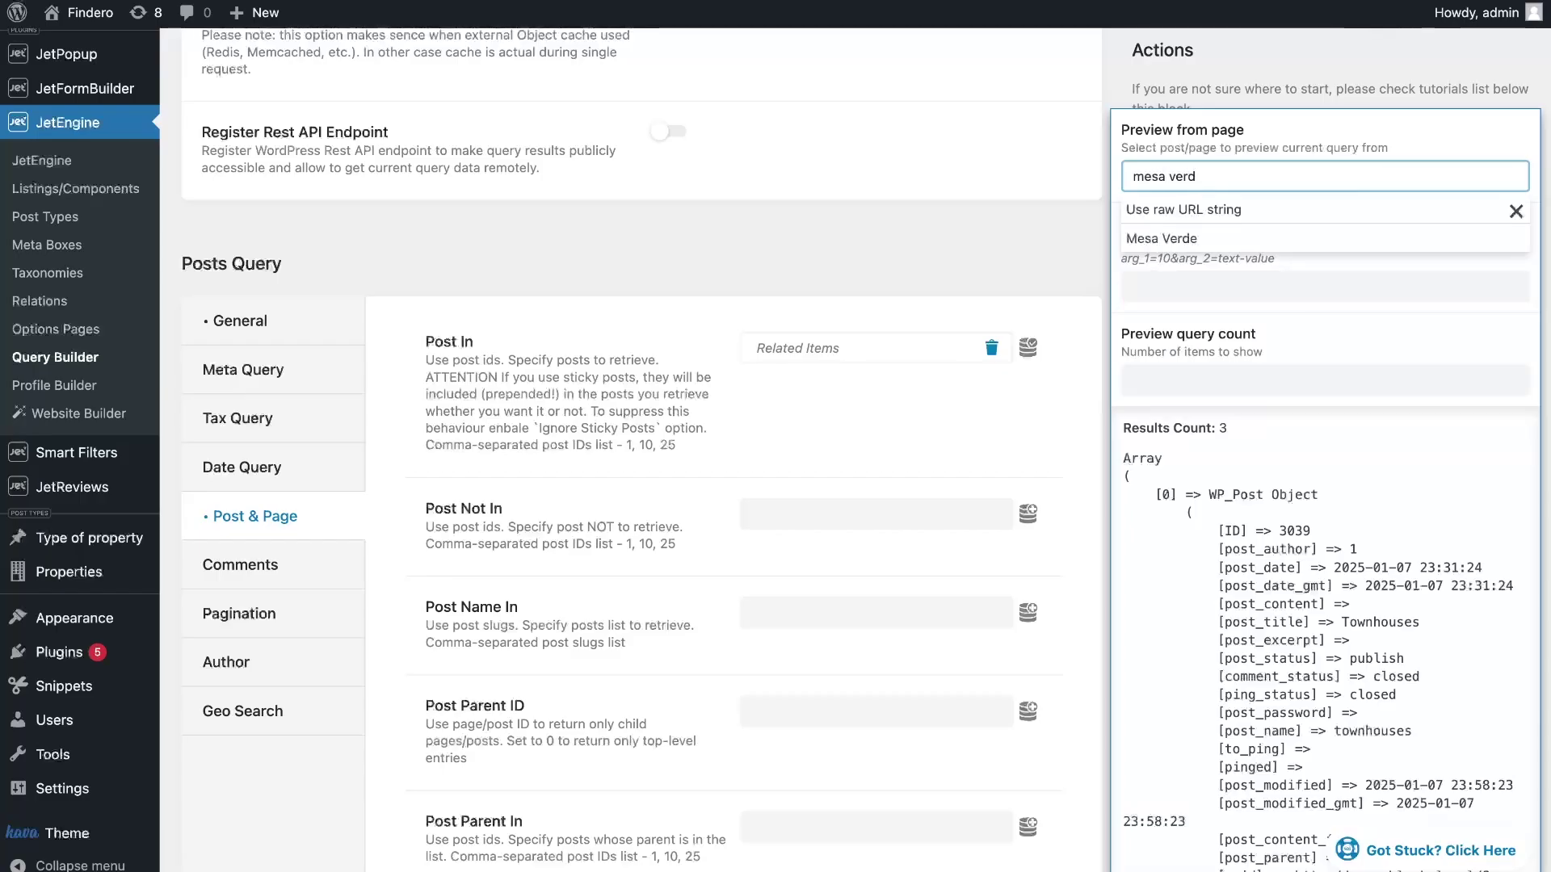
left_click(1346, 240)
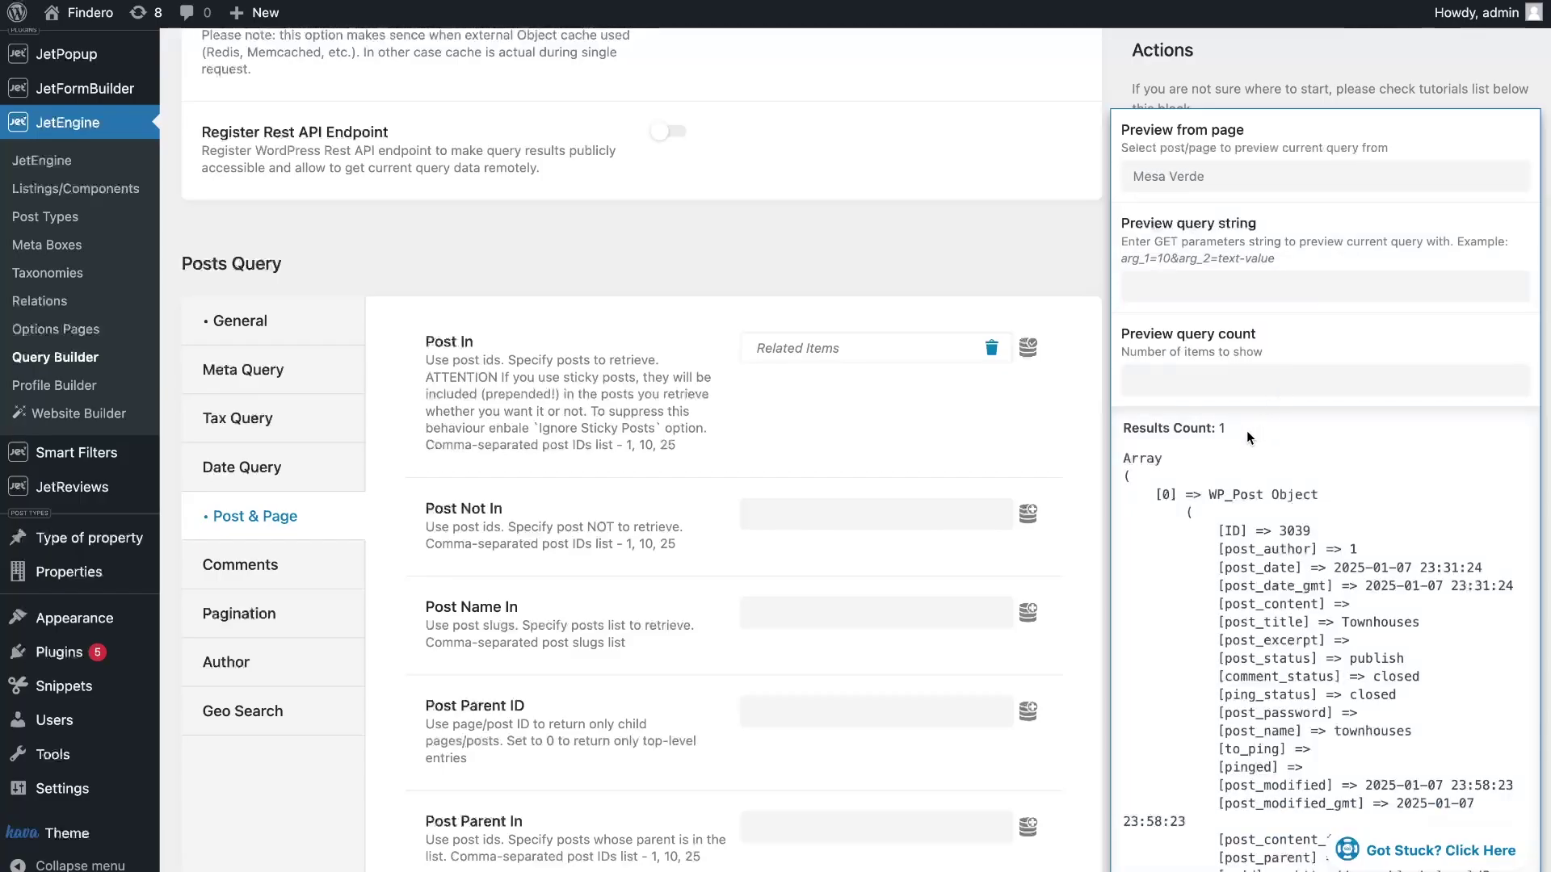
left_click_drag(1228, 428, 1144, 422)
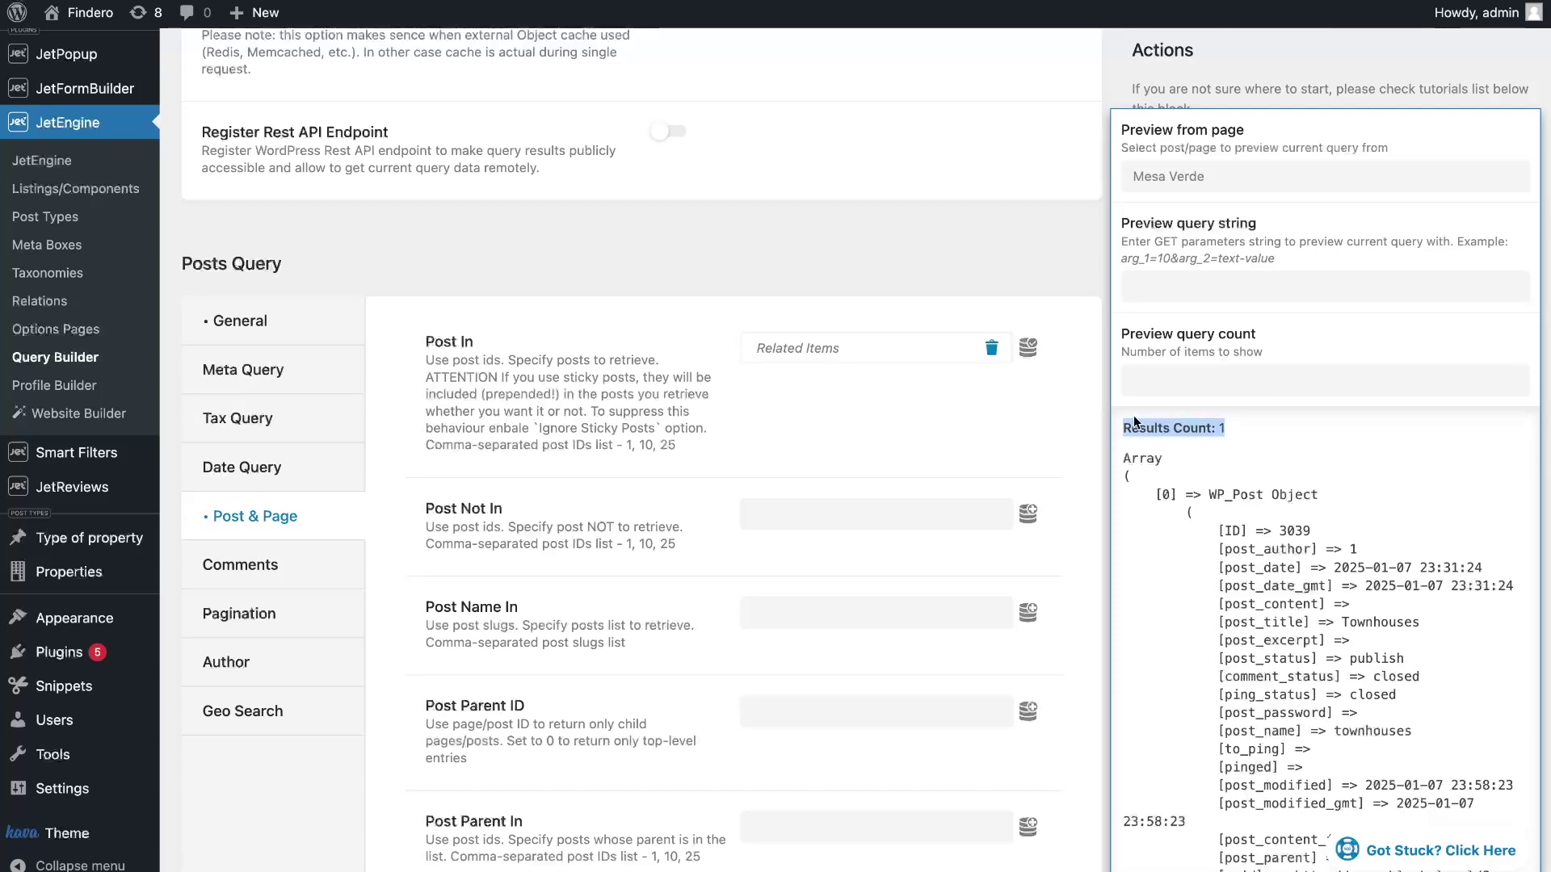